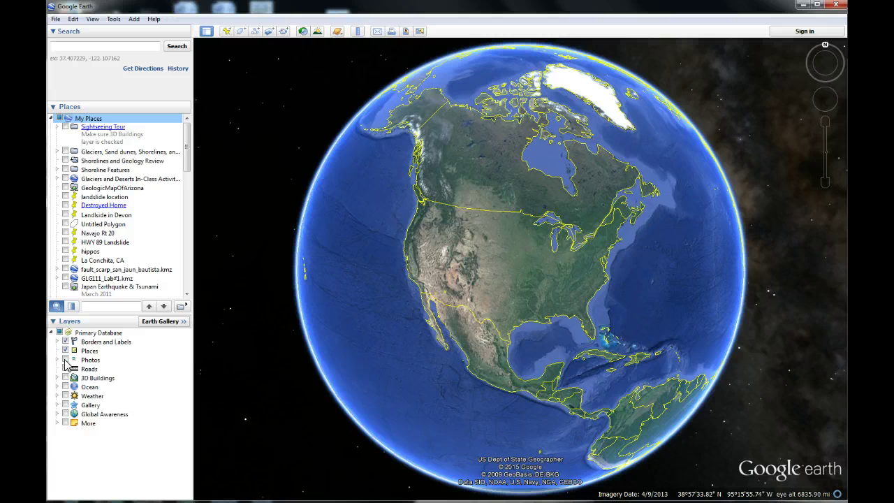
# - Turn on the Roads layer and expand the Gallery layer group to review its contents
pyautogui.click(66, 368)
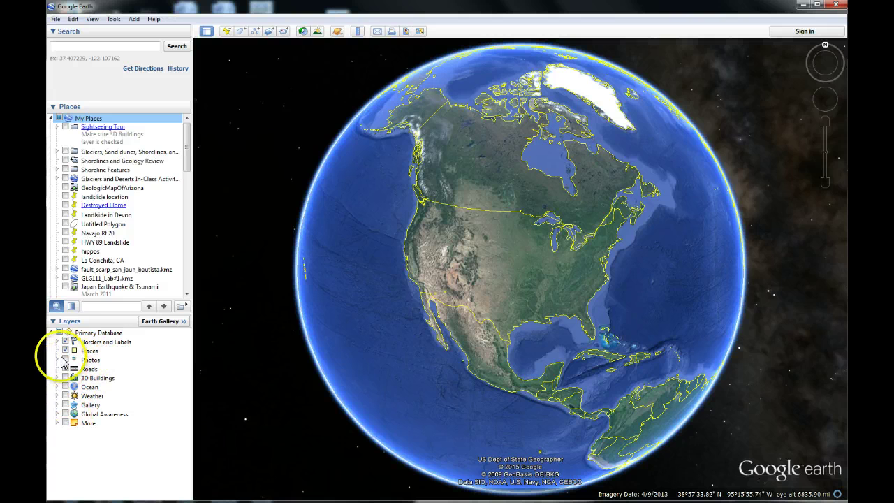
pyautogui.click(57, 405)
pyautogui.moveTo(186, 365); pyautogui.dragTo(180, 425)
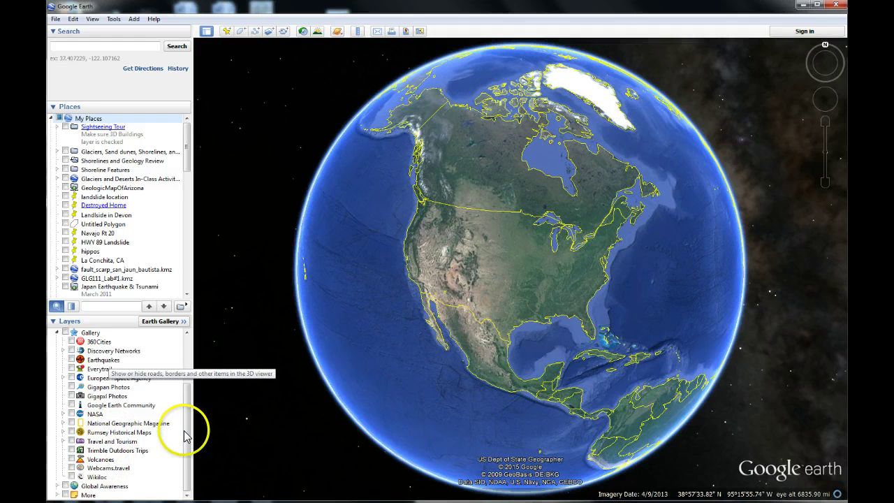
pyautogui.moveTo(186, 429); pyautogui.dragTo(193, 319)
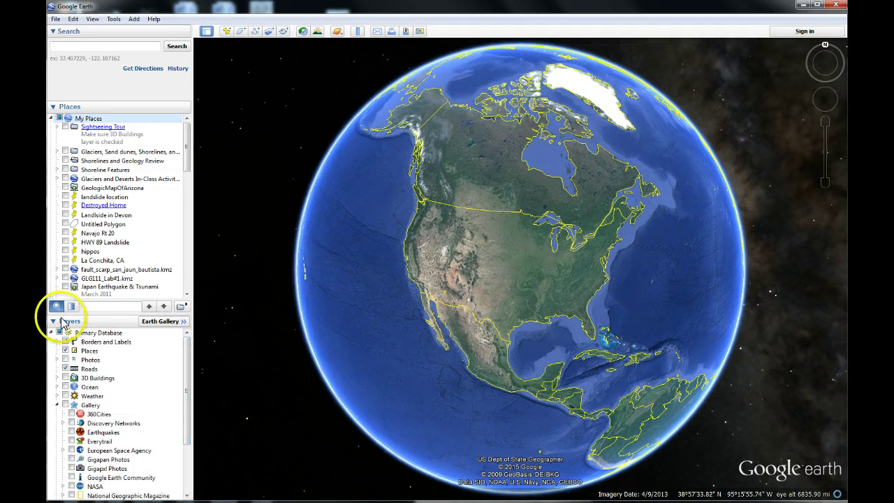
# - Enable GLG111_Lab#1.kmz in the saved places and expand it to review its placemarks
pyautogui.click(109, 279)
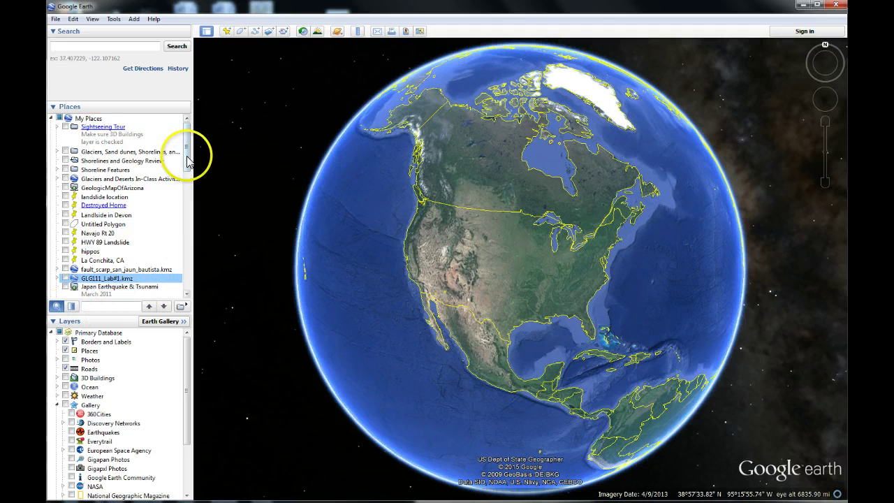
pyautogui.moveTo(186, 148); pyautogui.dragTo(187, 180)
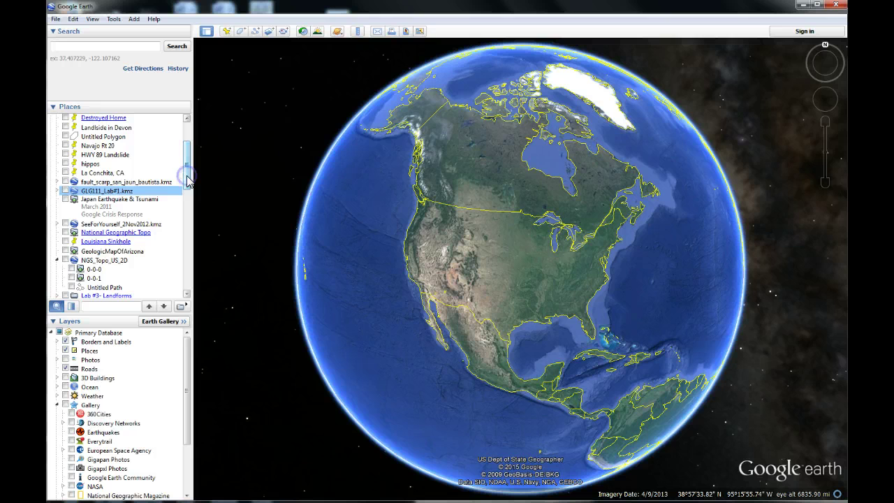
pyautogui.click(65, 191)
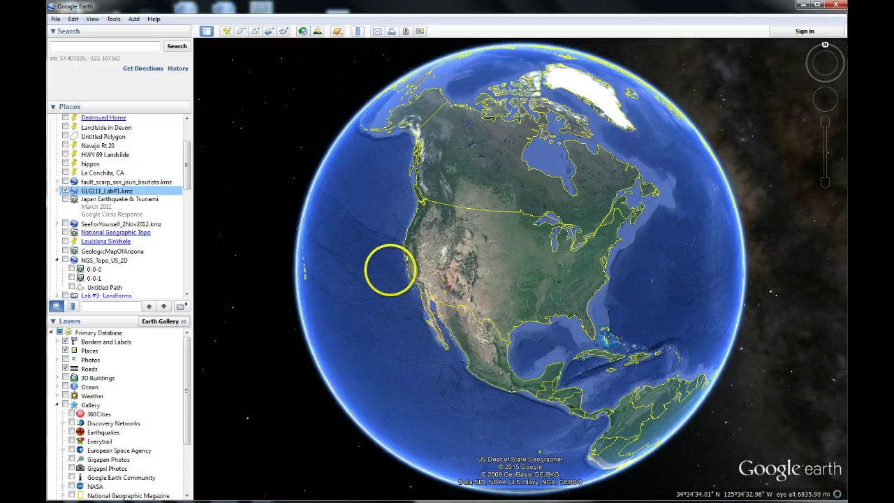
pyautogui.click(57, 191)
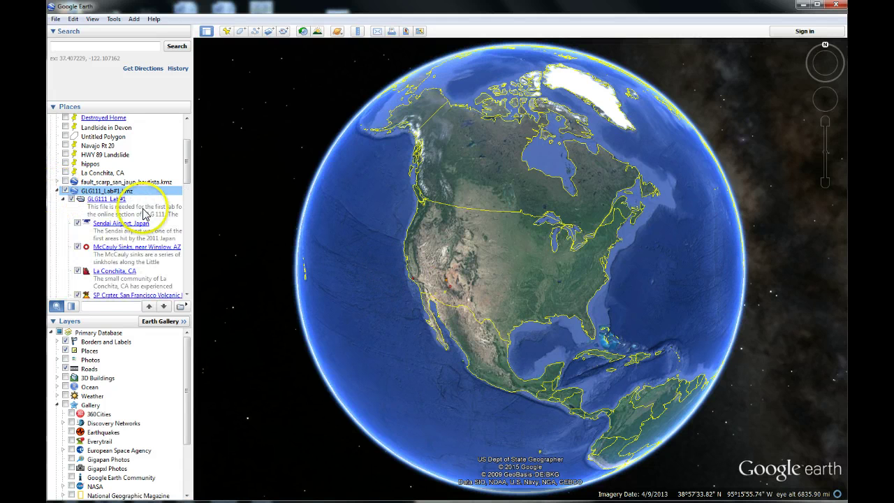
pyautogui.moveTo(185, 167); pyautogui.dragTo(187, 182)
pyautogui.scroll(-3, 187, 182)
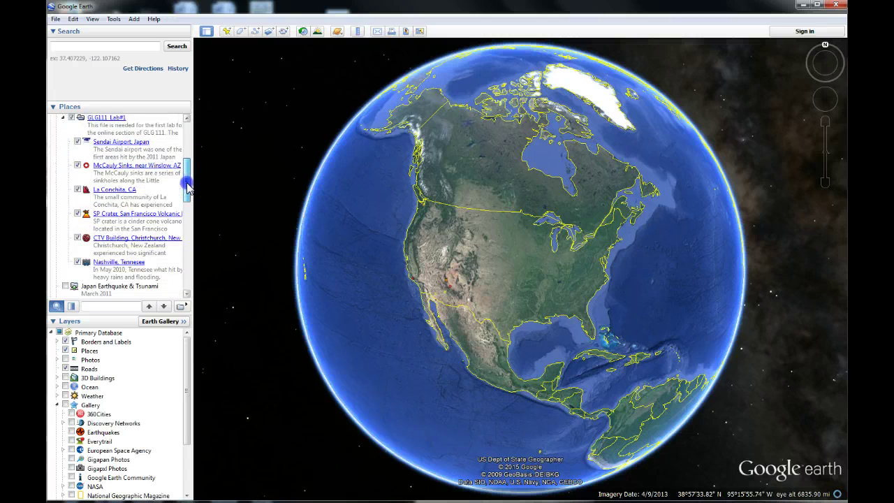
pyautogui.scroll(3, 187, 182)
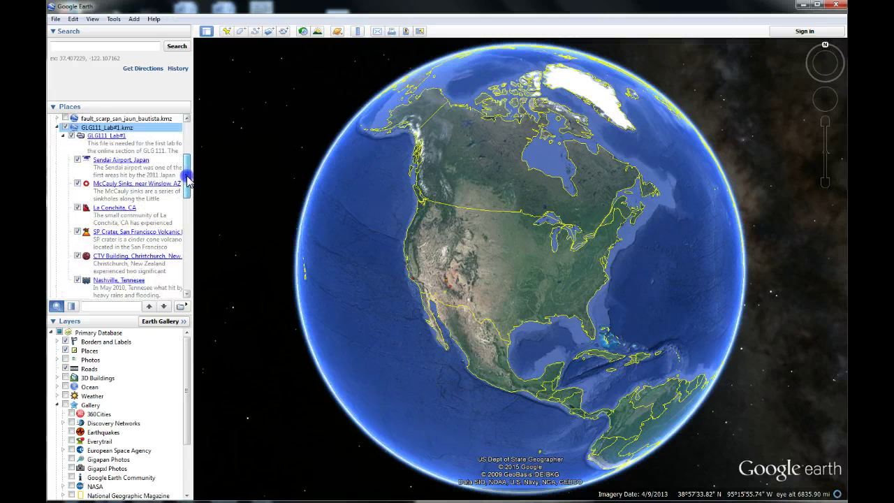
# - Fly to the Sendai Airport, Japan placemark and close its description balloon
pyautogui.click(109, 162)
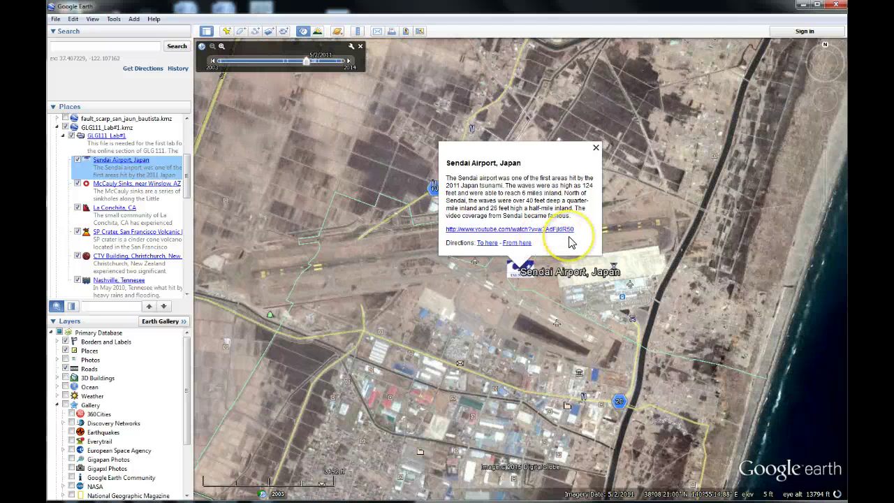
pyautogui.click(595, 150)
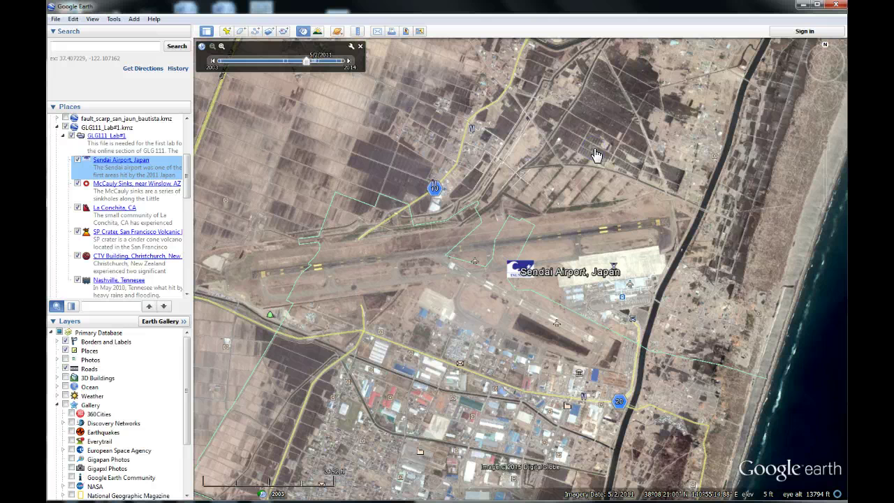
pyautogui.moveTo(529, 203); pyautogui.dragTo(559, 197)
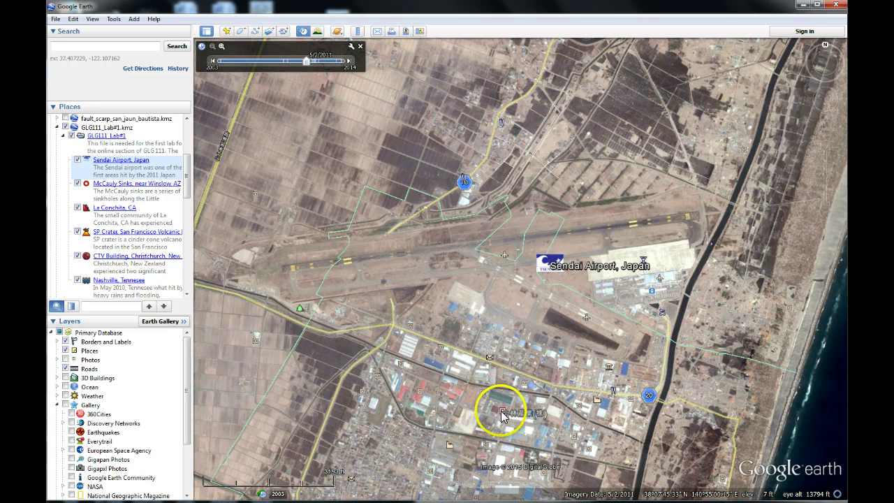
# - Turn off the Places layer and hide the historical imagery to show the current view of Sendai Airport
pyautogui.click(65, 351)
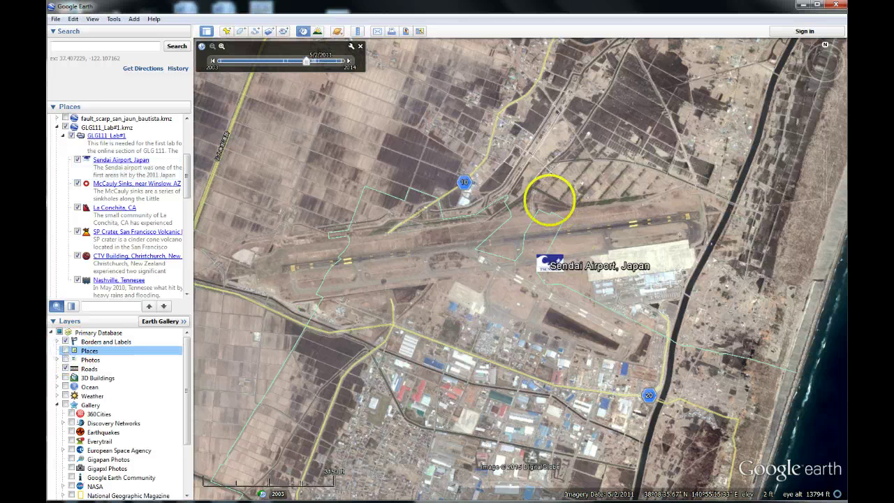
pyautogui.moveTo(549, 200)
pyautogui.mouseDown()
pyautogui.moveTo(544, 234)
pyautogui.moveTo(585, 216)
pyautogui.moveTo(584, 200)
pyautogui.moveTo(549, 198)
pyautogui.mouseUp()
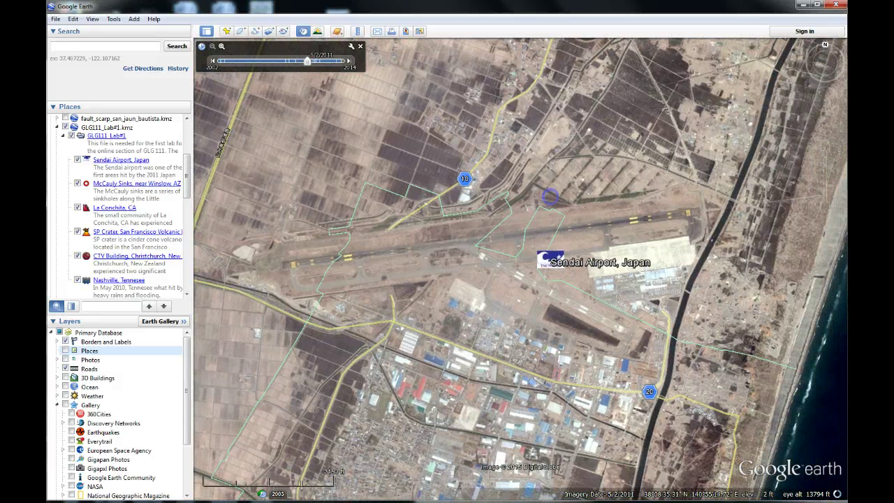
pyautogui.moveTo(749, 292); pyautogui.dragTo(731, 311)
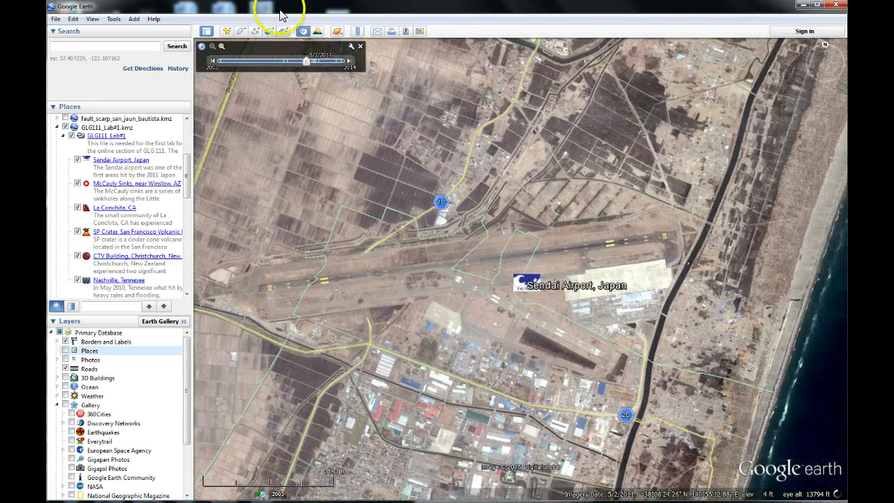
pyautogui.click(360, 46)
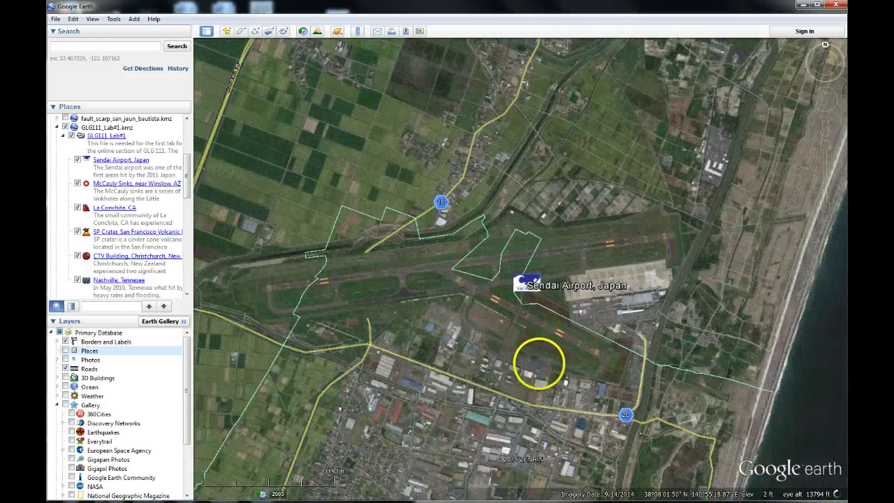
# - Zoom out from Sendai Airport to view the surrounding region and coastline
pyautogui.scroll(-3, 538, 363)
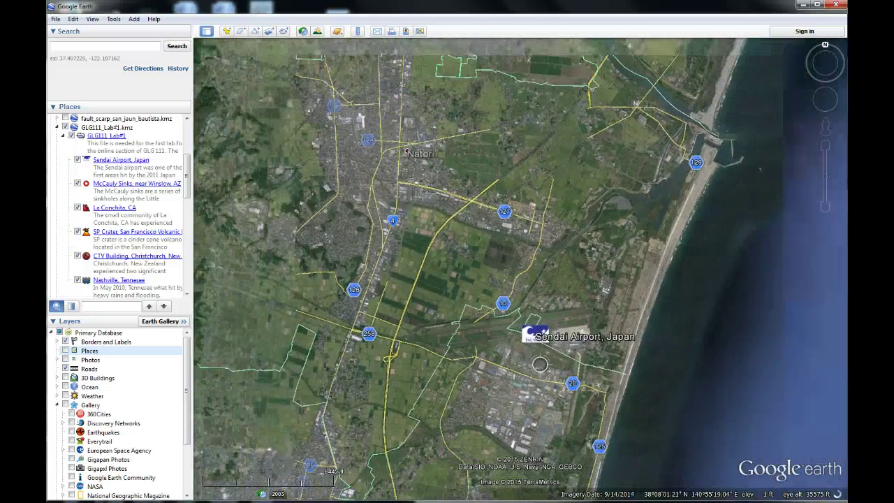
pyautogui.scroll(-3, 529, 370)
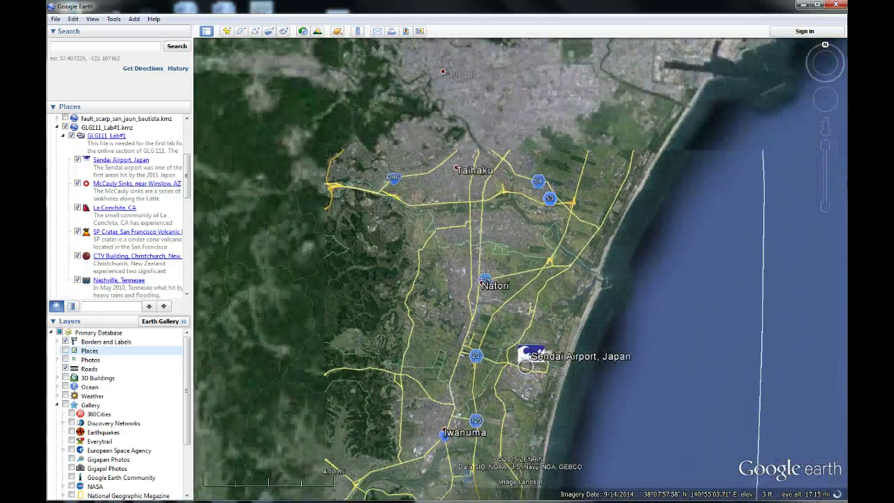
pyautogui.scroll(-2, 525, 365)
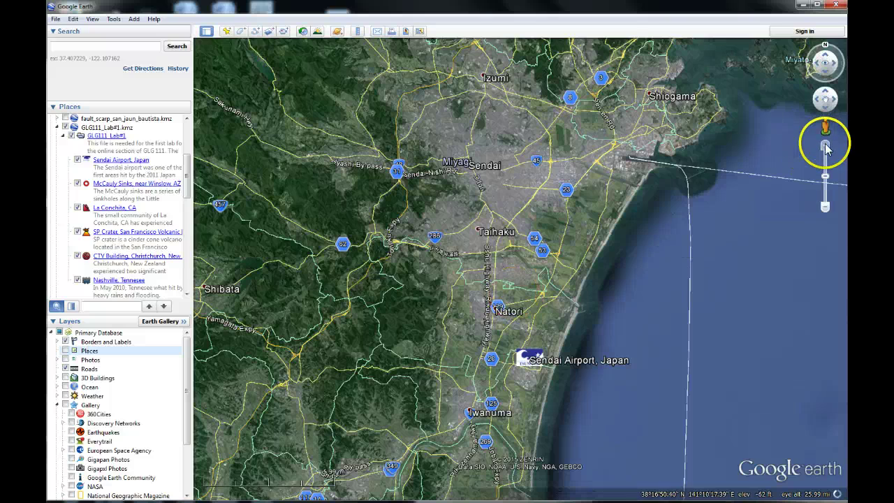
pyautogui.moveTo(827, 207); pyautogui.dragTo(827, 151)
pyautogui.click(825, 206)
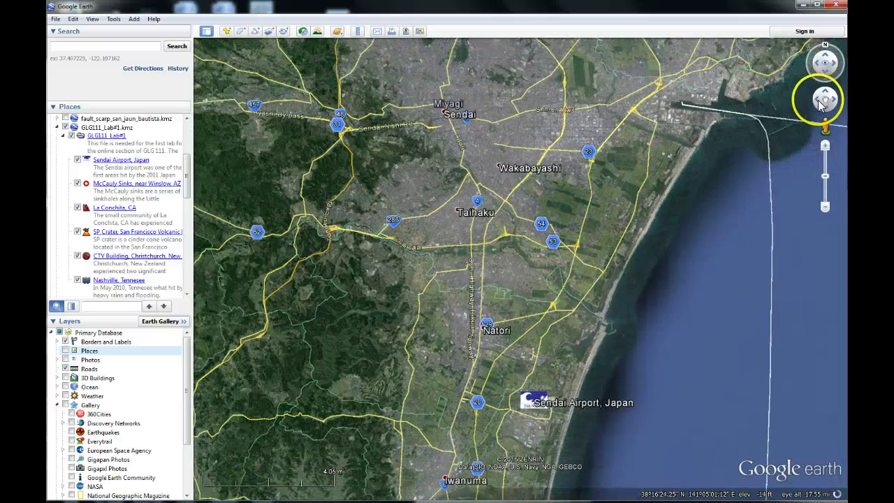
# - Pan the regional view west and back east, and rotate it before restoring north up
pyautogui.click(821, 102)
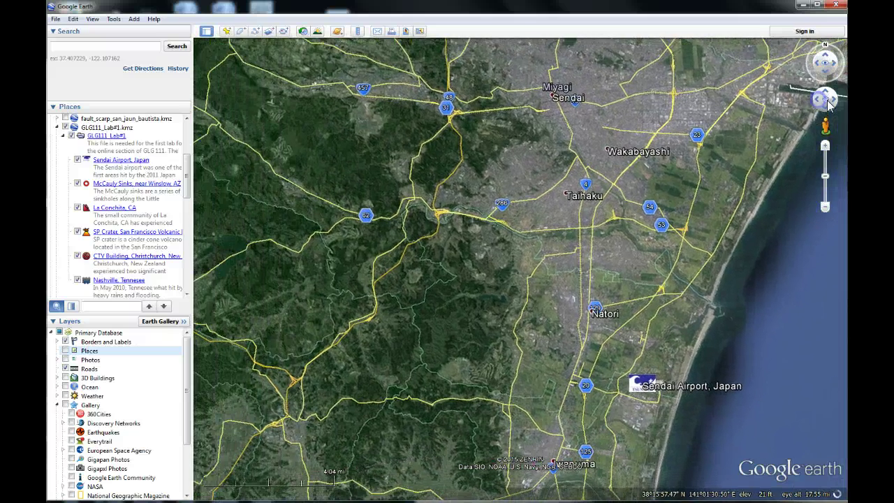
pyautogui.click(832, 102)
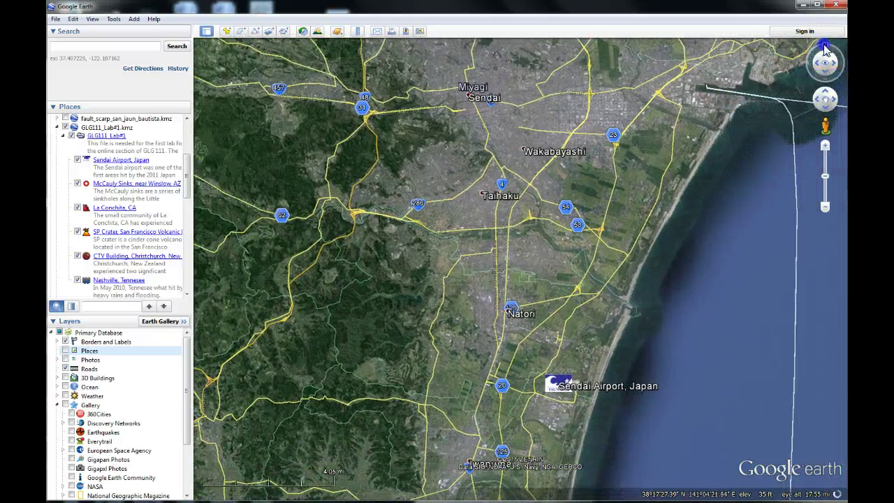
pyautogui.moveTo(824, 47)
pyautogui.mouseDown()
pyautogui.moveTo(809, 62)
pyautogui.moveTo(814, 74)
pyautogui.moveTo(831, 77)
pyautogui.moveTo(838, 63)
pyautogui.moveTo(829, 45)
pyautogui.moveTo(842, 77)
pyautogui.mouseUp()
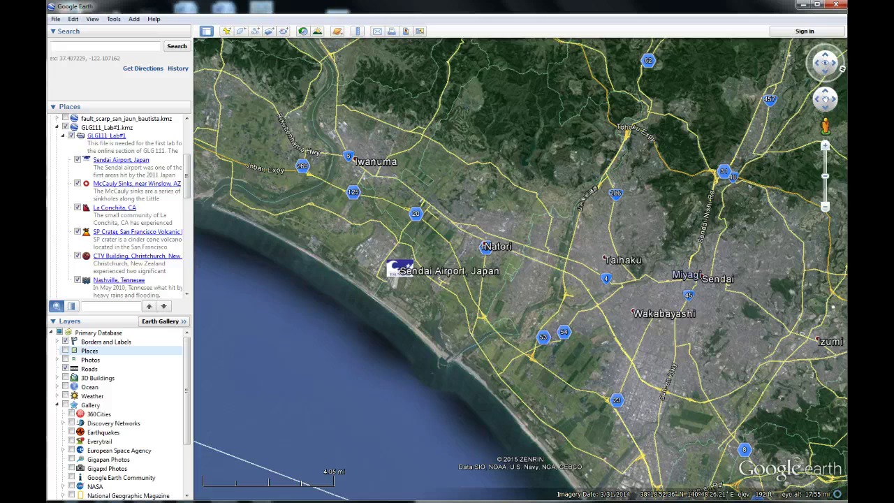
pyautogui.press('n')
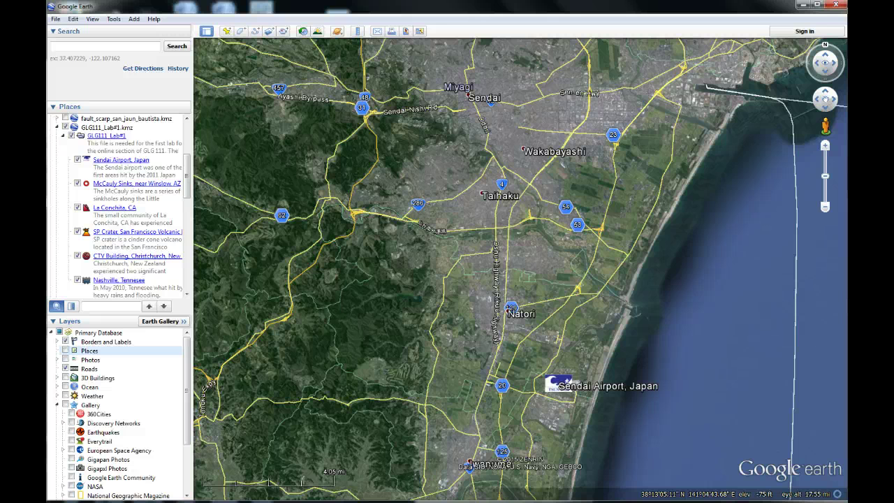
# - Zoom back in on Sendai Airport and turn on historical imagery
pyautogui.moveTo(567, 414); pyautogui.dragTo(522, 304)
pyautogui.doubleClick(509, 279)
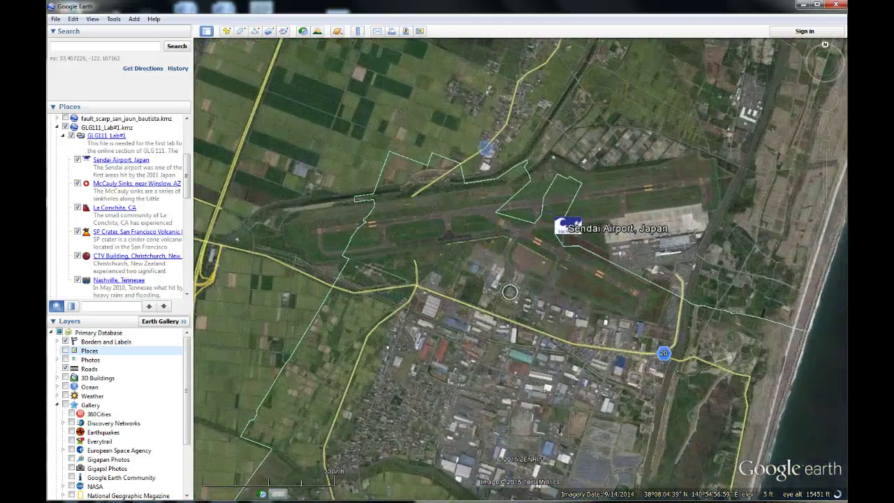
pyautogui.doubleClick(554, 268)
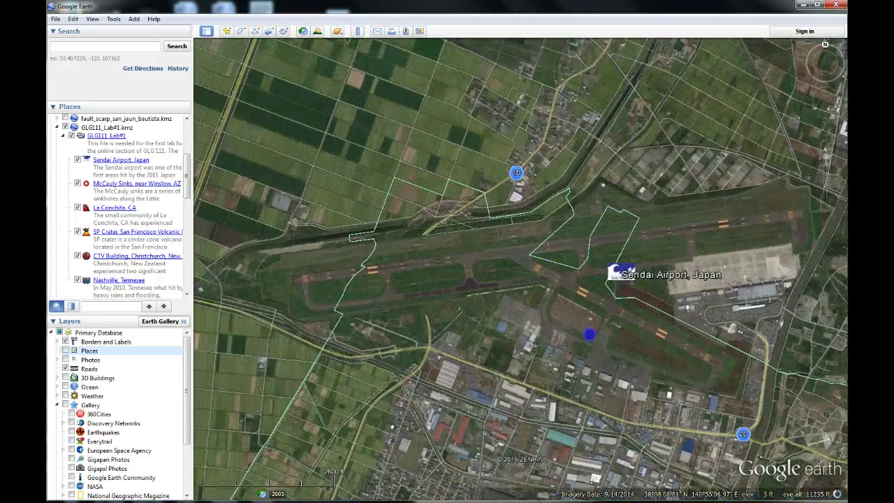
pyautogui.click(302, 32)
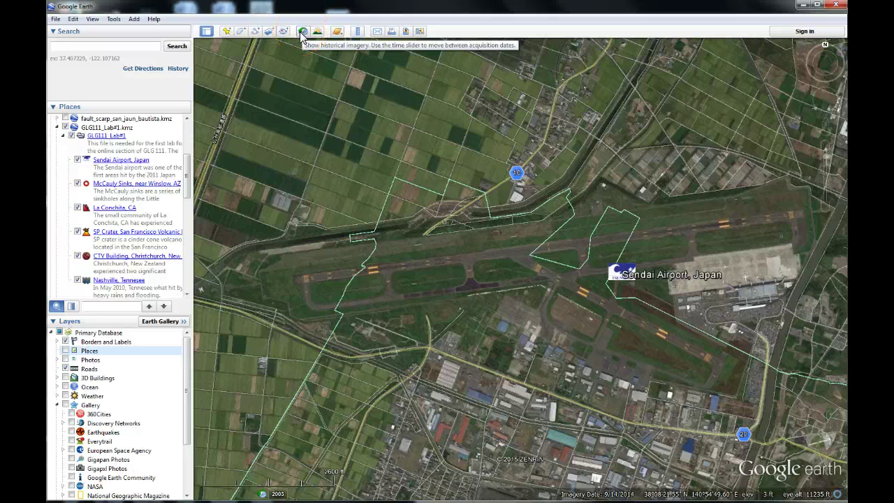
pyautogui.click(302, 31)
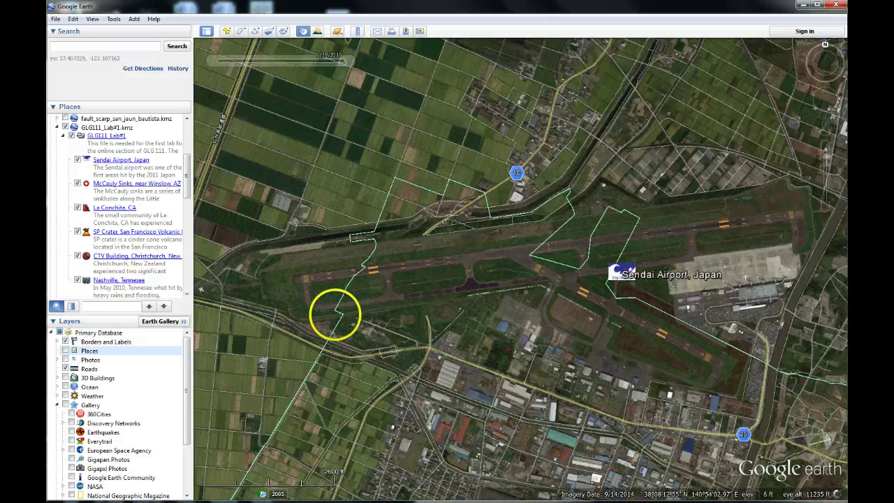
pyautogui.click(382, 311)
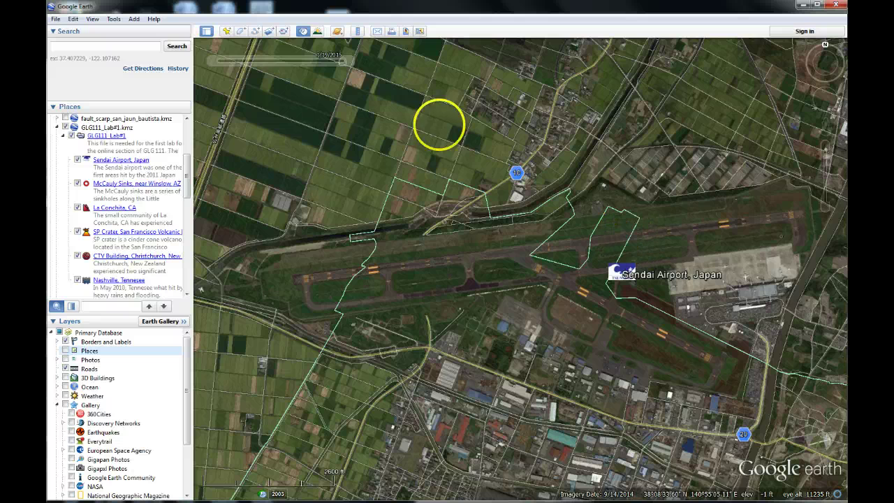
pyautogui.moveTo(320, 57)
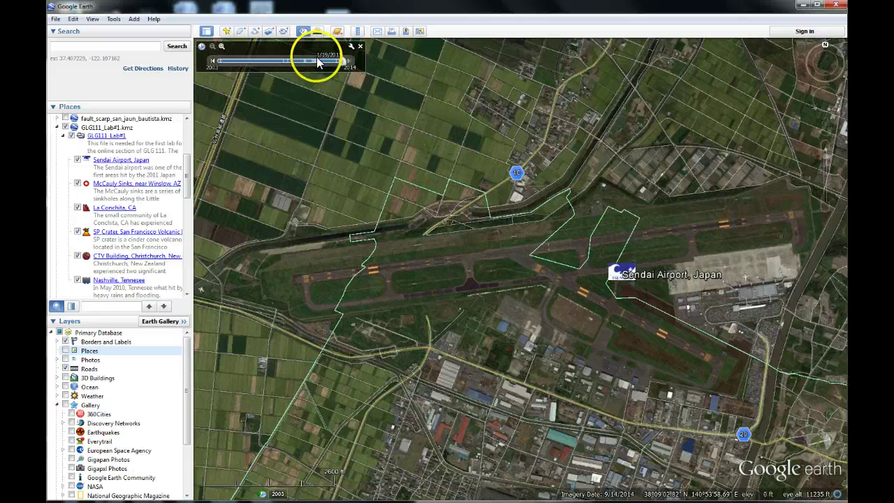
# - Step the historical imagery back to 5/2/2011 and, with the coast east of the airport in view, to 4/5/2011
pyautogui.click(212, 62)
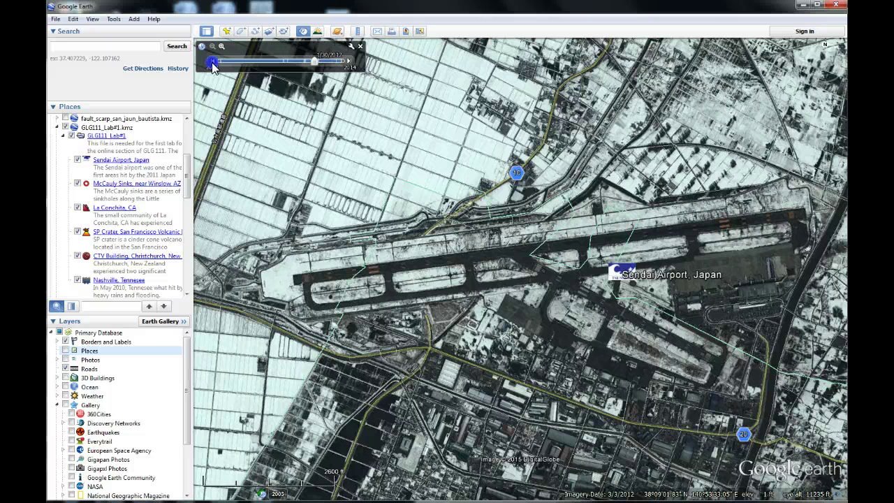
pyautogui.click(212, 62)
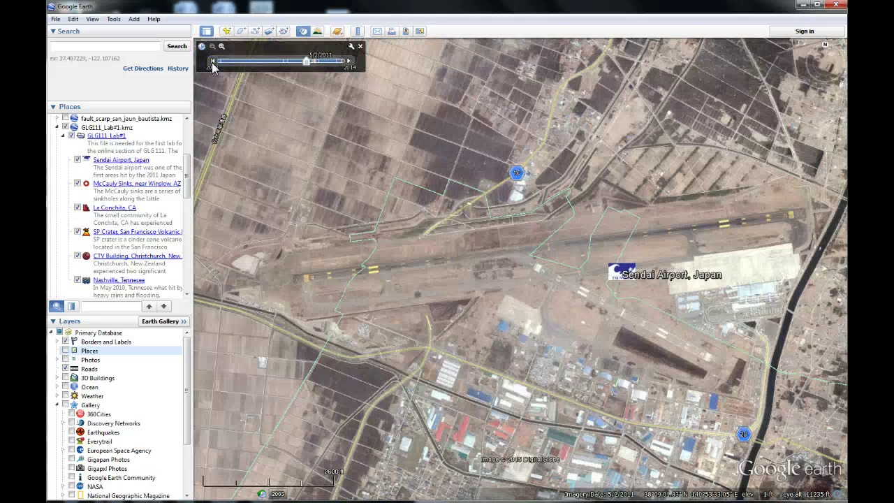
pyautogui.moveTo(799, 279); pyautogui.dragTo(577, 283)
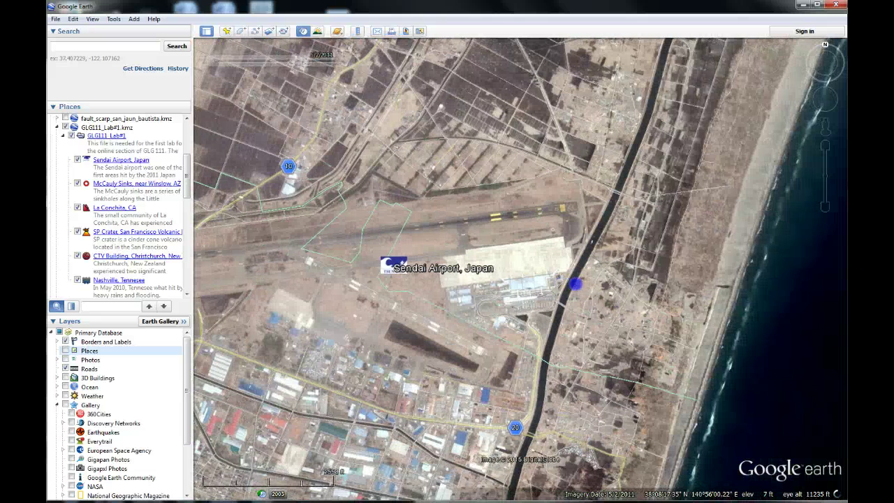
pyautogui.moveTo(288, 61)
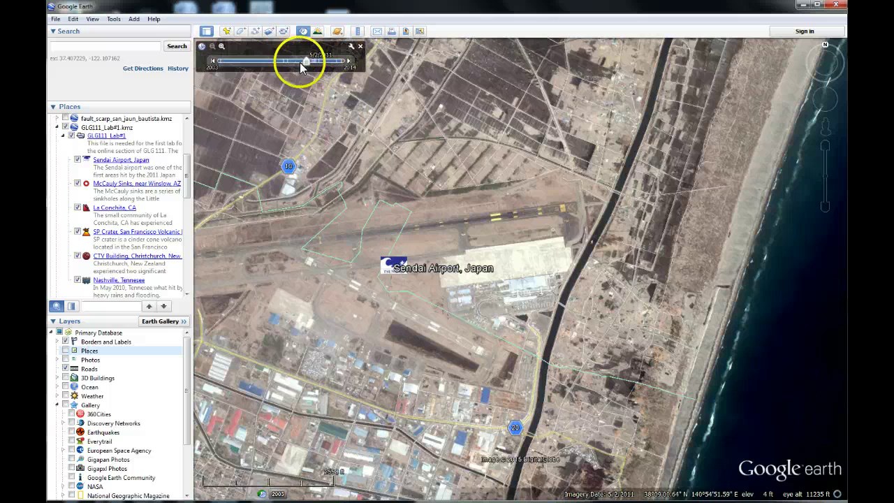
pyautogui.click(211, 62)
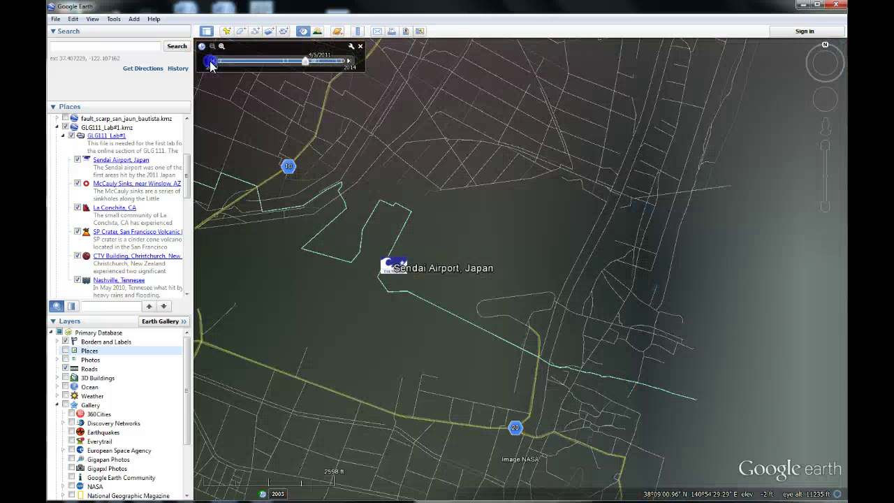
# - Step the historical imagery of the Sendai Airport area back to 8/13/2009
pyautogui.click(211, 61)
pyautogui.click(211, 62)
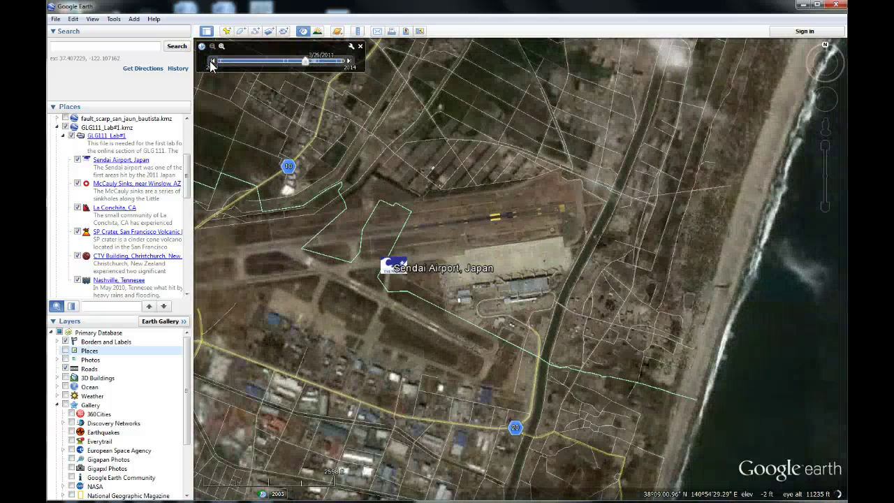
pyautogui.click(211, 62)
pyautogui.click(211, 62)
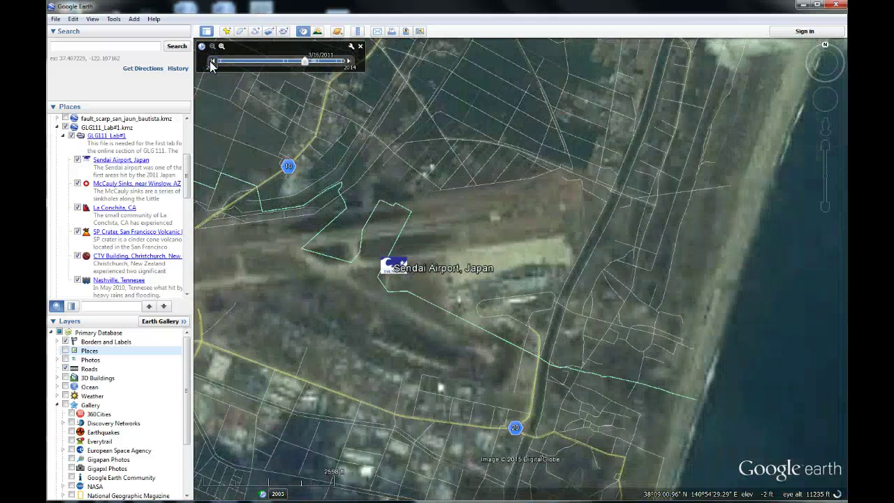
pyautogui.click(211, 62)
pyautogui.click(211, 61)
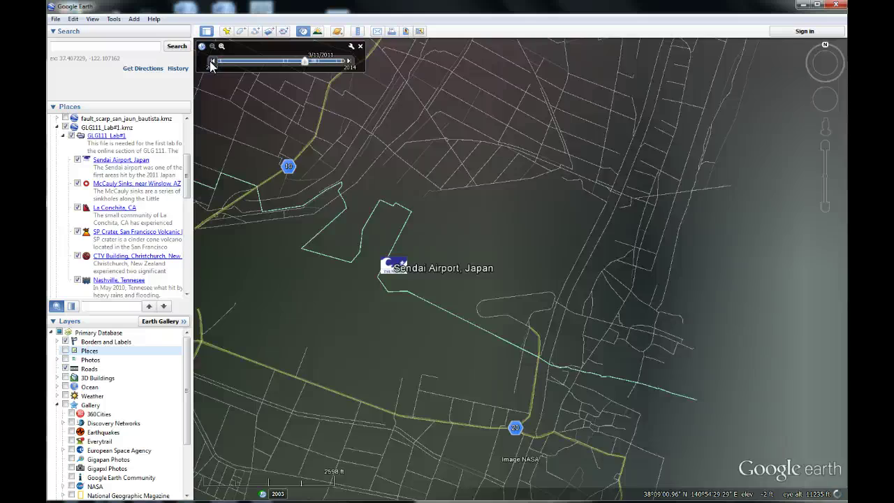
pyautogui.click(211, 61)
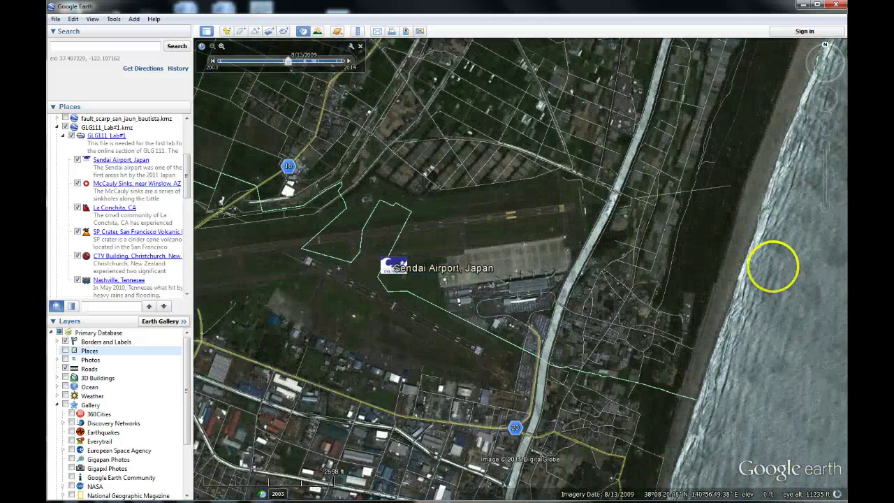
# - Examine the houses, parking areas and coastal forest between Sendai Airport and the beach in the 8/13/2009 imagery
pyautogui.scroll(5, 683, 354)
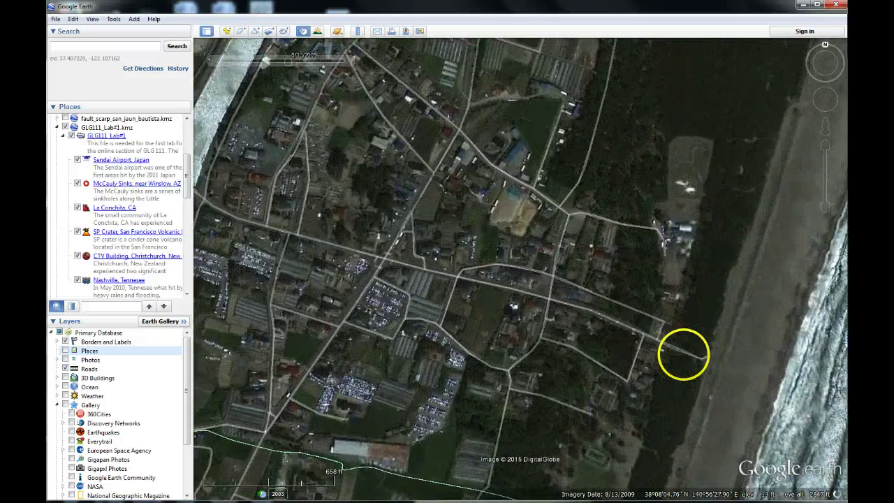
pyautogui.moveTo(722, 220); pyautogui.dragTo(682, 117)
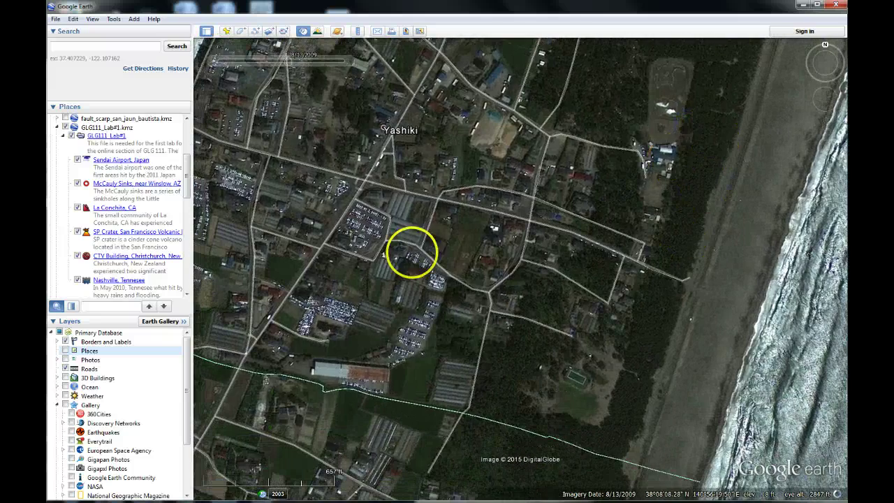
pyautogui.moveTo(667, 342); pyautogui.dragTo(646, 239)
pyautogui.scroll(3, 588, 357)
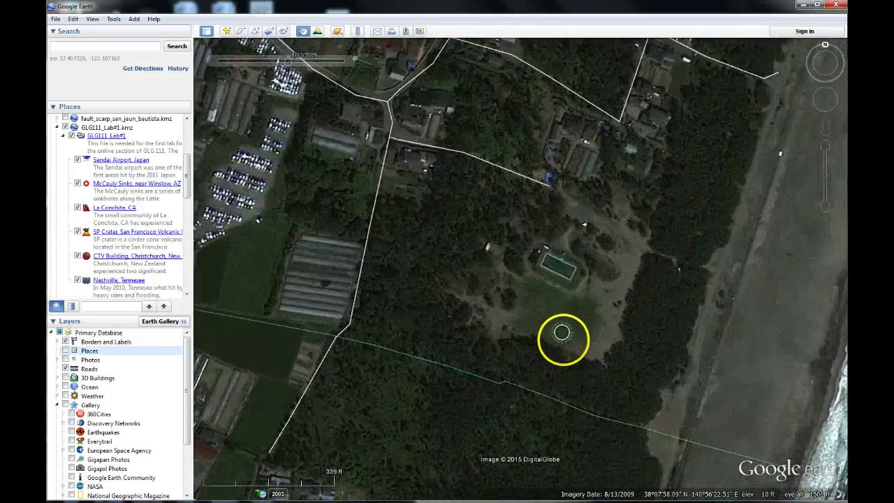
pyautogui.scroll(-4, 567, 347)
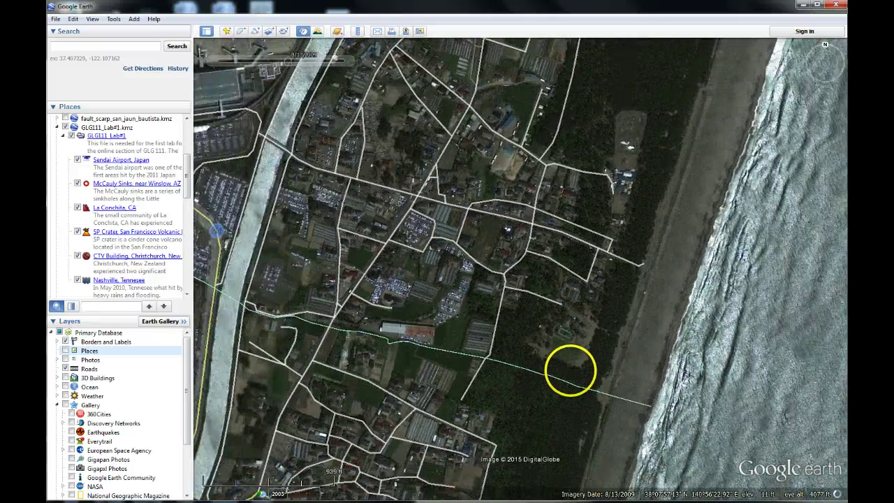
pyautogui.scroll(2, 568, 366)
pyautogui.scroll(1, 568, 373)
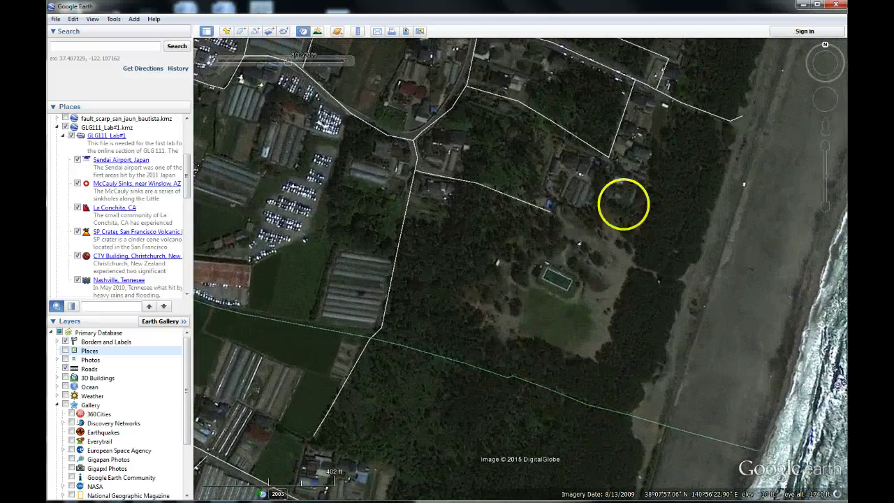
pyautogui.moveTo(550, 203); pyautogui.dragTo(560, 413)
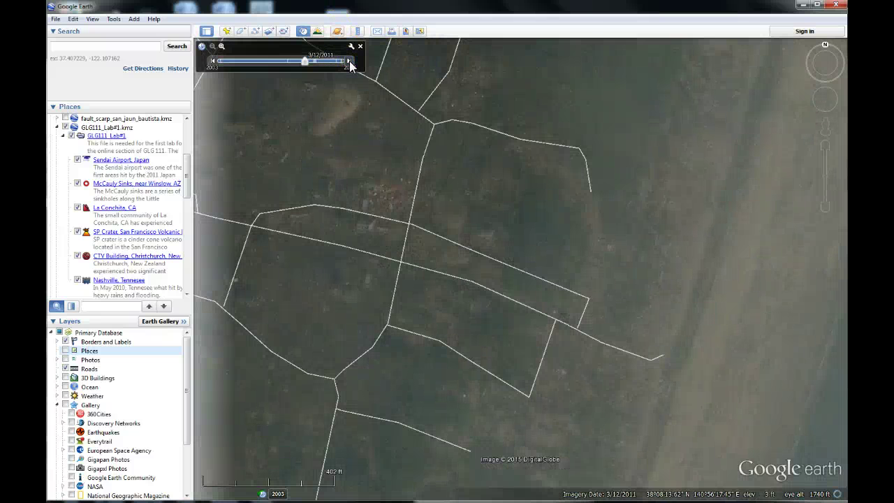
# - Advance the historical imagery to 3/13/2011 and inspect the area from the beach westward to the airport terminal
pyautogui.click(349, 62)
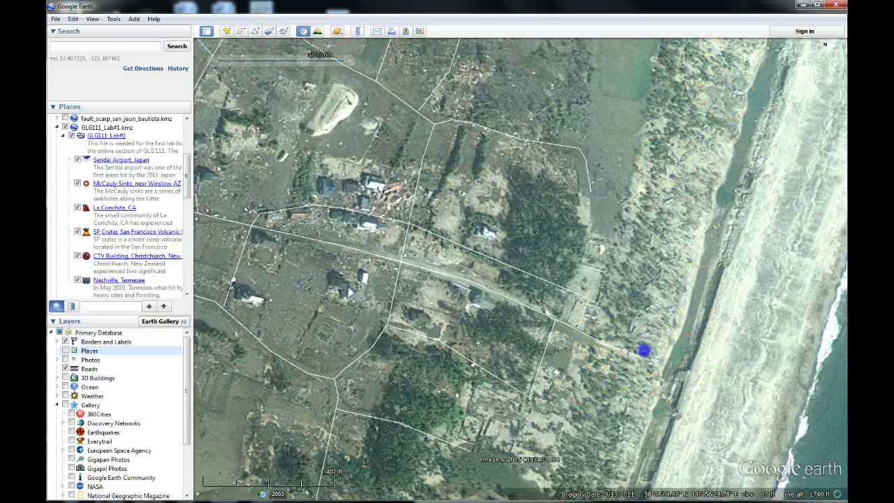
pyautogui.moveTo(644, 351); pyautogui.dragTo(525, 349)
pyautogui.moveTo(487, 271); pyautogui.dragTo(665, 279)
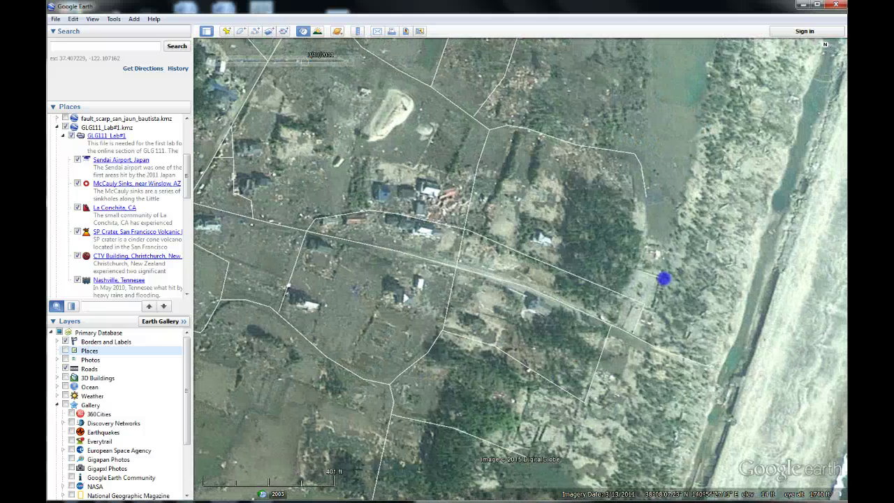
pyautogui.moveTo(423, 199); pyautogui.dragTo(649, 291)
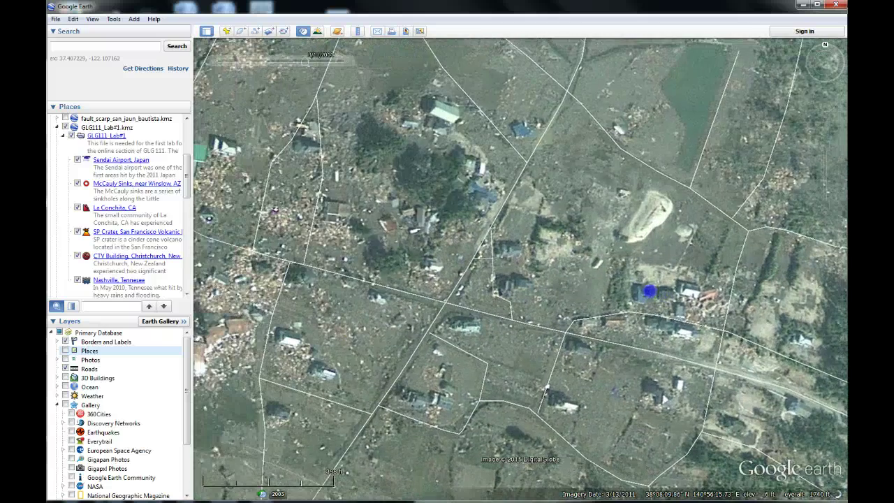
pyautogui.moveTo(424, 303); pyautogui.dragTo(643, 397)
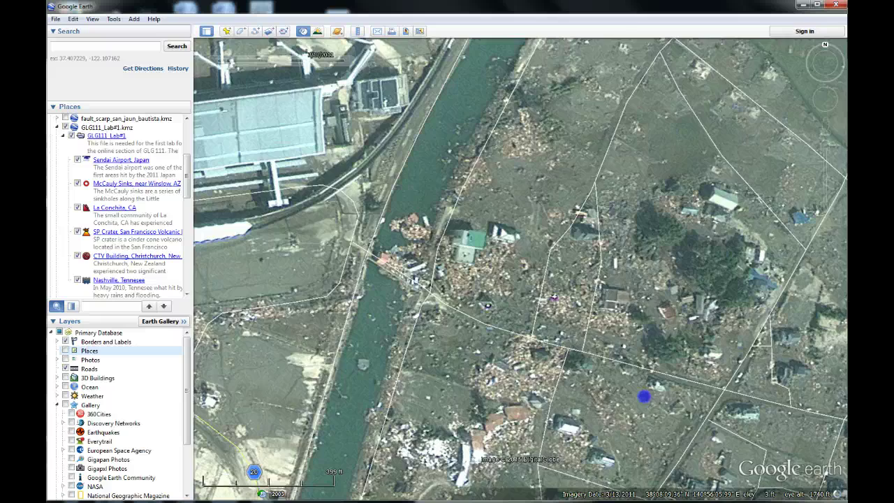
pyautogui.moveTo(469, 196); pyautogui.dragTo(615, 365)
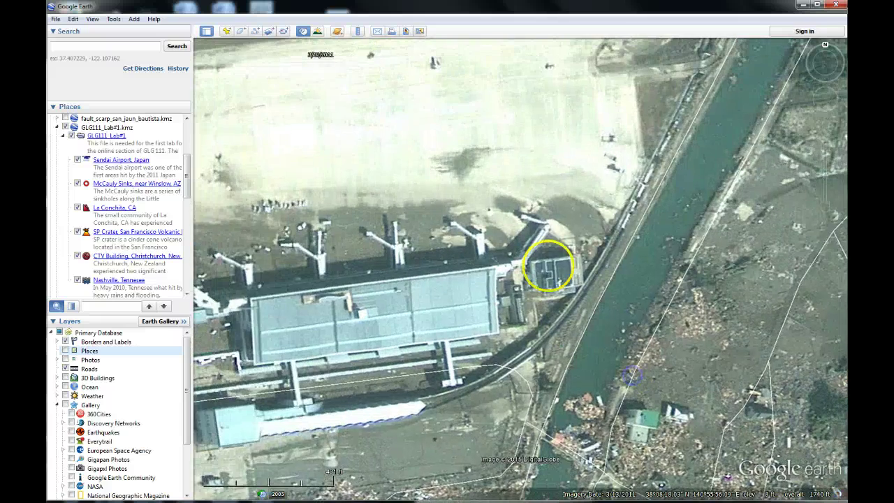
# - Survey the airport's runway, apron and terminal surroundings in the 3/13/2011 imagery
pyautogui.scroll(-5, 521, 269)
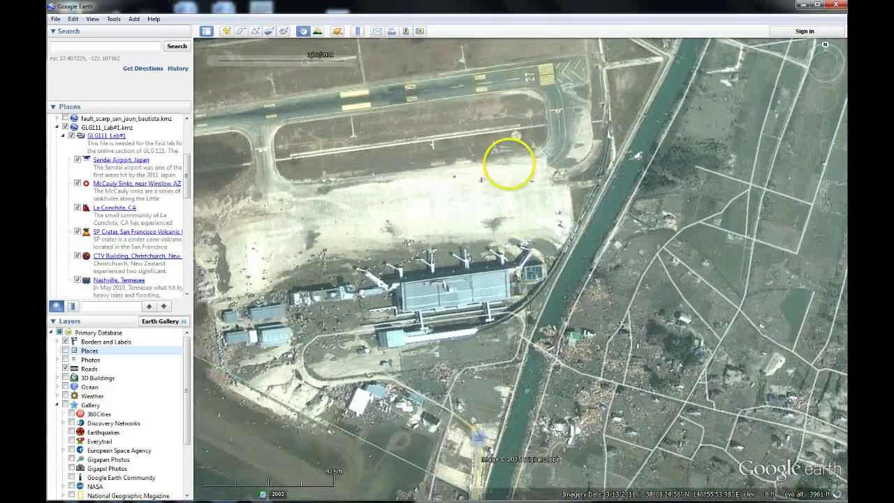
pyautogui.moveTo(506, 155); pyautogui.dragTo(713, 241)
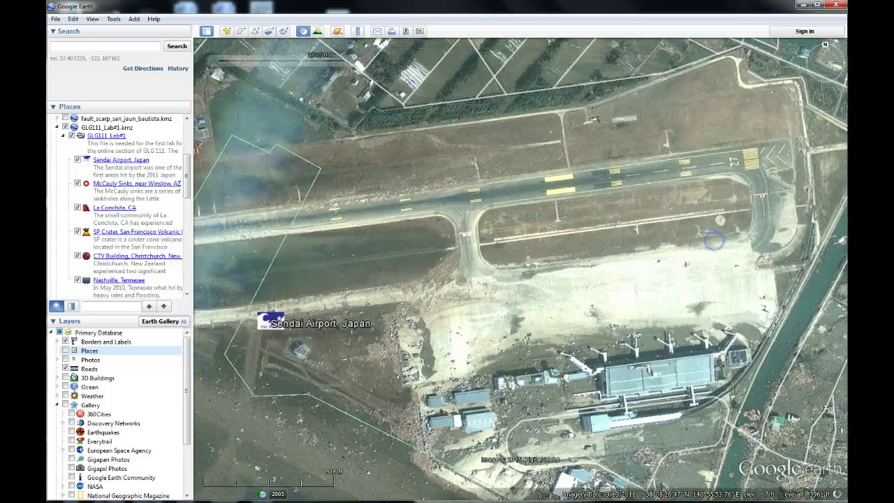
pyautogui.moveTo(614, 253); pyautogui.dragTo(413, 280)
pyautogui.moveTo(516, 277); pyautogui.dragTo(675, 101)
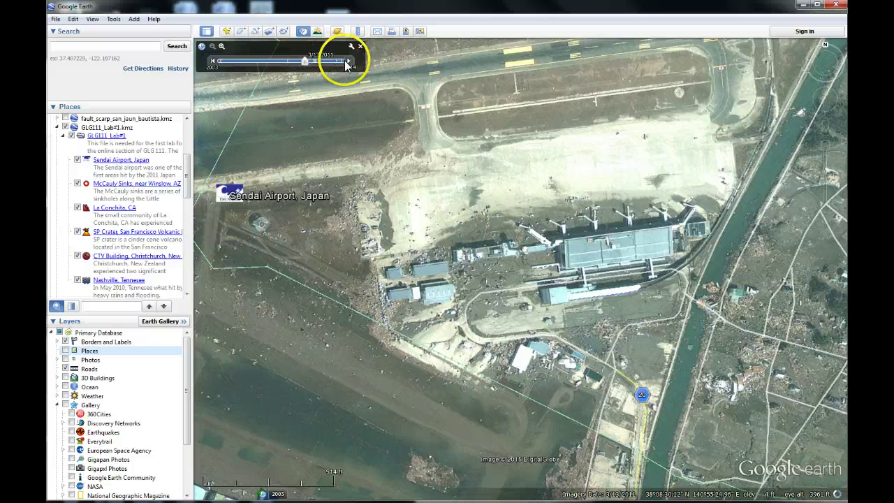
# - Advance the historical imagery to 4/5/2011 and inspect the airport and the settlement between it and the coast
pyautogui.click(349, 64)
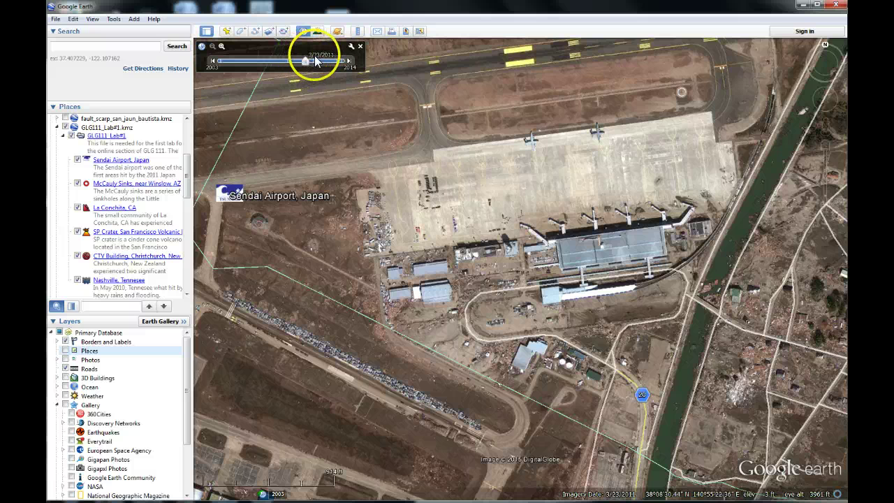
pyautogui.click(349, 61)
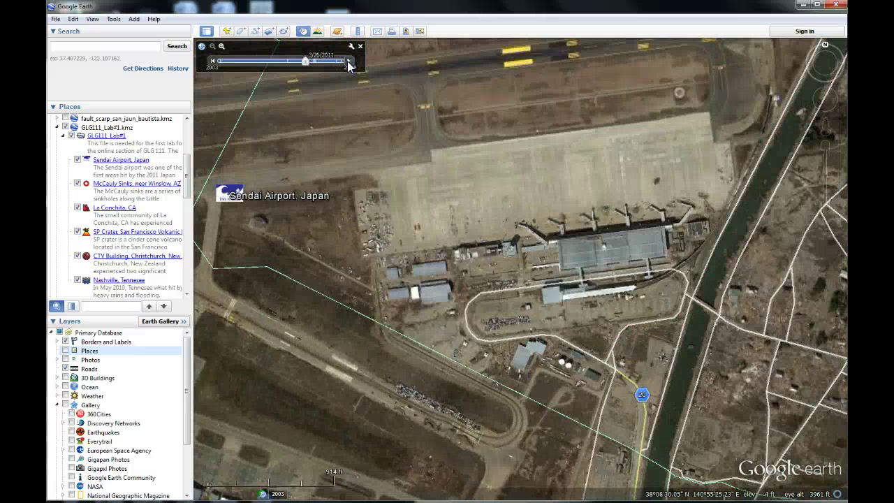
pyautogui.click(349, 61)
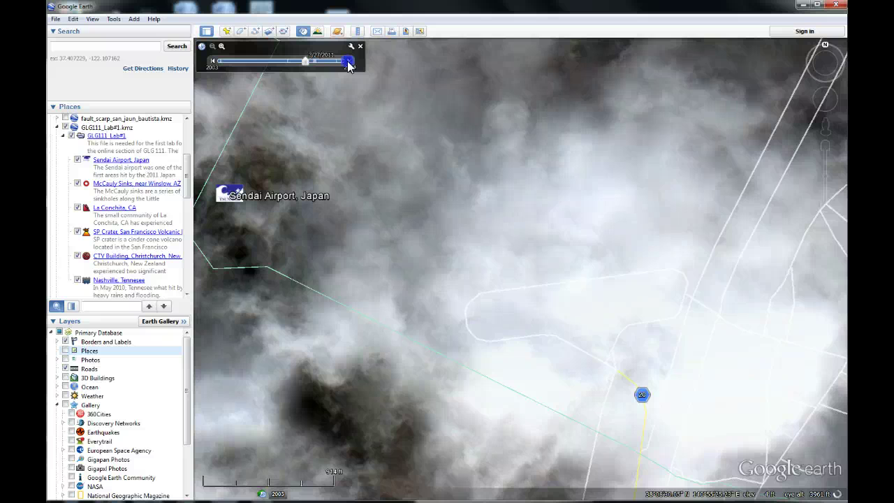
pyautogui.click(349, 61)
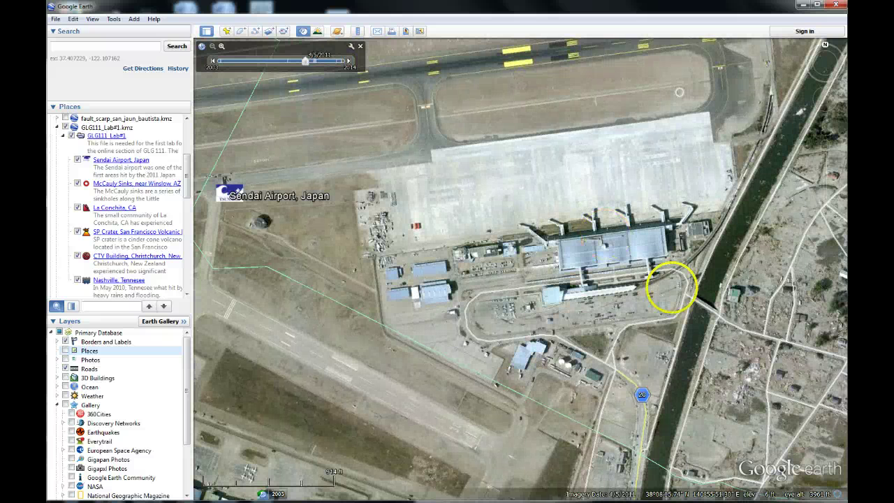
pyautogui.moveTo(668, 276)
pyautogui.mouseDown()
pyautogui.moveTo(405, 290)
pyautogui.moveTo(298, 249)
pyautogui.mouseUp()
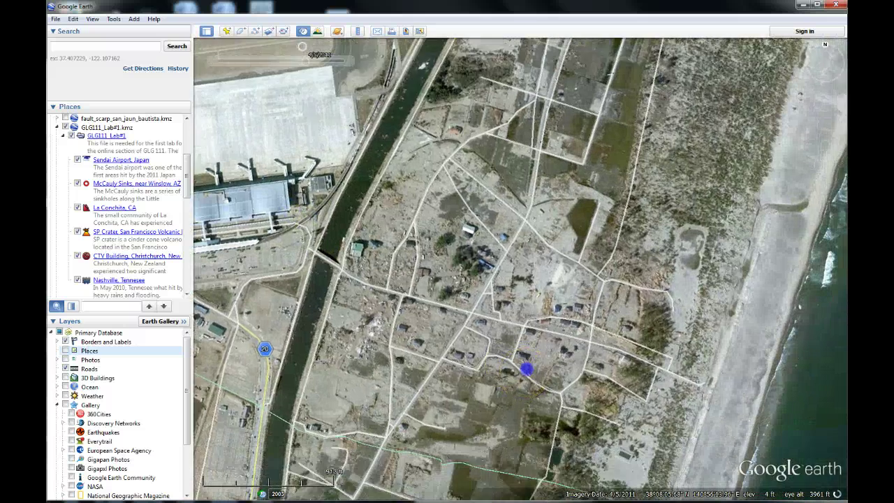
pyautogui.moveTo(529, 370); pyautogui.dragTo(571, 378)
pyautogui.moveTo(349, 60)
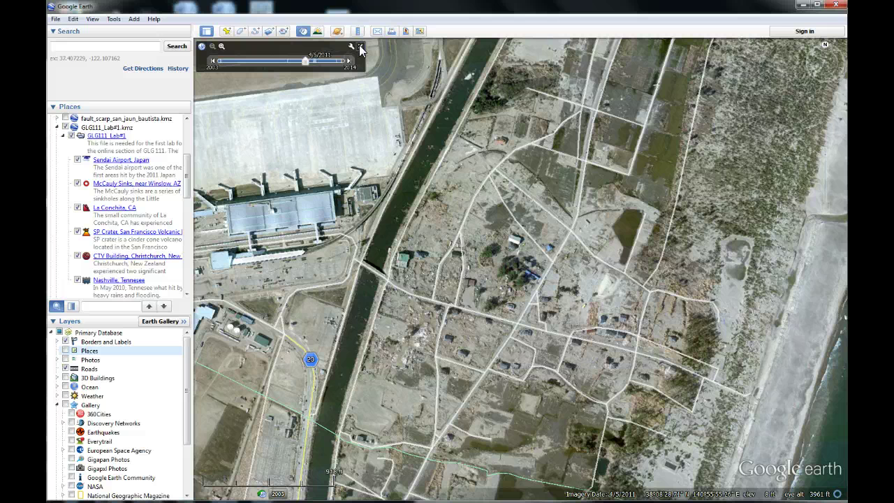
# - Turn off historical imagery and bring the full length of Sendai Airport's runways into view
pyautogui.click(361, 47)
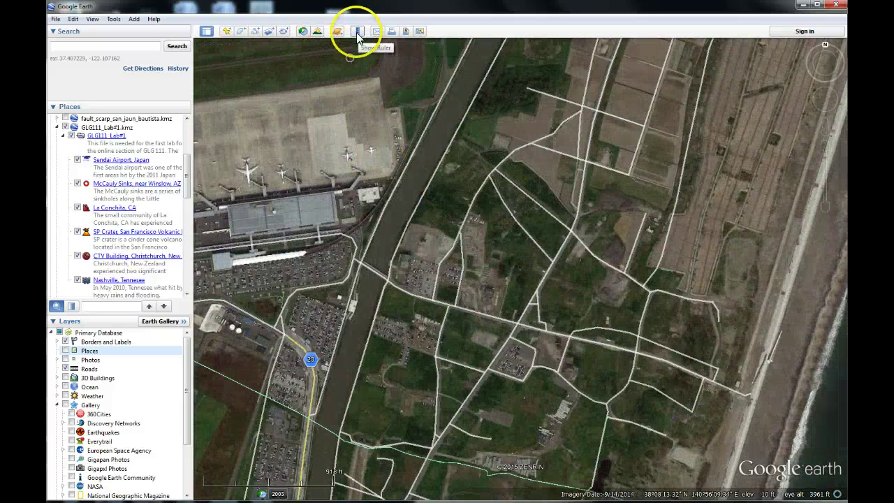
pyautogui.moveTo(361, 158); pyautogui.dragTo(702, 218)
pyautogui.scroll(-3, 655, 273)
pyautogui.scroll(-2, 702, 217)
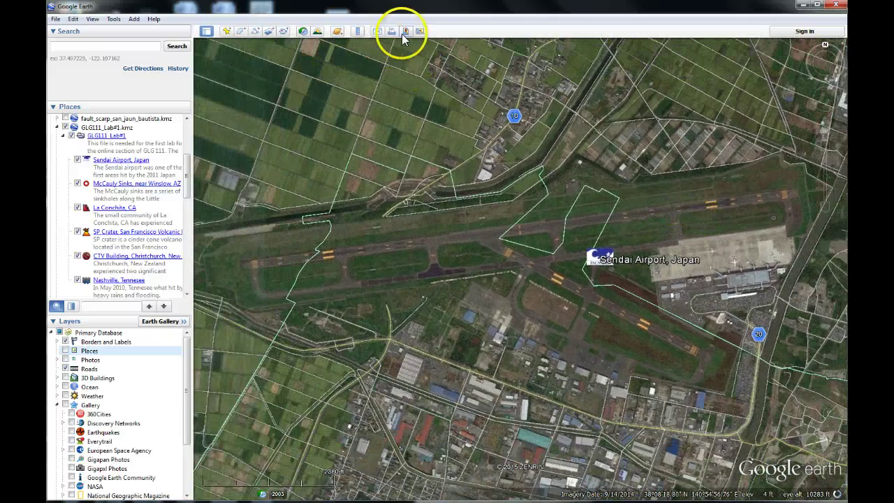
# - Open the Ruler, look at its Path and Pro modes, return to Line mode, and place the window clear of the runways
pyautogui.click(358, 31)
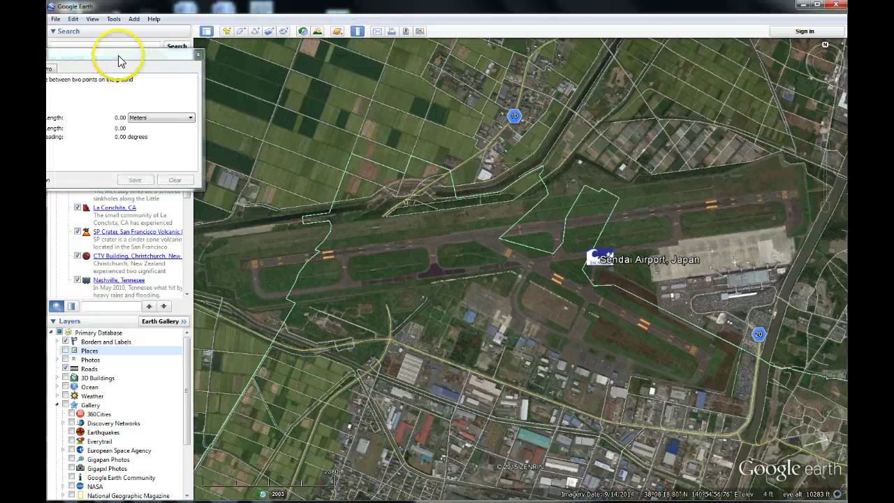
pyautogui.moveTo(119, 60); pyautogui.dragTo(250, 55)
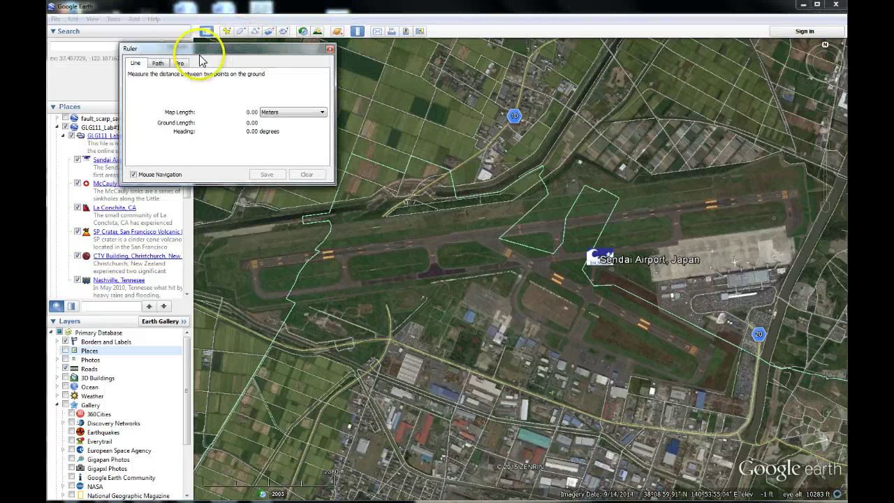
pyautogui.click(159, 63)
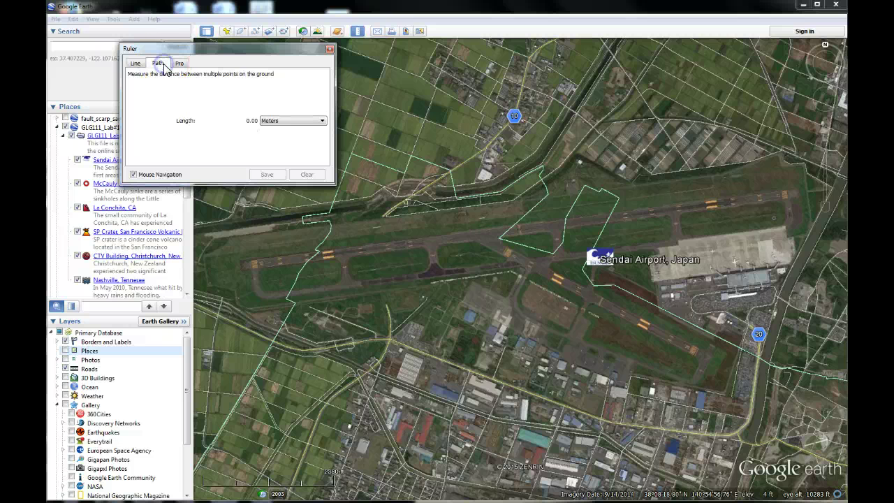
pyautogui.moveTo(171, 48); pyautogui.dragTo(160, 41)
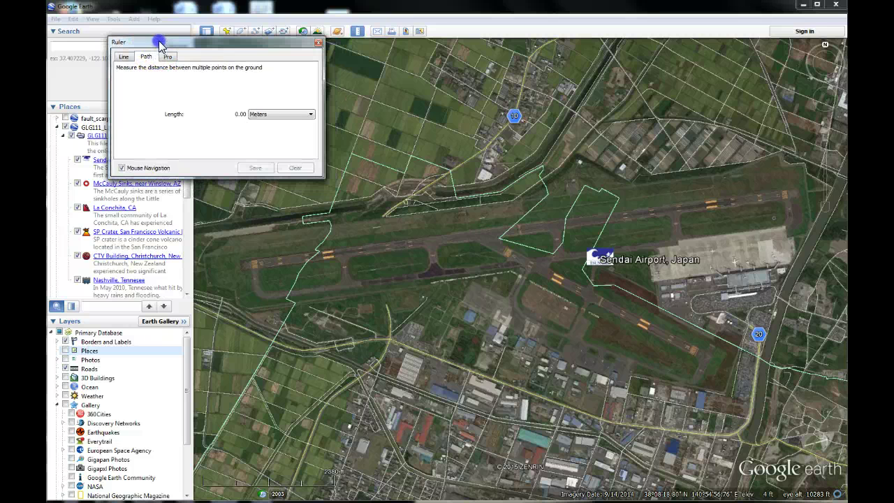
pyautogui.click(168, 57)
pyautogui.click(146, 57)
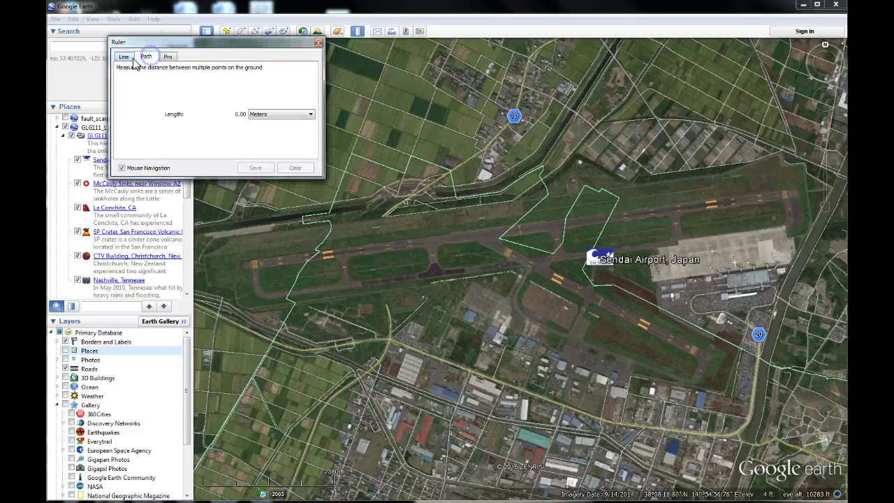
pyautogui.click(125, 58)
pyautogui.moveTo(192, 42); pyautogui.dragTo(177, 26)
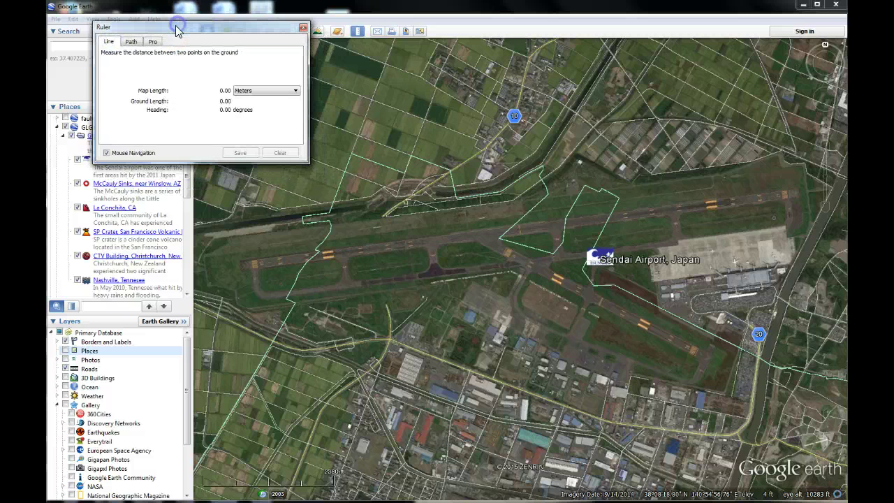
# - Set the Ruler's units to Miles and measure the longer runway from its west end to its east end, fine-tuning the east endpoint
pyautogui.click(295, 91)
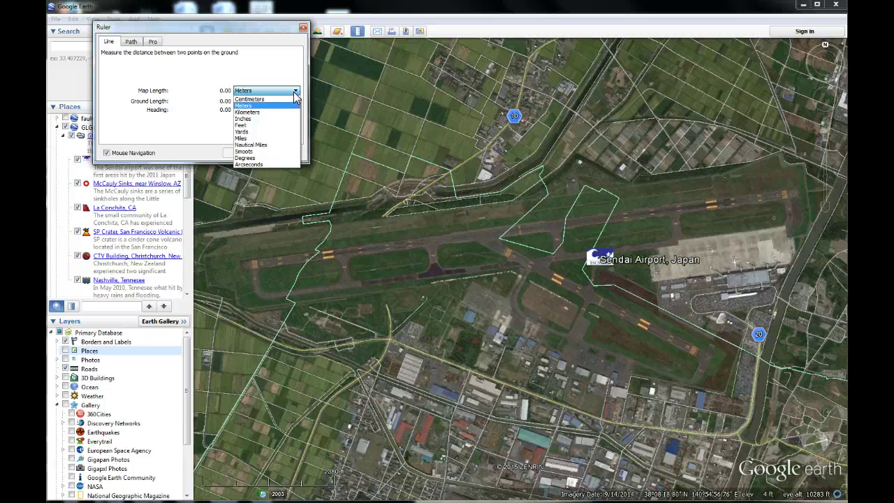
pyautogui.click(270, 139)
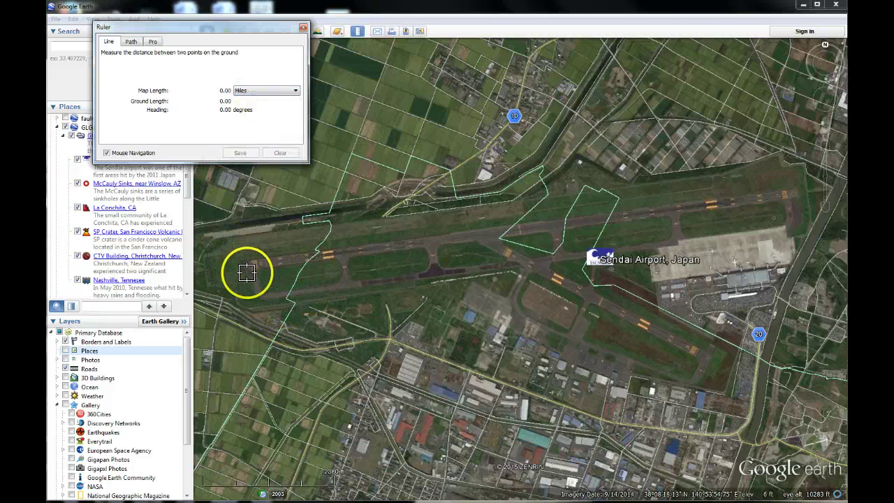
pyautogui.click(241, 265)
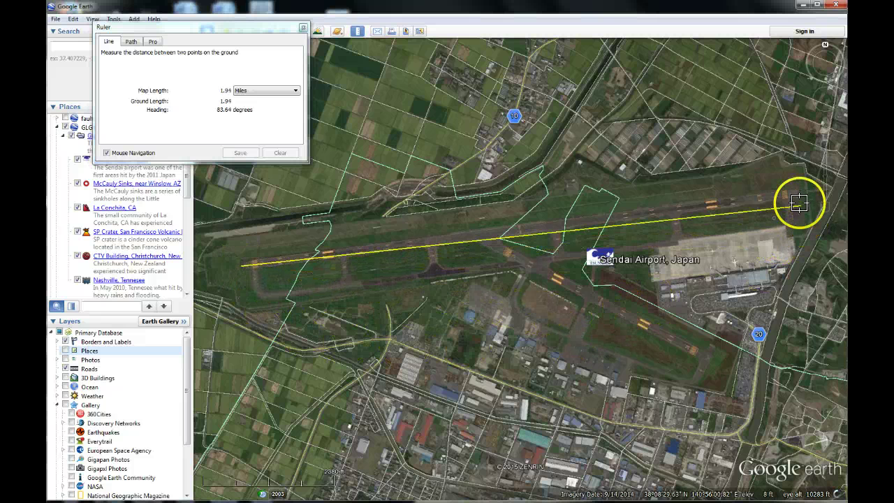
pyautogui.click(799, 195)
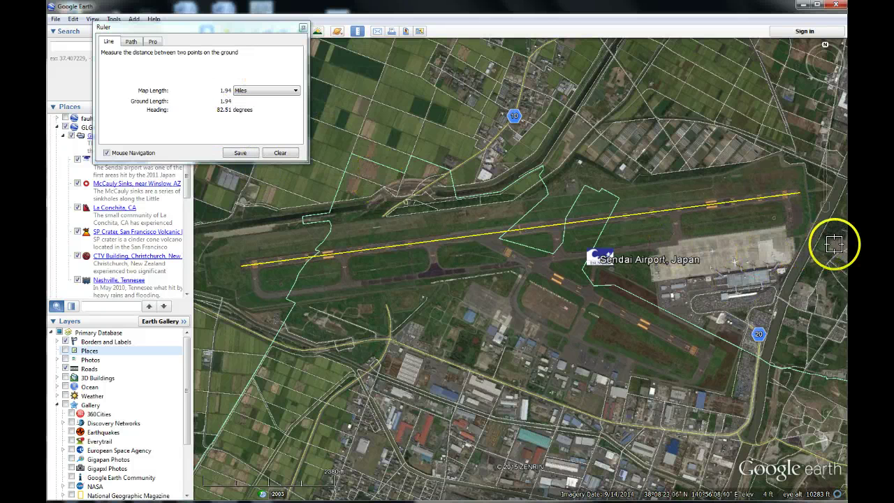
pyautogui.click(774, 244)
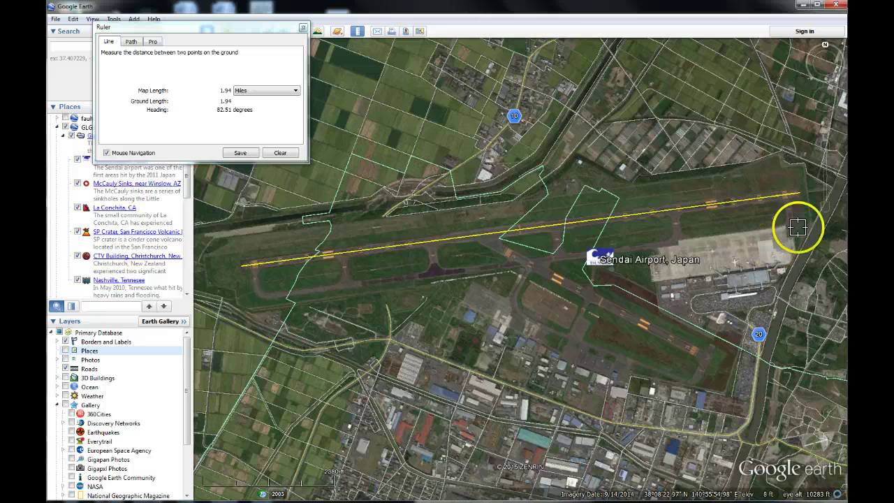
pyautogui.moveTo(800, 199)
pyautogui.mouseDown()
pyautogui.moveTo(772, 172)
pyautogui.moveTo(644, 175)
pyautogui.moveTo(345, 253)
pyautogui.moveTo(328, 264)
pyautogui.moveTo(298, 374)
pyautogui.moveTo(352, 435)
pyautogui.moveTo(475, 356)
pyautogui.moveTo(415, 194)
pyautogui.moveTo(434, 142)
pyautogui.moveTo(463, 126)
pyautogui.moveTo(507, 227)
pyautogui.moveTo(511, 313)
pyautogui.moveTo(479, 377)
pyautogui.moveTo(383, 418)
pyautogui.moveTo(523, 254)
pyautogui.moveTo(799, 215)
pyautogui.moveTo(796, 201)
pyautogui.mouseUp()
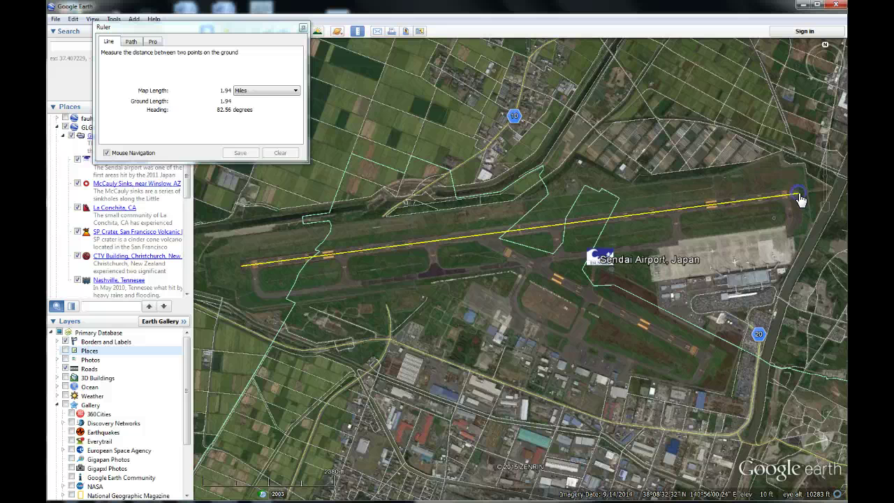
# - Show the measured runway length in Feet and in Meters, and close the Ruler
pyautogui.click(266, 90)
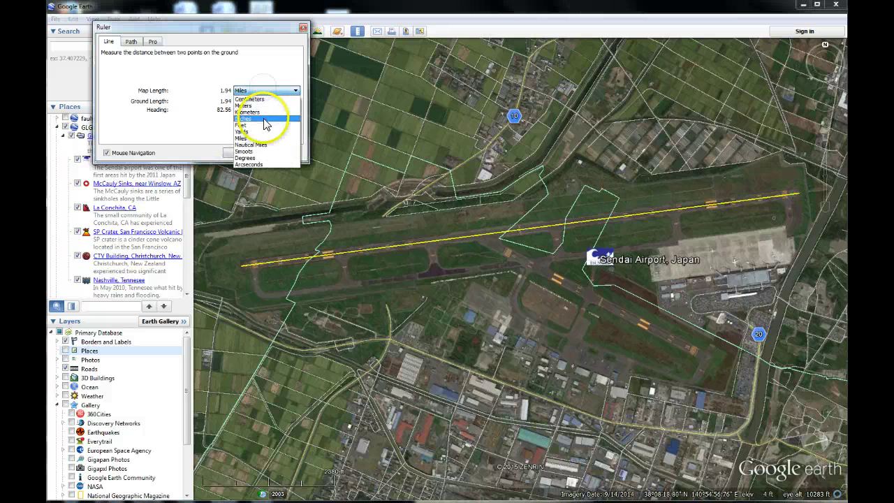
pyautogui.click(264, 130)
pyautogui.click(243, 90)
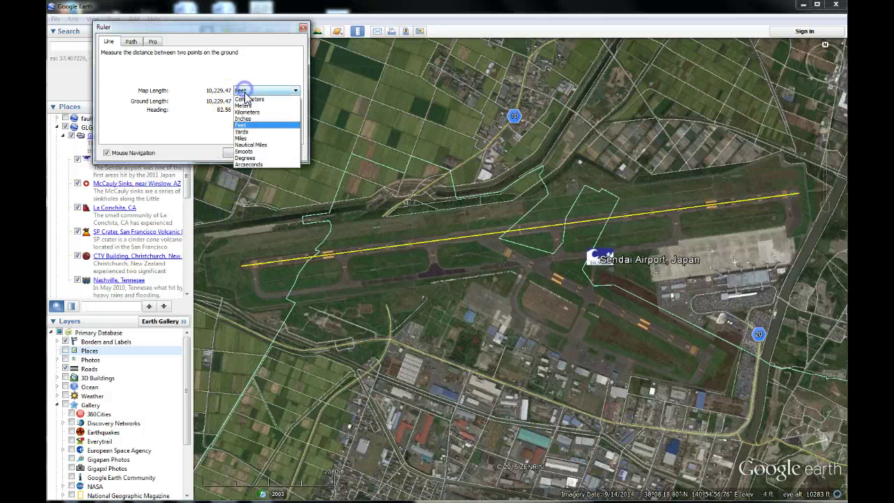
pyautogui.click(250, 106)
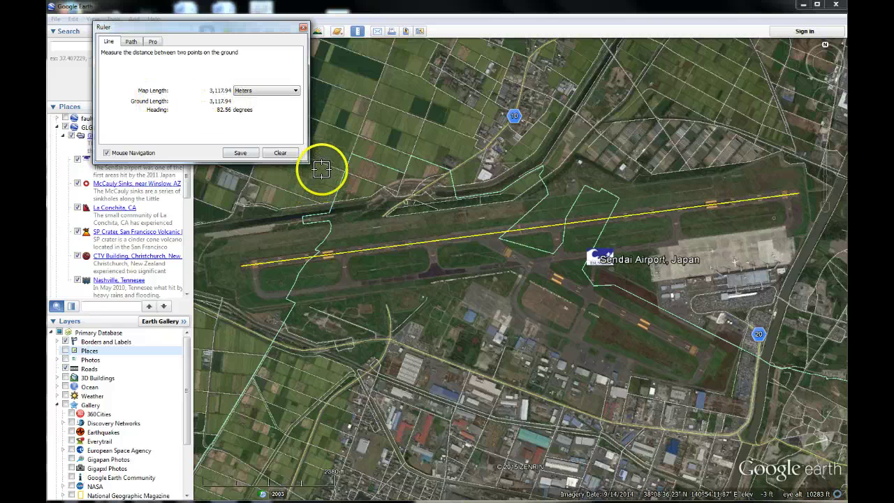
pyautogui.click(303, 28)
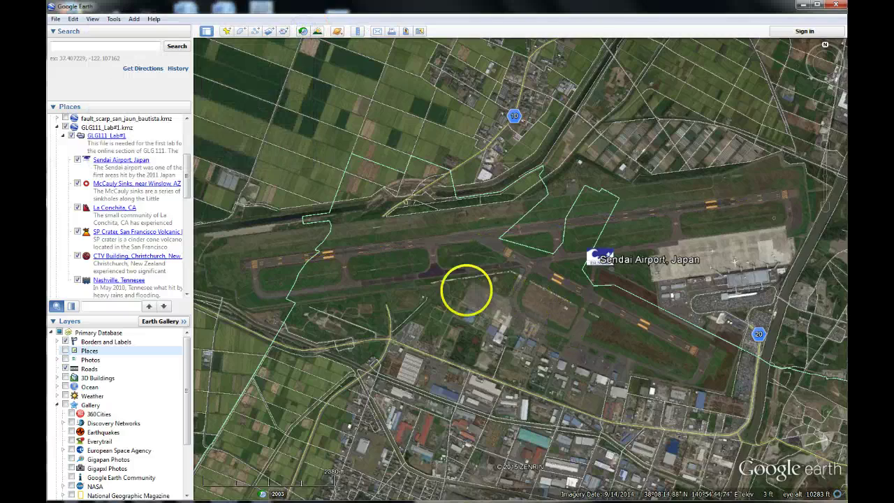
# - Locate the long warehouse with the grey and white roof in the industrial area south of the airport
pyautogui.moveTo(440, 232); pyautogui.dragTo(630, 262)
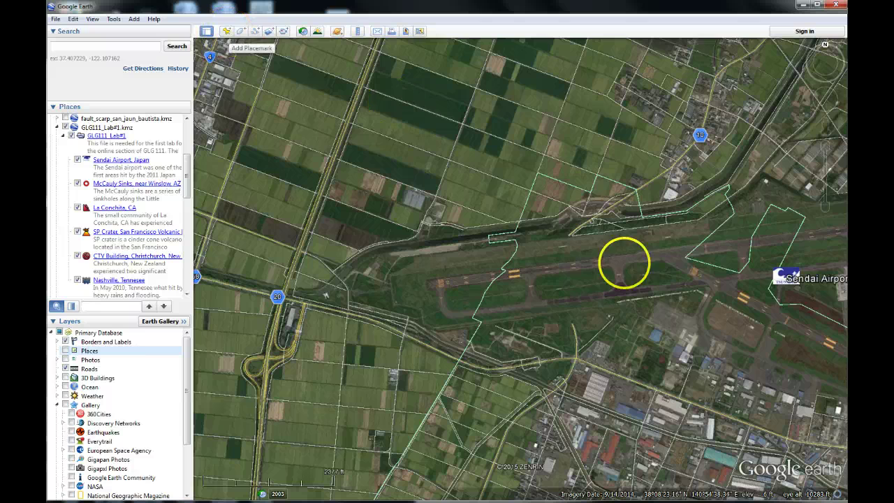
pyautogui.moveTo(551, 377); pyautogui.dragTo(459, 227)
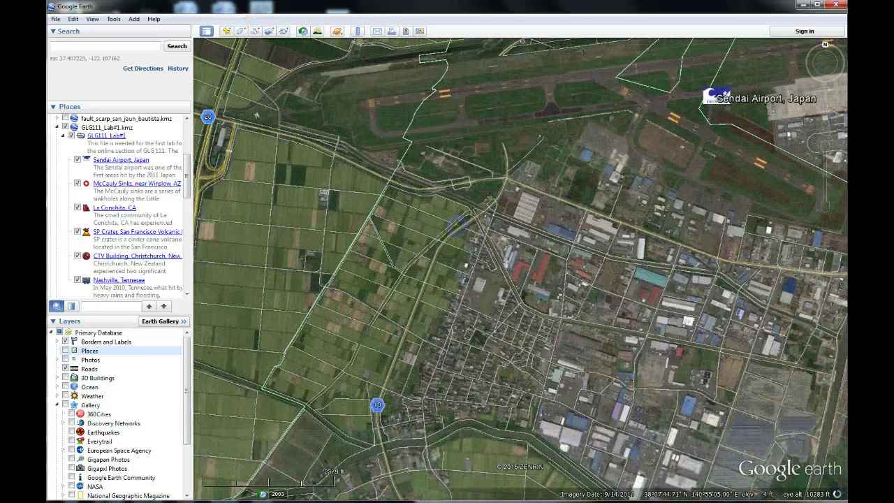
pyautogui.scroll(8, 693, 325)
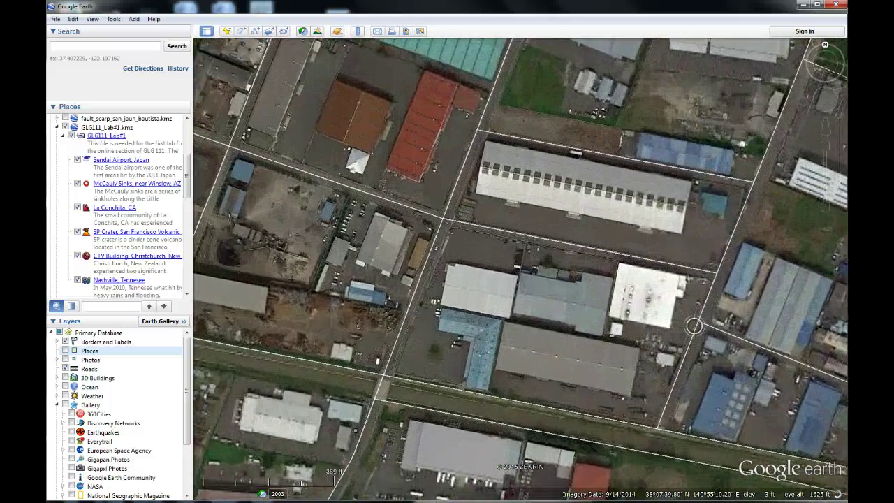
pyautogui.moveTo(659, 254); pyautogui.dragTo(574, 331)
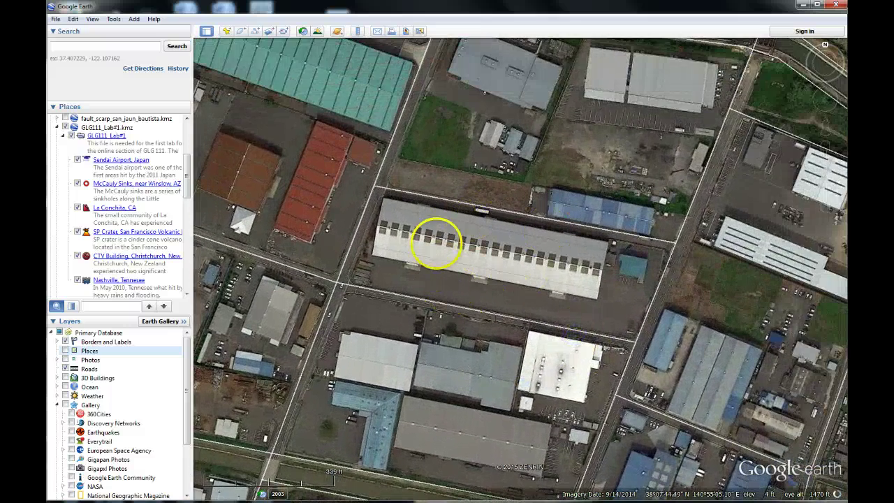
pyautogui.moveTo(467, 278); pyautogui.dragTo(431, 294)
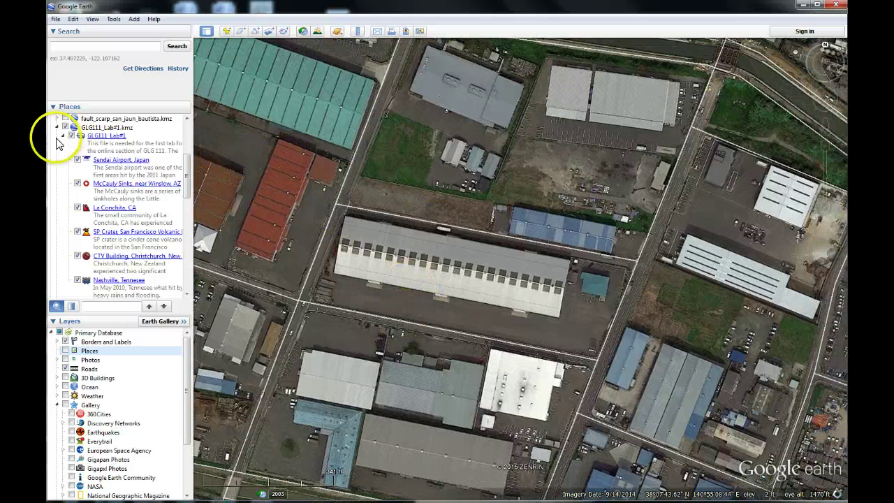
# - Read and dismiss the GLG111_Lab#1 folder's description, keeping that folder selected in Places
pyautogui.click(99, 128)
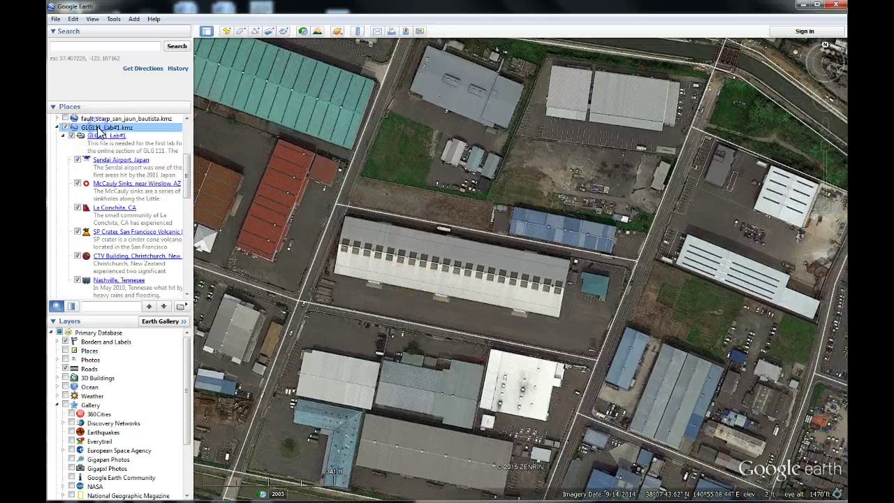
pyautogui.click(126, 140)
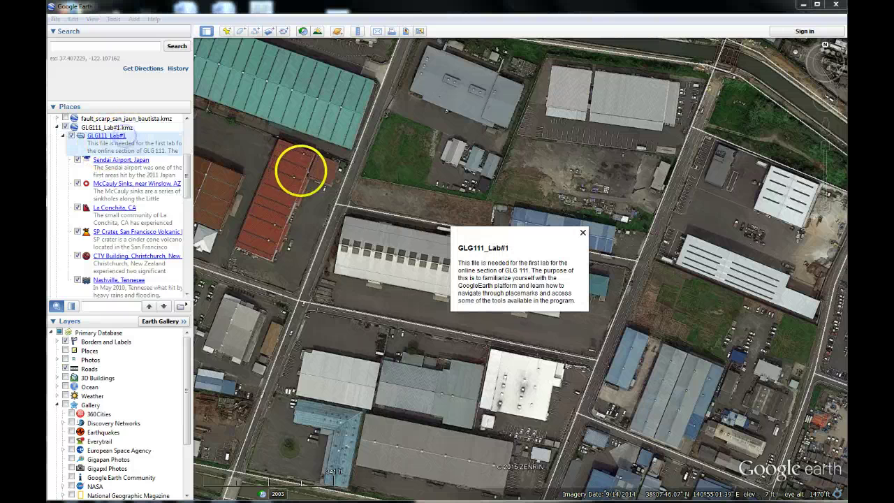
pyautogui.click(582, 233)
pyautogui.click(105, 150)
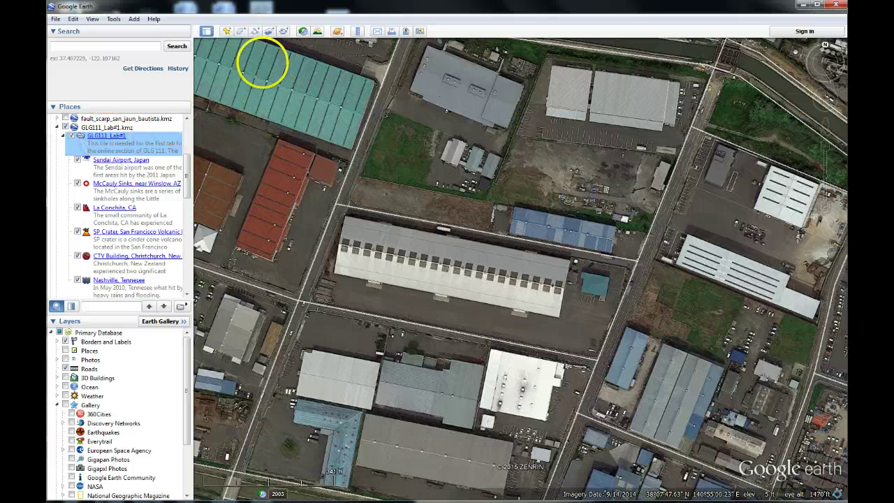
# - Add a placemark at the northwest corner of the long warehouse and name it Japan Building
pyautogui.click(227, 34)
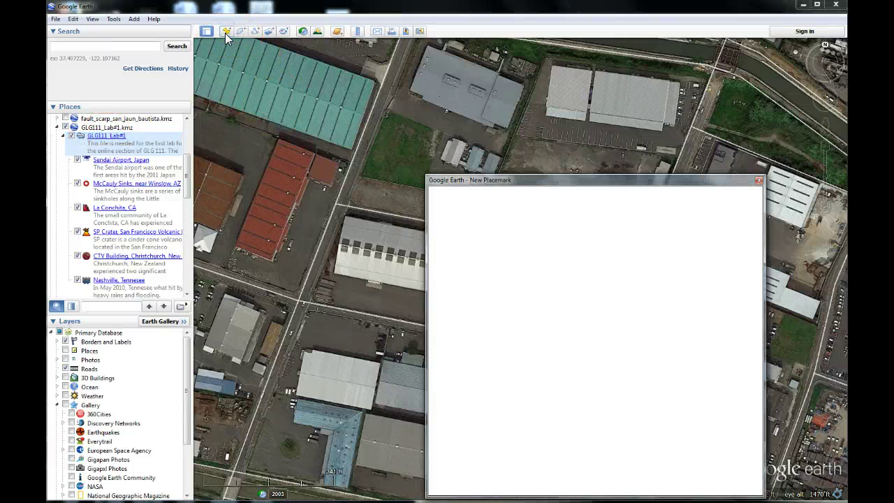
pyautogui.moveTo(467, 174); pyautogui.dragTo(608, 167)
pyautogui.moveTo(522, 259); pyautogui.dragTo(347, 224)
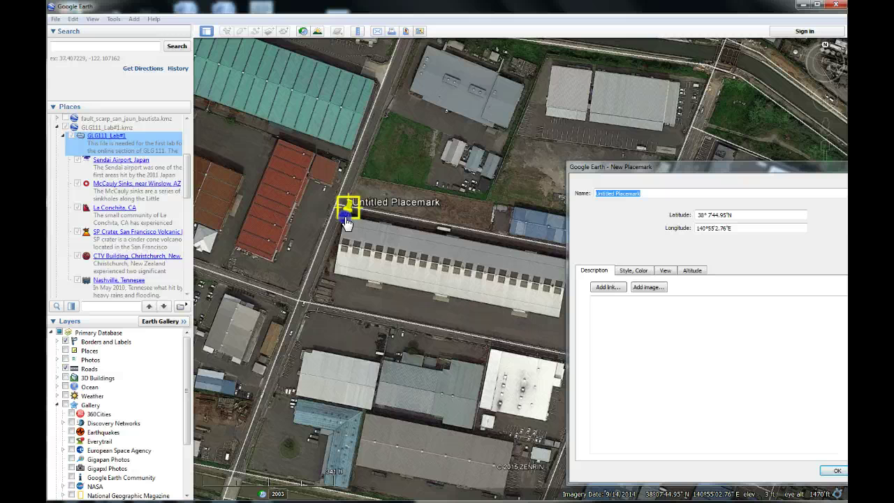
pyautogui.click(618, 227)
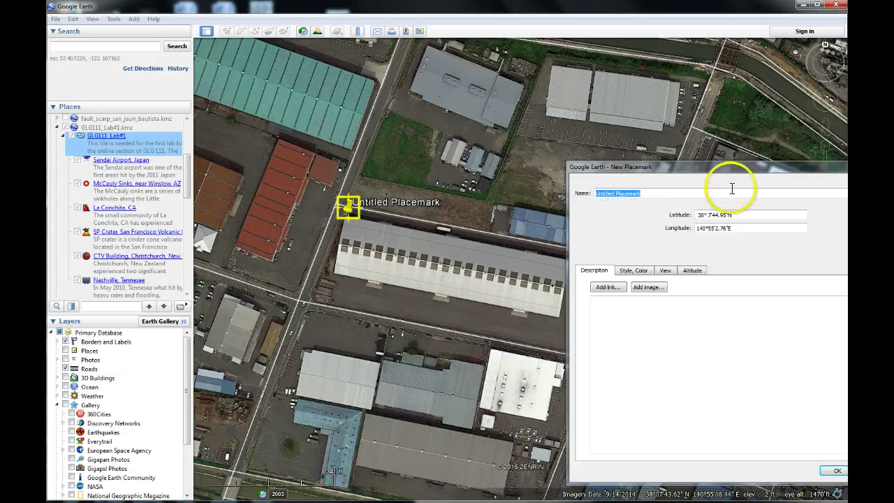
pyautogui.moveTo(722, 166); pyautogui.dragTo(648, 131)
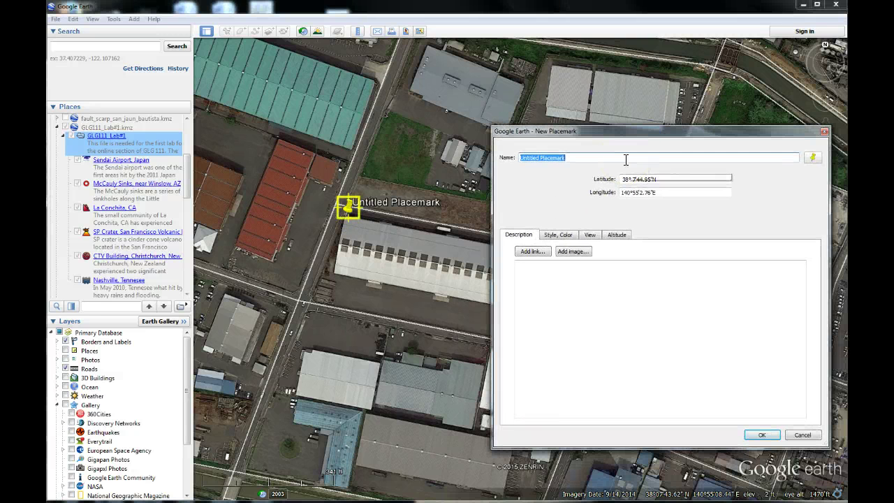
pyautogui.write('Japan Building')
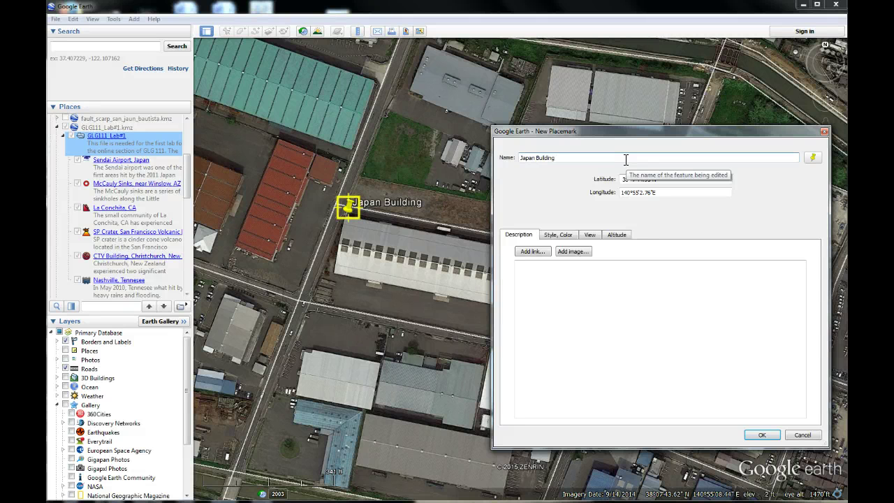
# - Examine the new placemark's coordinates, description field, link and image options, and its Style/Color, View and Altitude settings
pyautogui.click(571, 189)
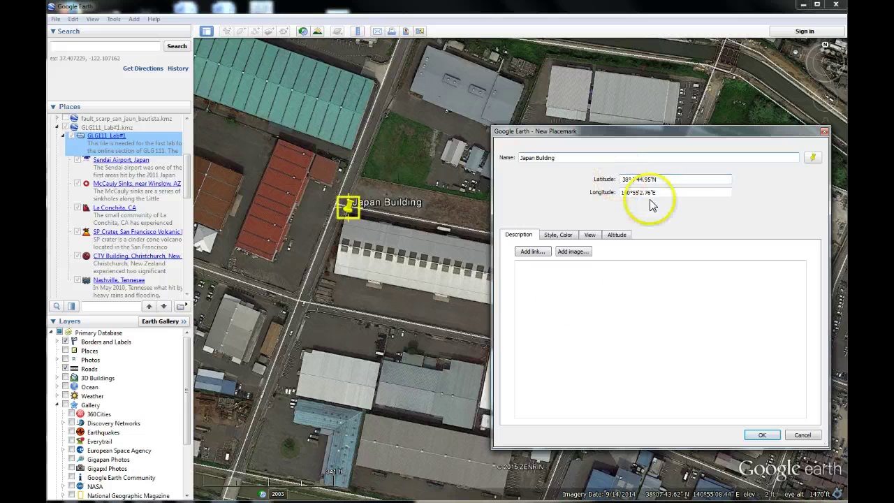
pyautogui.click(549, 291)
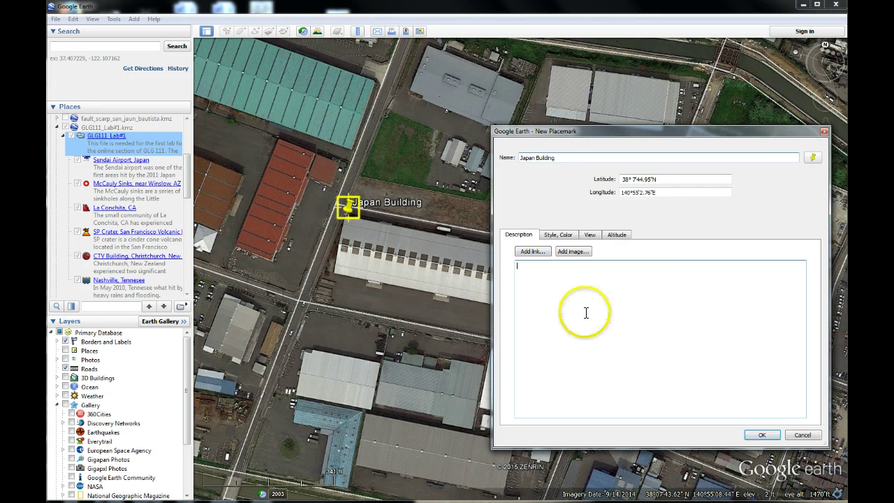
pyautogui.click(573, 251)
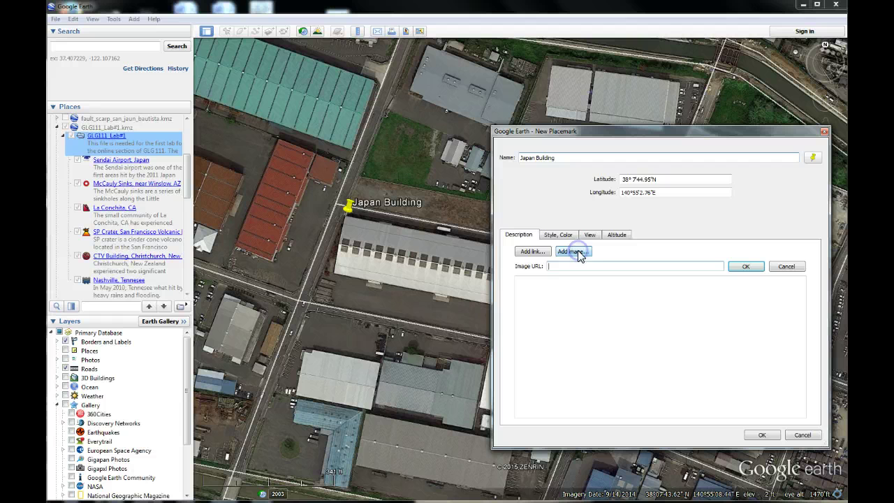
pyautogui.click(534, 252)
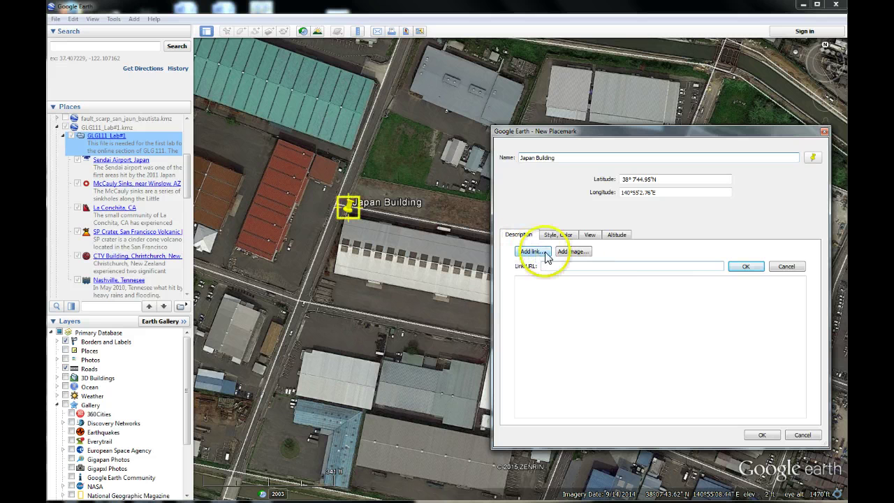
pyautogui.click(582, 253)
pyautogui.click(565, 235)
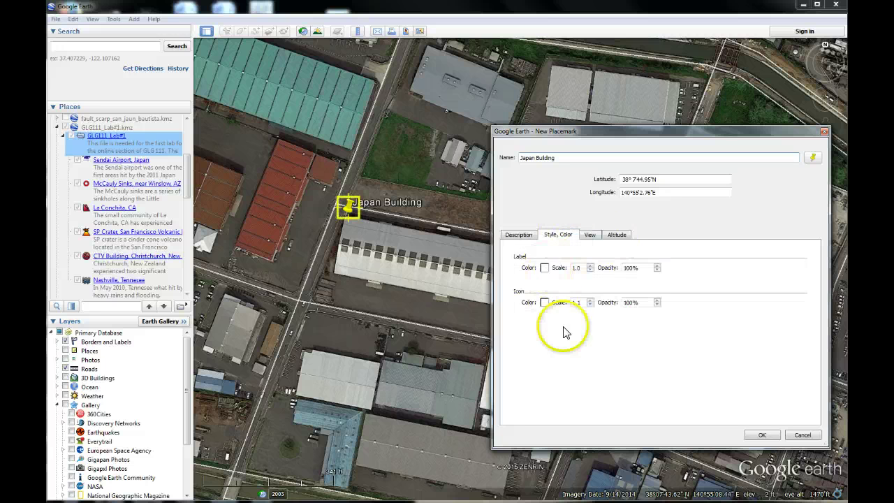
pyautogui.click(593, 236)
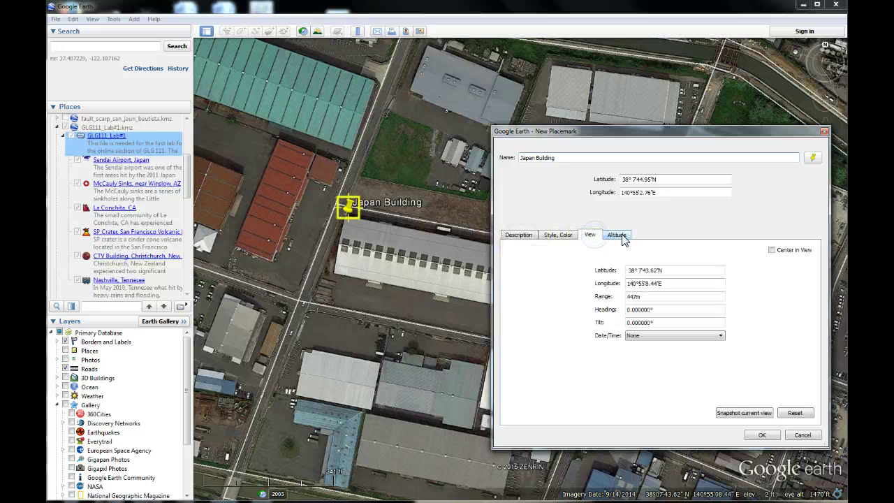
pyautogui.click(618, 236)
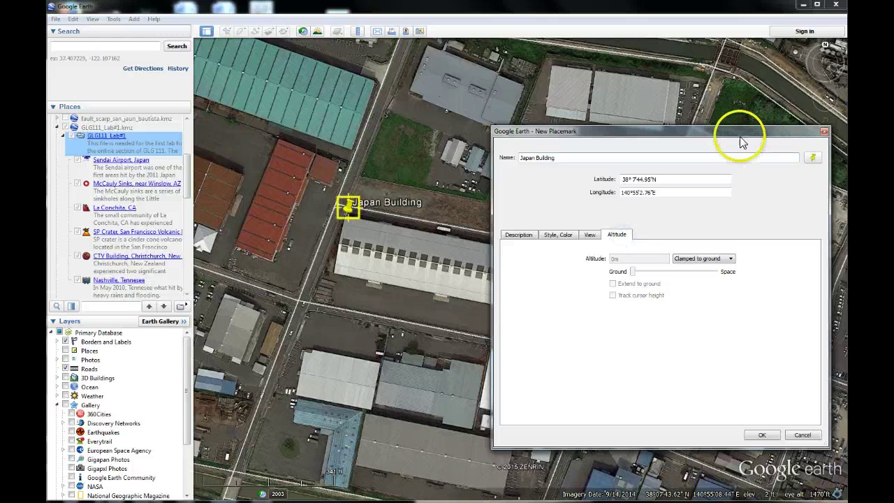
pyautogui.moveTo(740, 142); pyautogui.dragTo(606, 130)
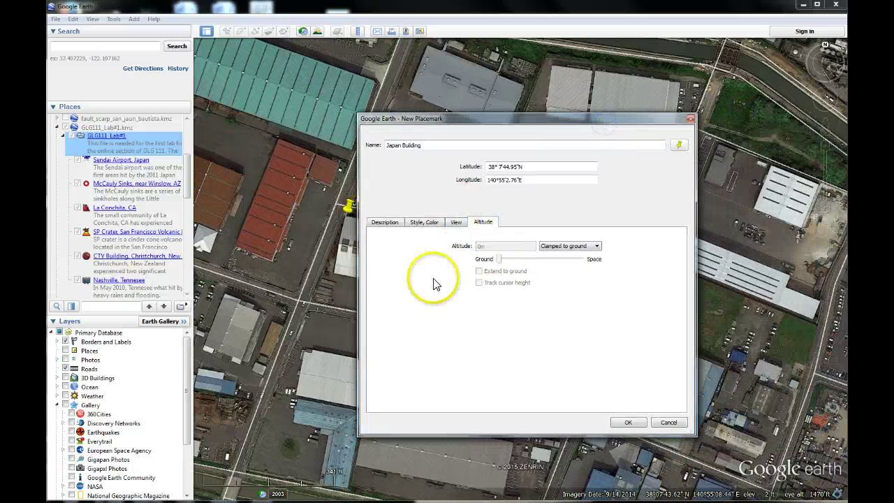
pyautogui.click(452, 223)
pyautogui.click(479, 224)
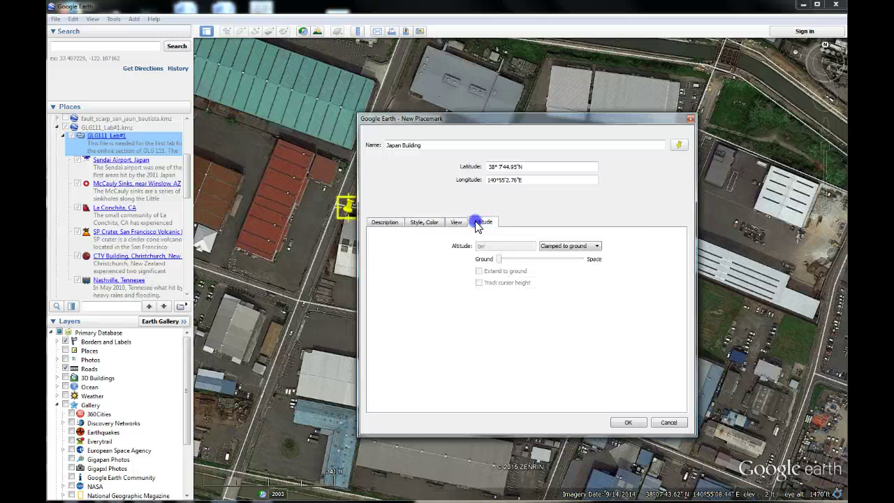
# - Try the snack bar icon on the Japan Building placemark and discard the icon change
pyautogui.click(678, 144)
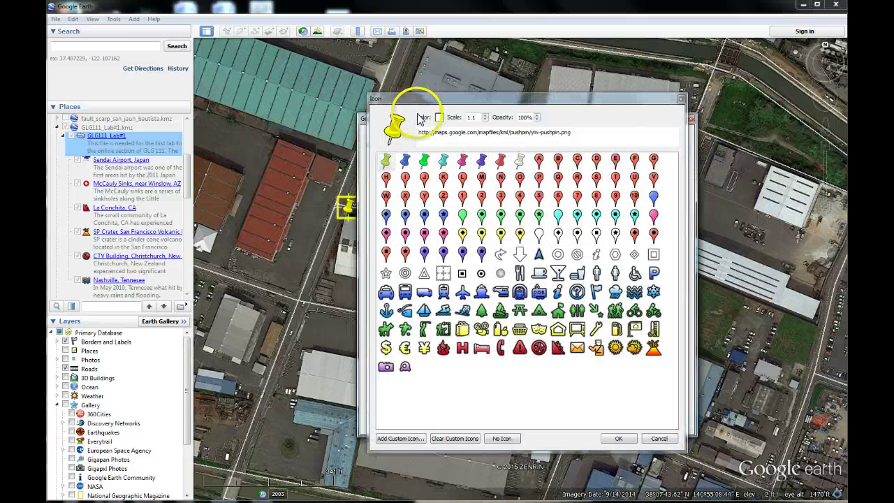
pyautogui.moveTo(434, 101); pyautogui.dragTo(512, 92)
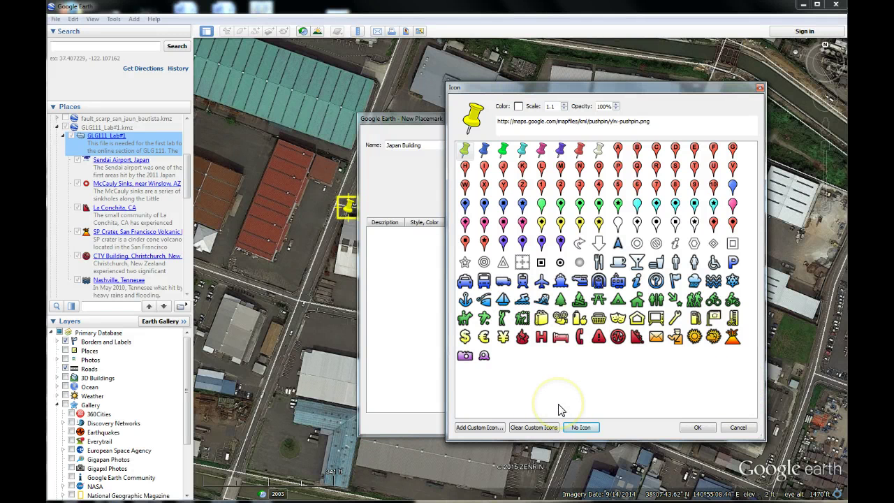
pyautogui.click(655, 261)
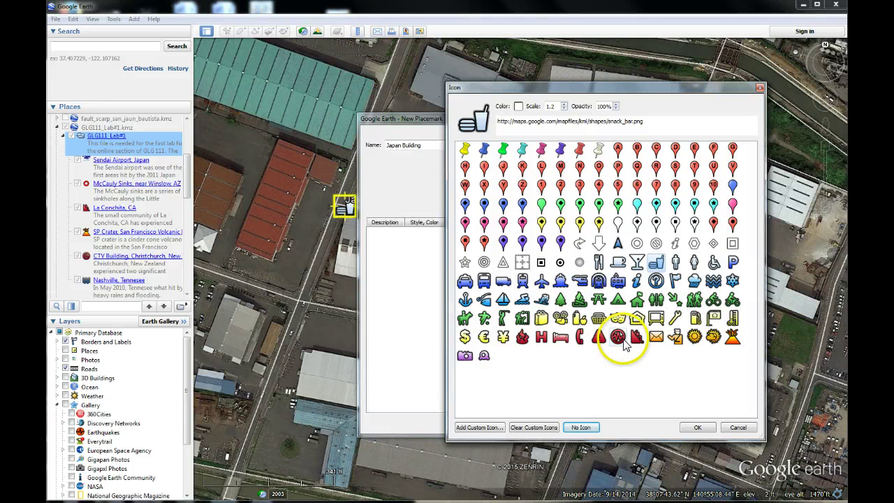
pyautogui.moveTo(405, 118); pyautogui.dragTo(464, 119)
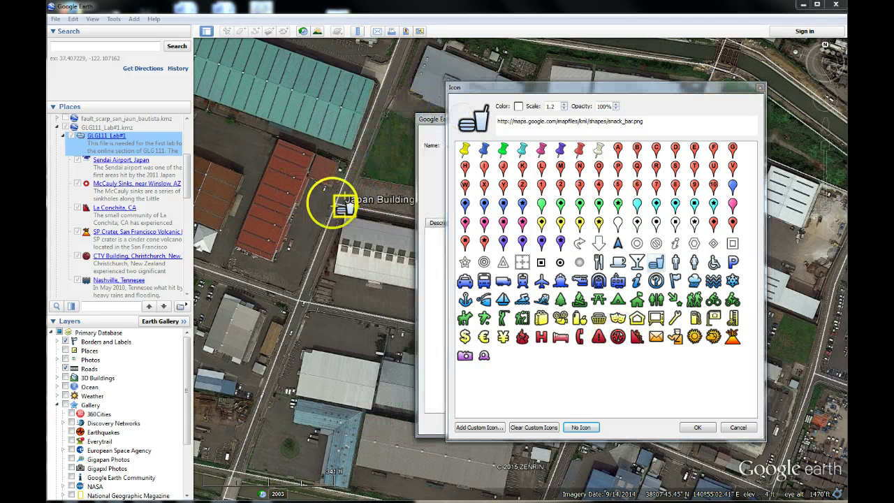
pyautogui.click(760, 88)
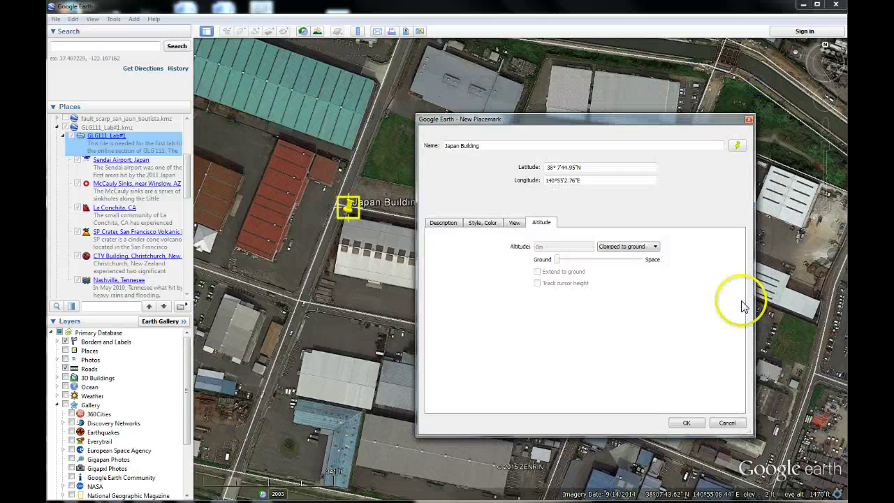
# - Save the new Japan Building placemark
pyautogui.click(686, 422)
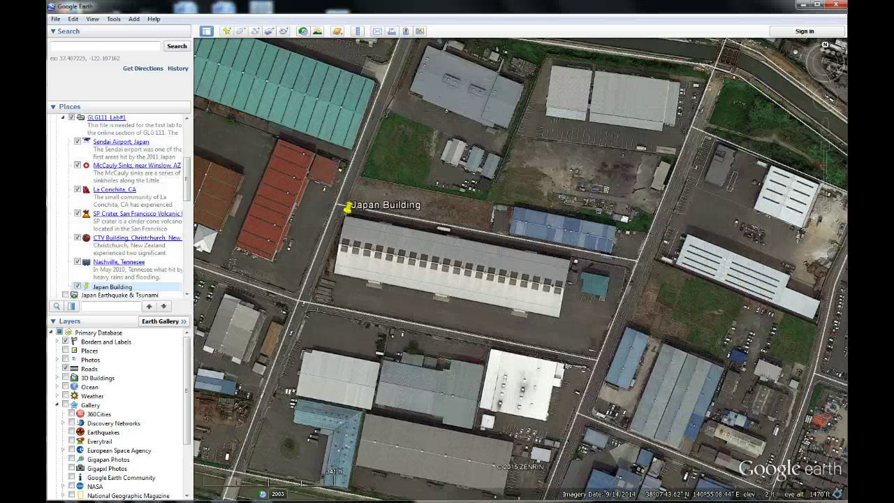
# - Examine the region around the Japan Building placemark and Sendai Airport, from Iwanuma up to the residential area and fields north of the airport
pyautogui.scroll(-3, 463, 370)
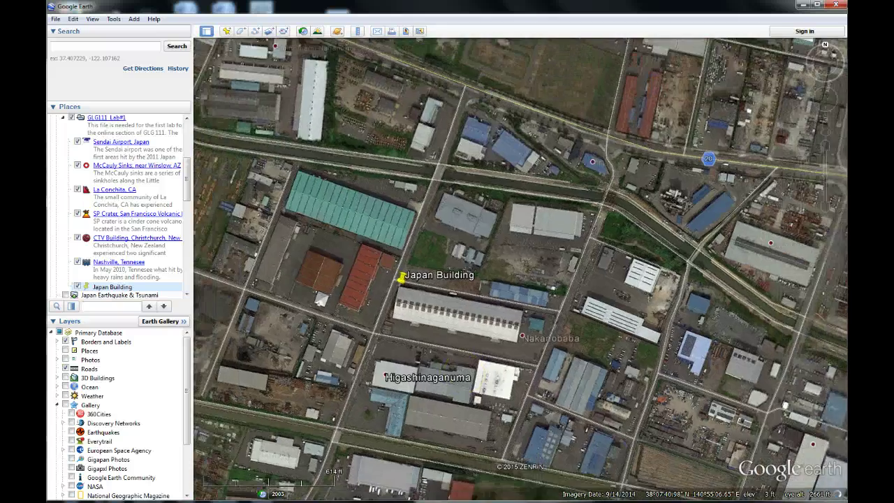
pyautogui.scroll(-5, 466, 365)
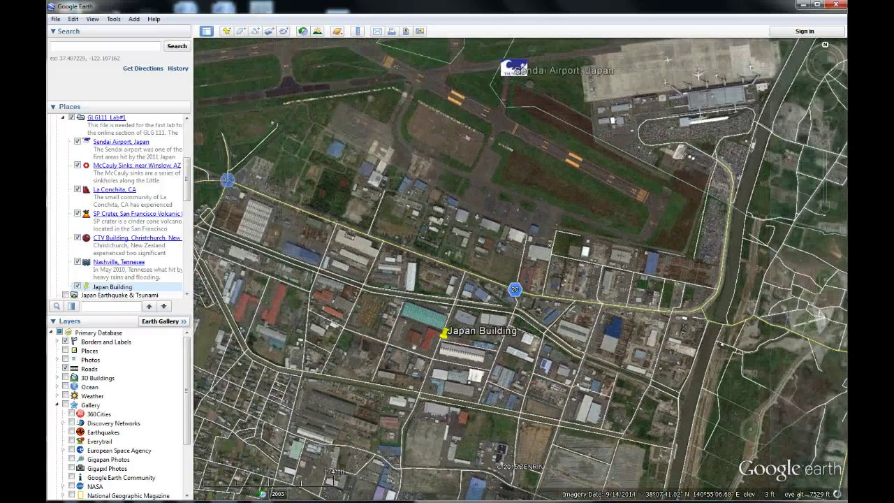
pyautogui.scroll(-3, 466, 365)
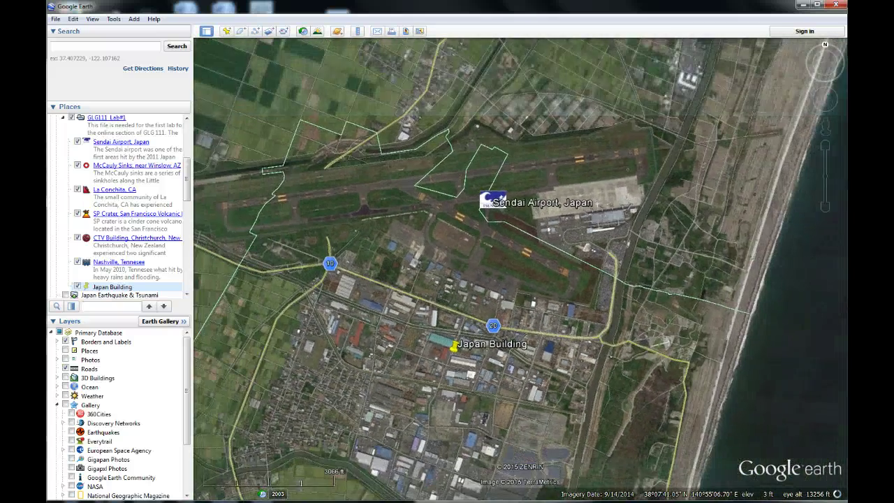
pyautogui.scroll(-2, 461, 353)
pyautogui.moveTo(454, 374); pyautogui.dragTo(587, 307)
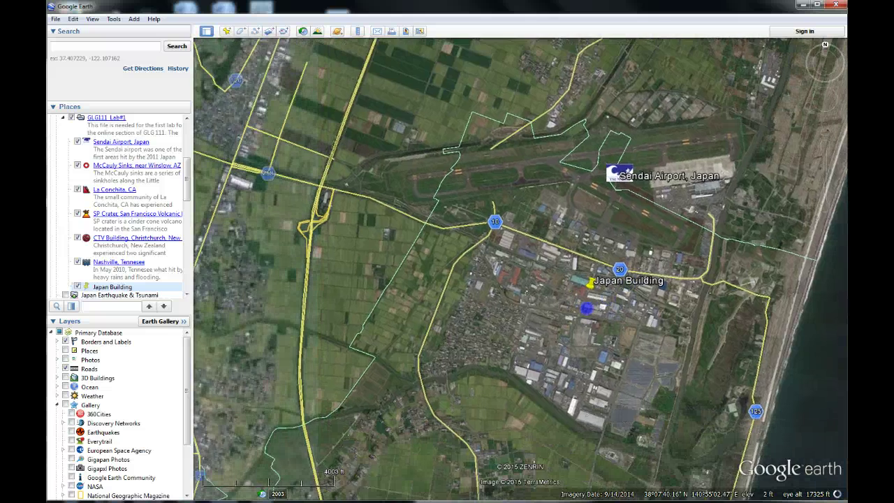
pyautogui.moveTo(496, 389); pyautogui.dragTo(611, 238)
pyautogui.scroll(-2, 582, 272)
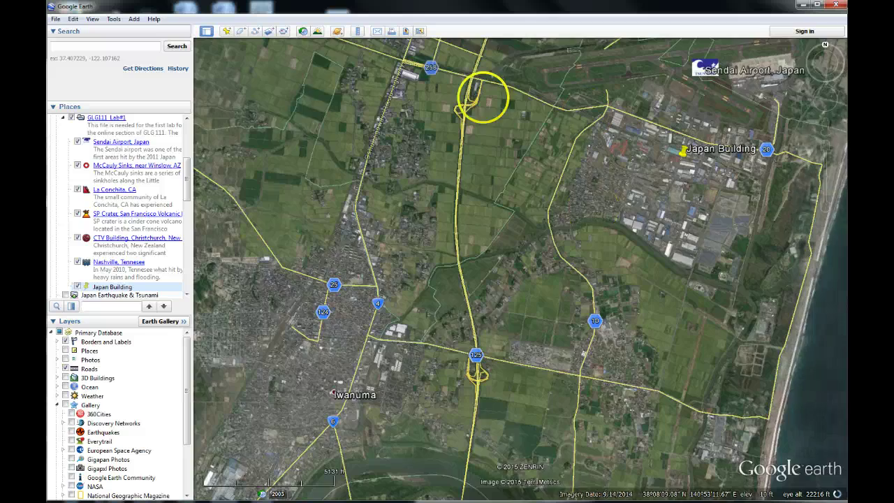
pyautogui.scroll(-3, 576, 351)
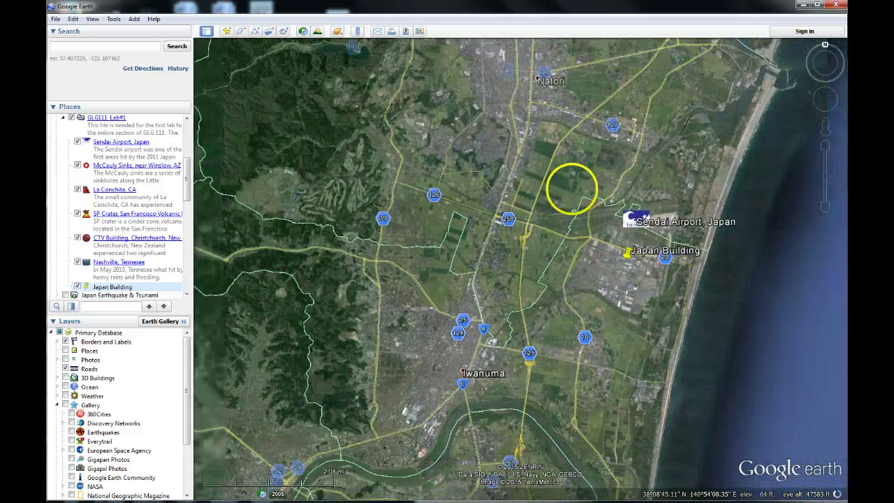
pyautogui.moveTo(572, 188); pyautogui.dragTo(553, 377)
pyautogui.moveTo(595, 235); pyautogui.dragTo(481, 400)
pyautogui.scroll(-3, 510, 364)
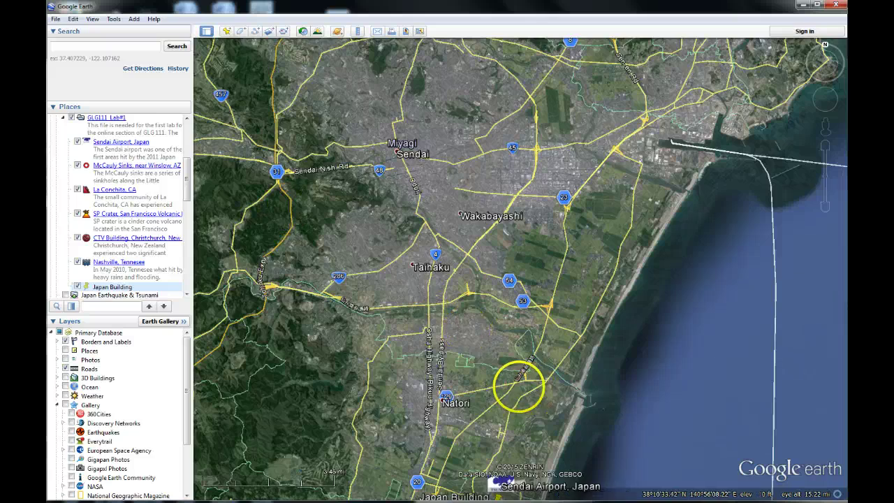
pyautogui.scroll(4, 515, 379)
pyautogui.scroll(4, 507, 371)
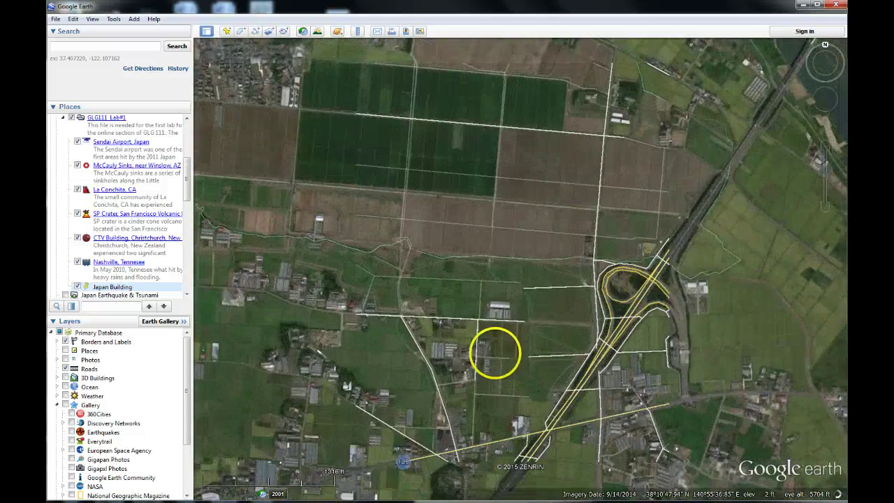
pyautogui.moveTo(403, 133); pyautogui.dragTo(619, 393)
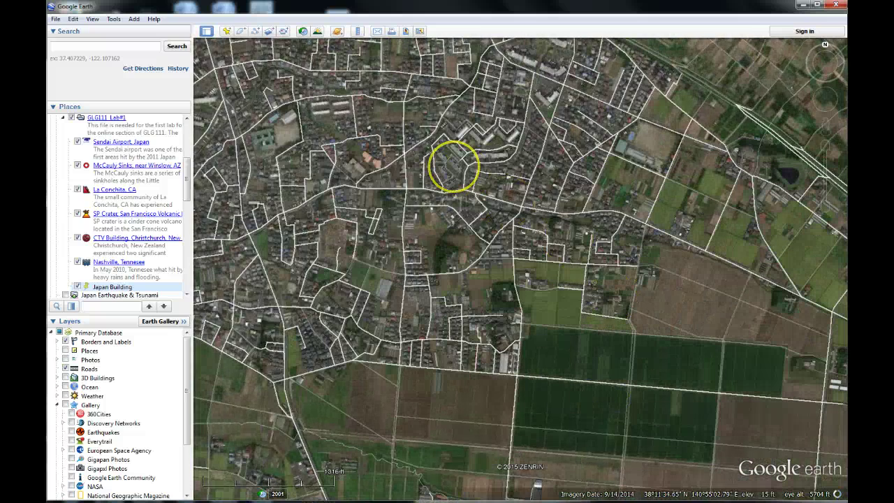
# - Search for "mt st helen" and fly to the suggested Mt St Helena, Sonoma County, CA
pyautogui.click(61, 48)
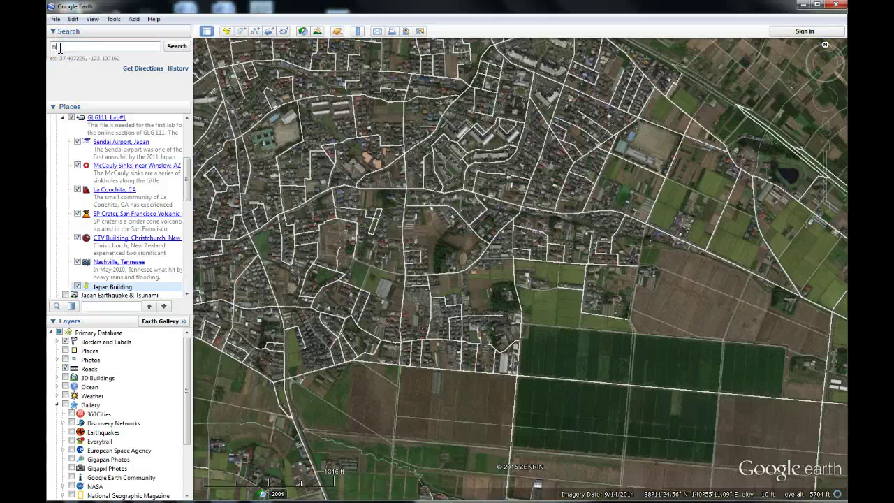
pyautogui.write('mt st hele')
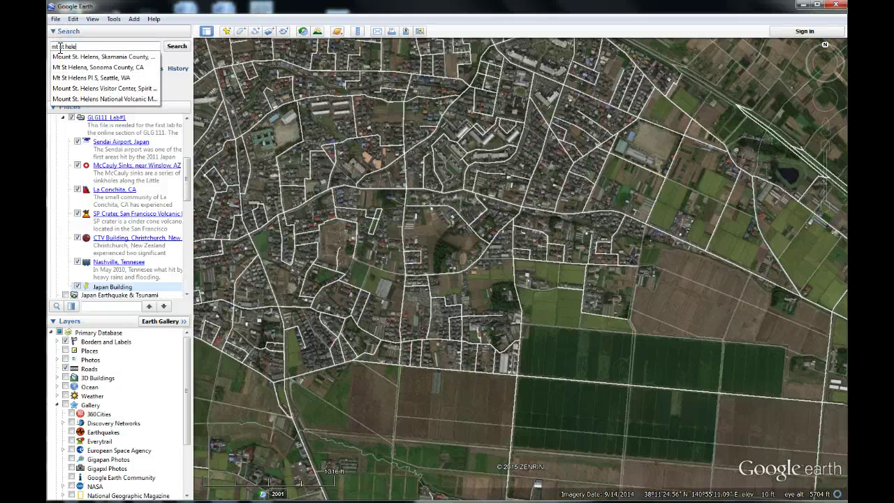
pyautogui.write('n')
pyautogui.press('Down')
pyautogui.press('Down')
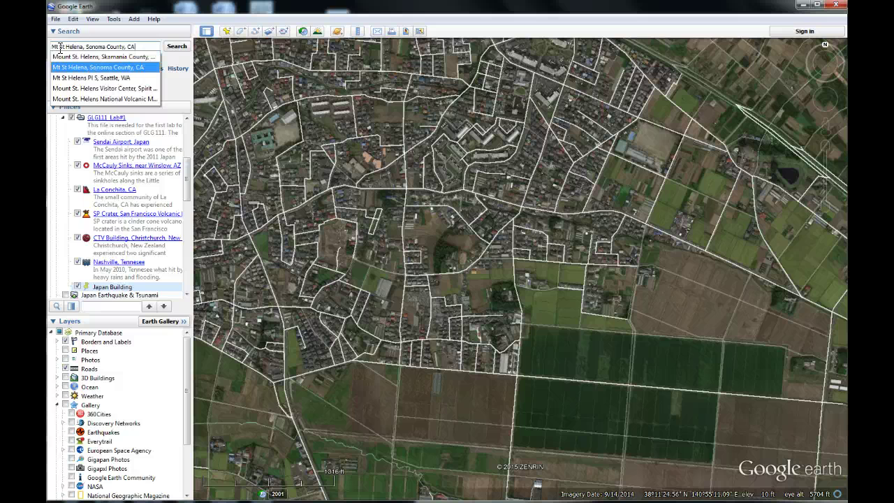
pyautogui.press('Return')
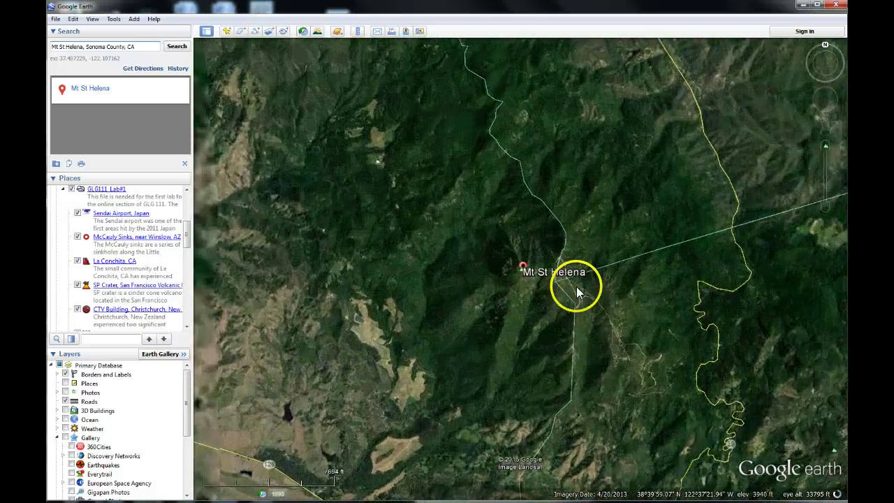
# - Examine the summit buildings, dirt roads and surrounding slopes of Mt St Helena
pyautogui.scroll(5, 522, 298)
pyautogui.scroll(3, 520, 301)
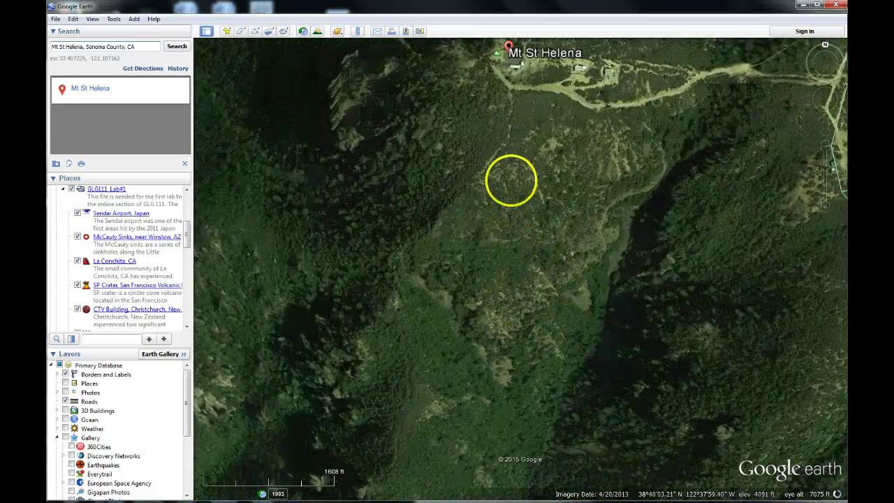
pyautogui.moveTo(510, 175); pyautogui.dragTo(423, 405)
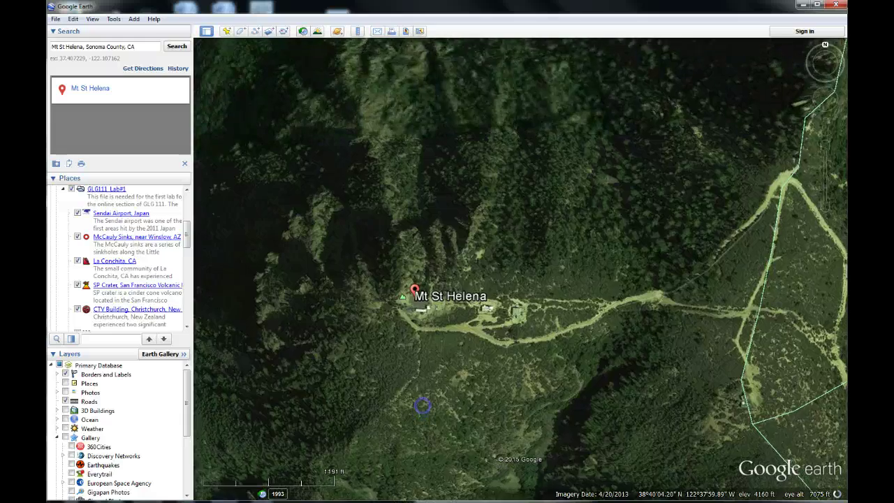
pyautogui.scroll(3, 436, 347)
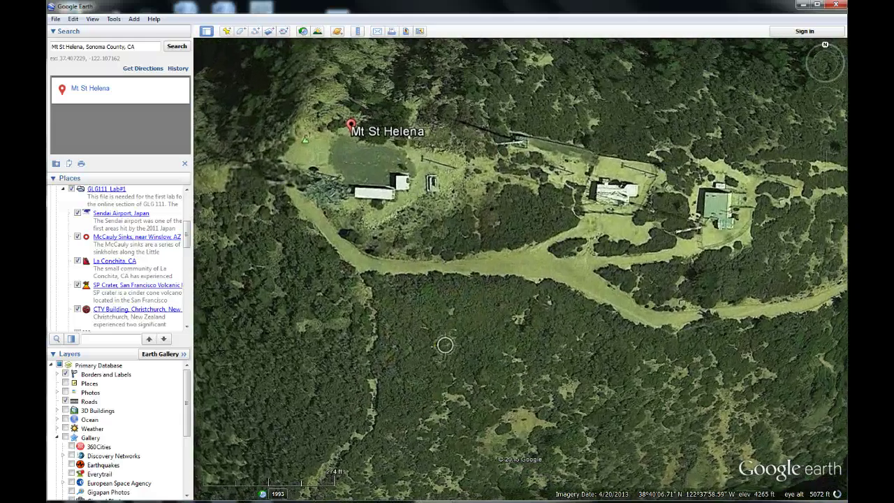
pyautogui.scroll(-4, 450, 359)
pyautogui.scroll(-4, 453, 359)
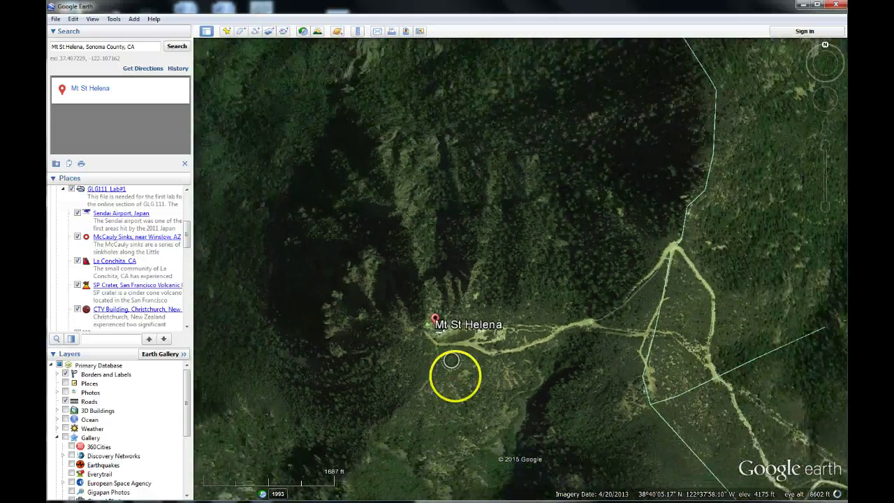
pyautogui.scroll(-2, 457, 377)
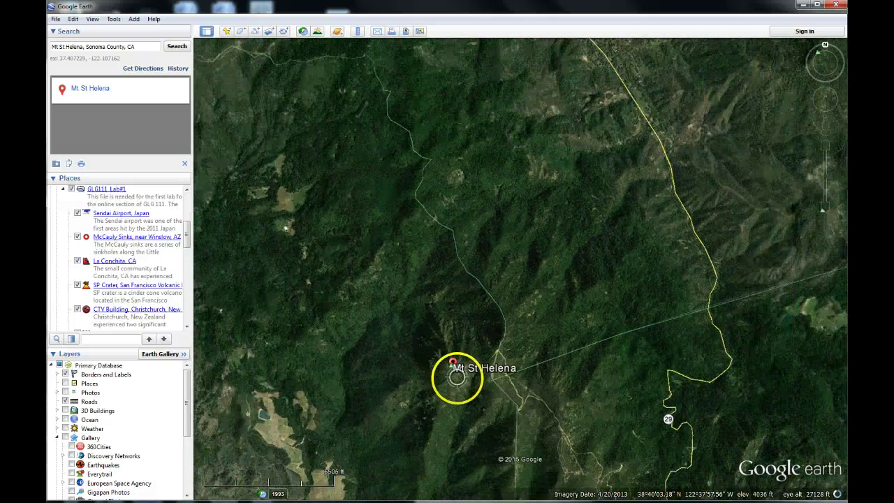
# - Switch the displayed globe from Earth to the Moon
pyautogui.click(337, 32)
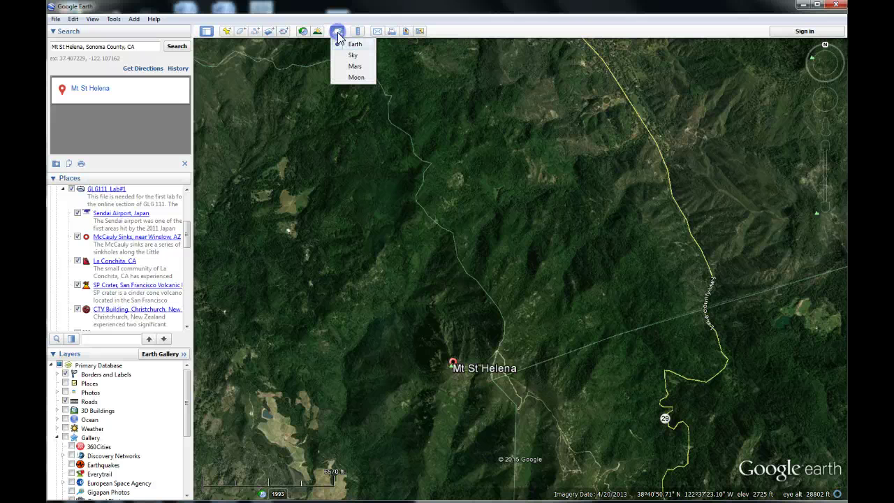
pyautogui.click(356, 77)
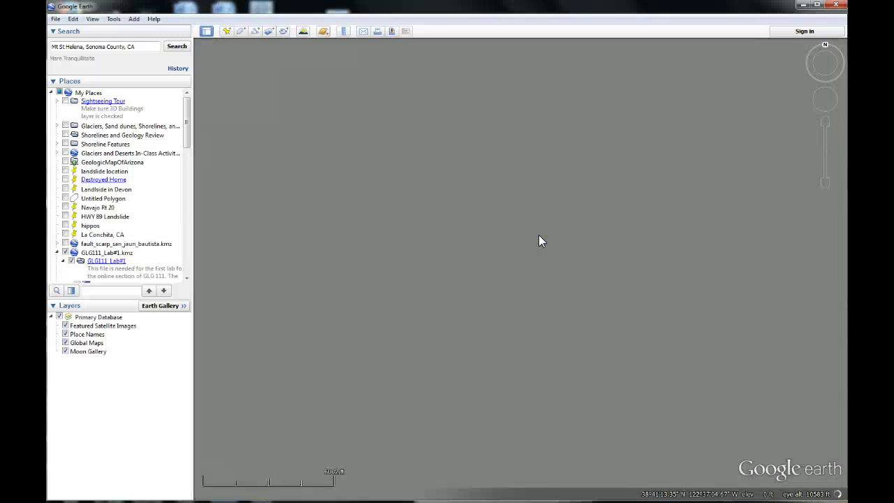
pyautogui.moveTo(657, 373); pyautogui.dragTo(653, 369)
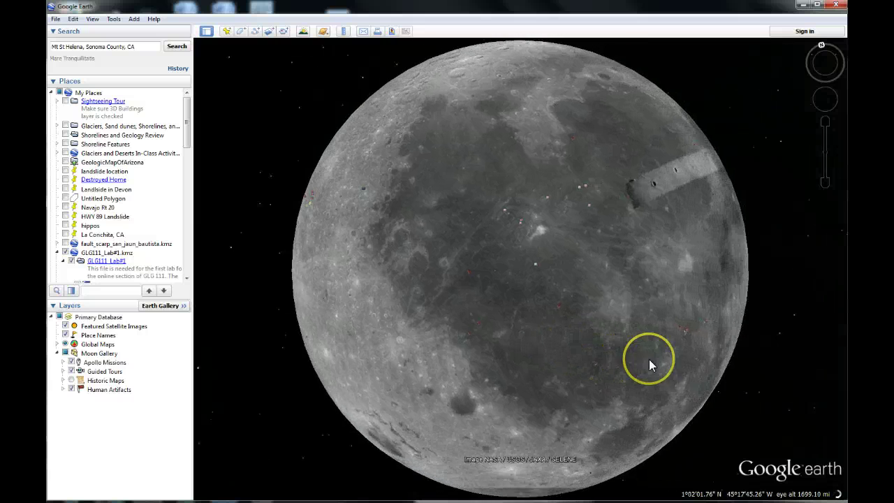
# - Examine the detailed imagery strip on the Moon around Lambert crater, Dorsa Stille and Dorsum Higazy
pyautogui.moveTo(648, 357); pyautogui.dragTo(525, 334)
pyautogui.doubleClick(454, 297)
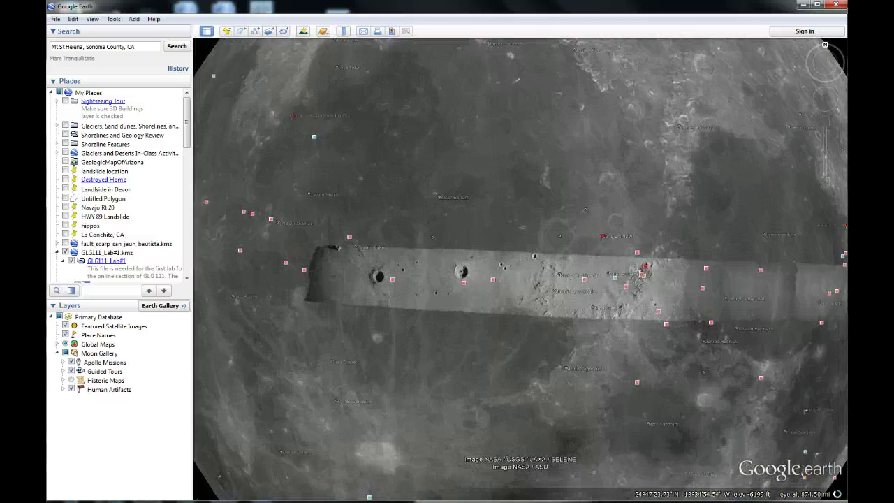
pyautogui.doubleClick(455, 289)
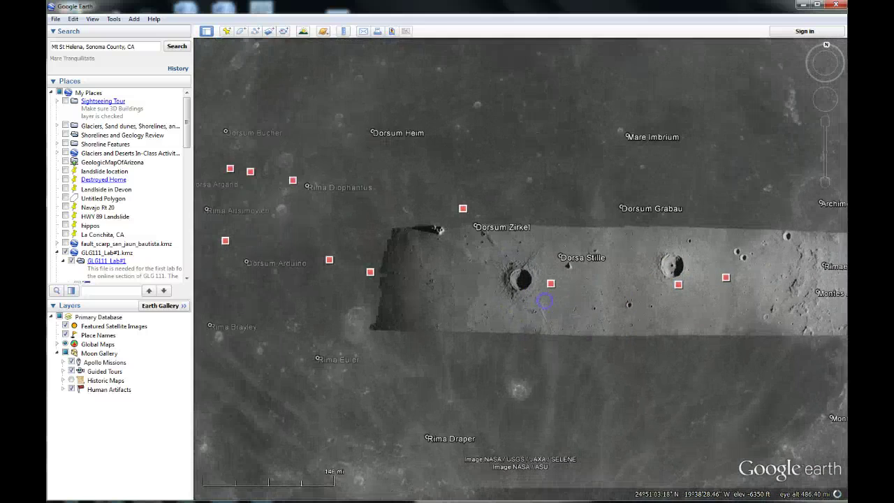
pyautogui.doubleClick(544, 300)
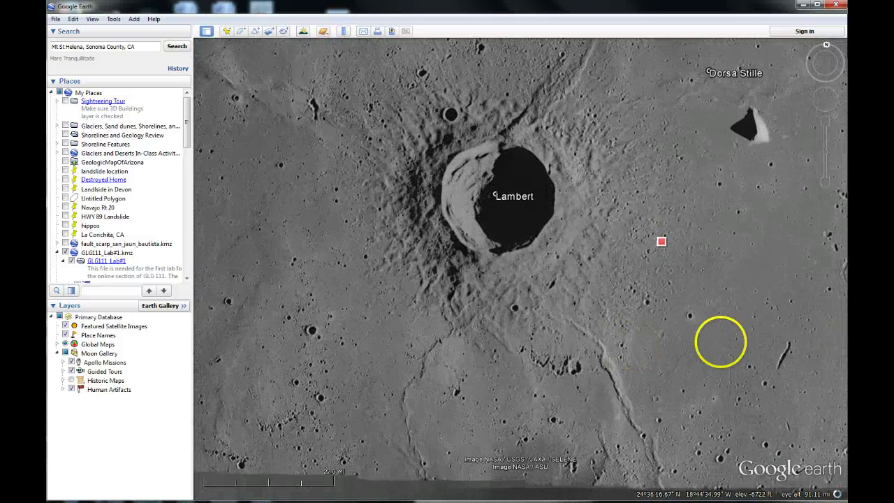
pyautogui.doubleClick(720, 342)
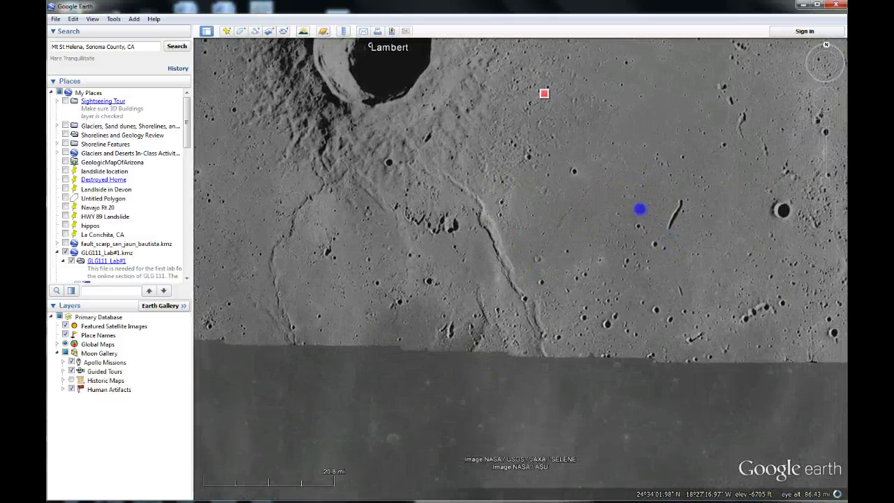
pyautogui.moveTo(640, 209); pyautogui.dragTo(371, 340)
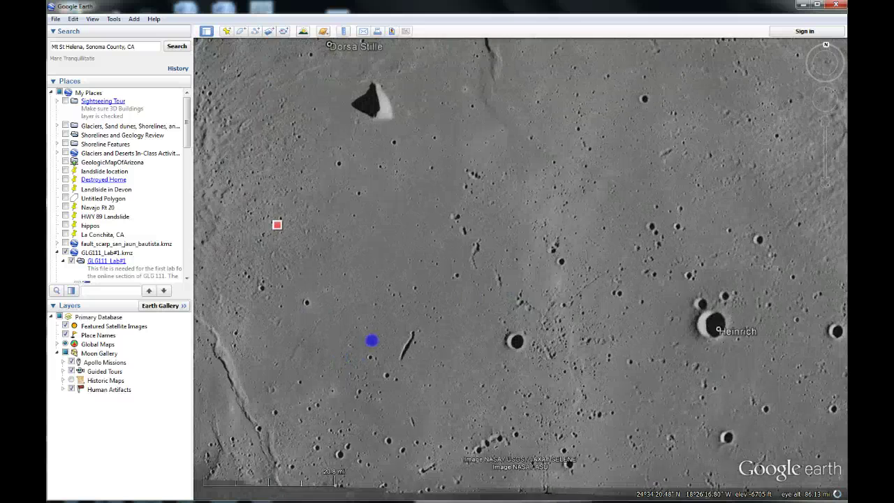
pyautogui.moveTo(567, 155); pyautogui.dragTo(573, 438)
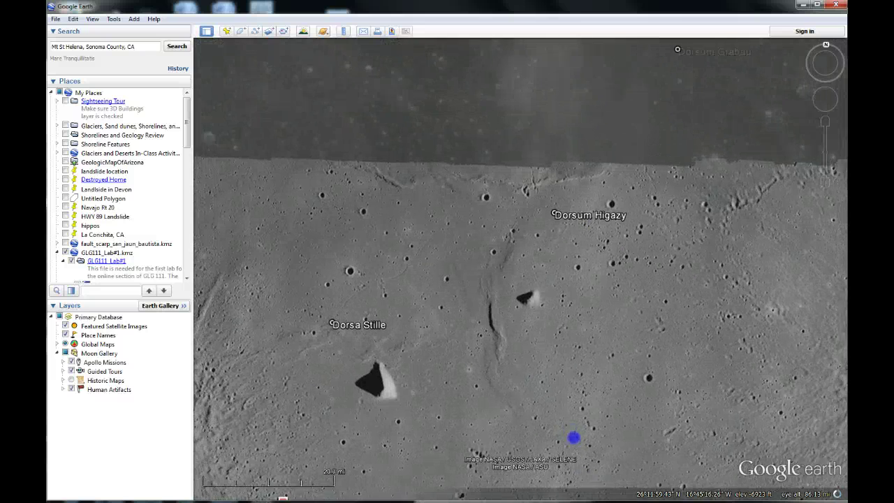
pyautogui.scroll(5, 413, 286)
pyautogui.moveTo(387, 307); pyautogui.dragTo(554, 272)
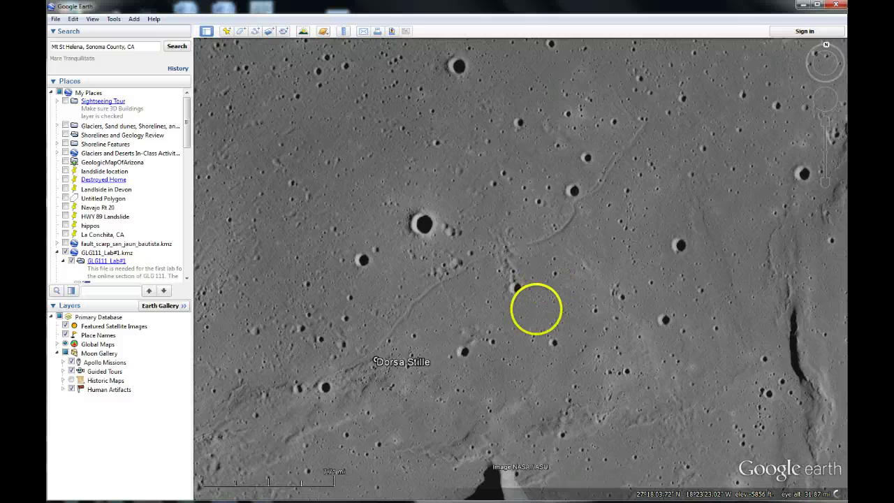
pyautogui.scroll(-5, 536, 309)
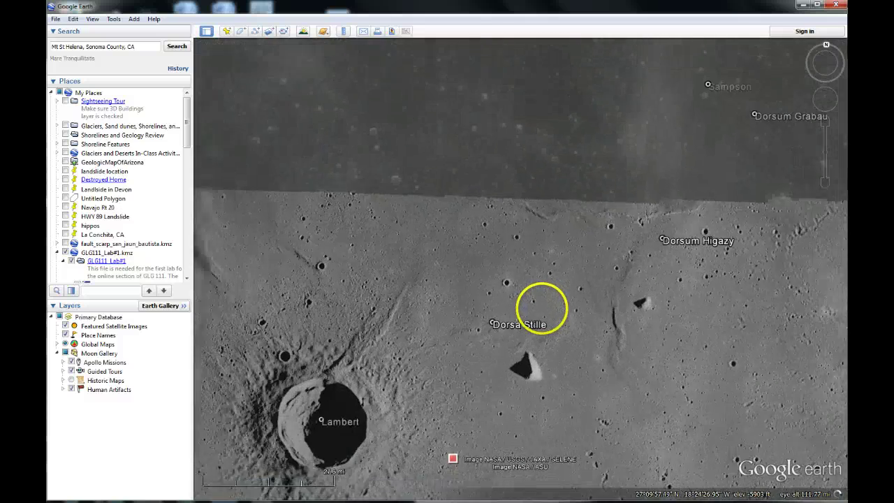
# - Switch the displayed globe from the Moon back to Earth
pyautogui.scroll(-5, 540, 306)
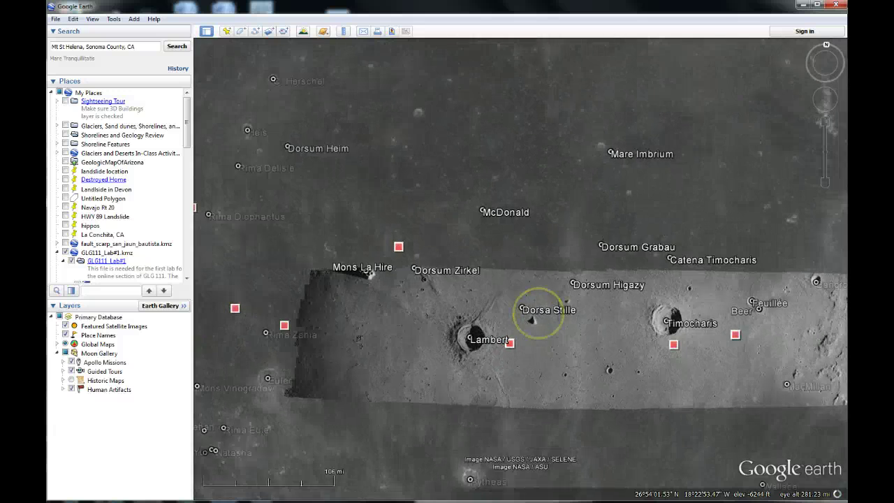
pyautogui.click(323, 31)
pyautogui.click(333, 45)
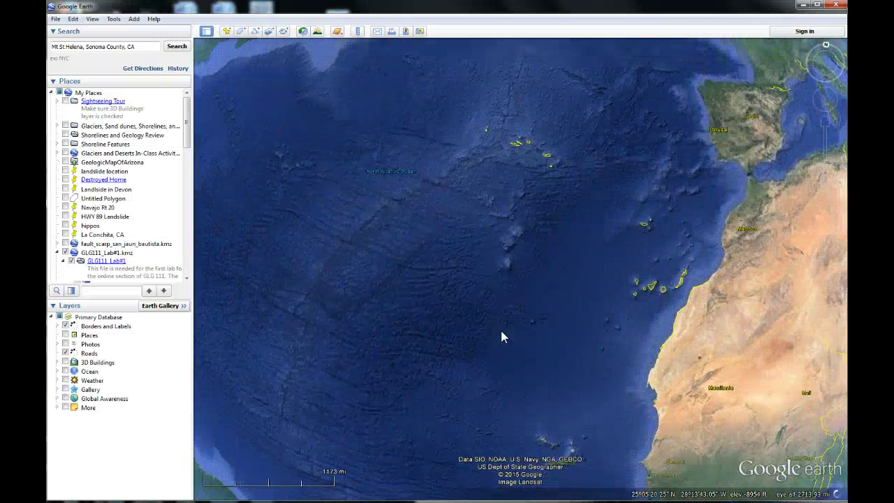
# - Travel from the whole-globe view through central Texas to Stephenville and examine the town's layout and roads
pyautogui.scroll(-3, 501, 330)
pyautogui.moveTo(501, 330); pyautogui.dragTo(549, 470)
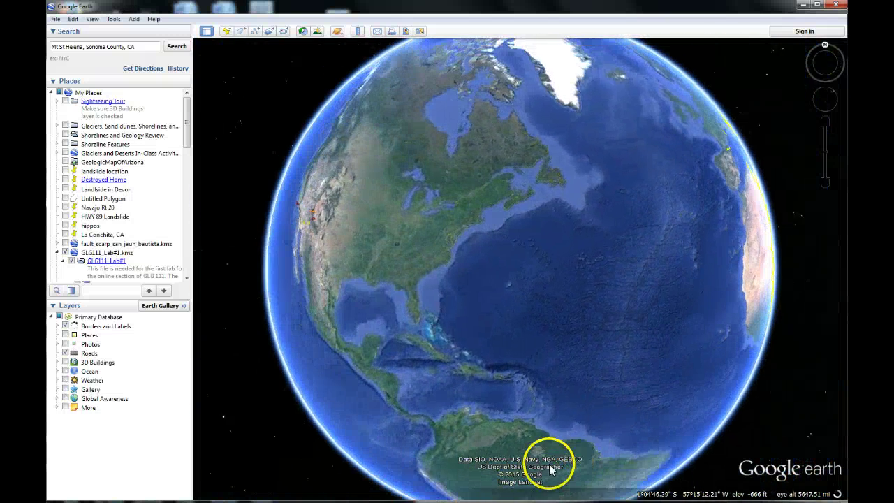
pyautogui.click(430, 296)
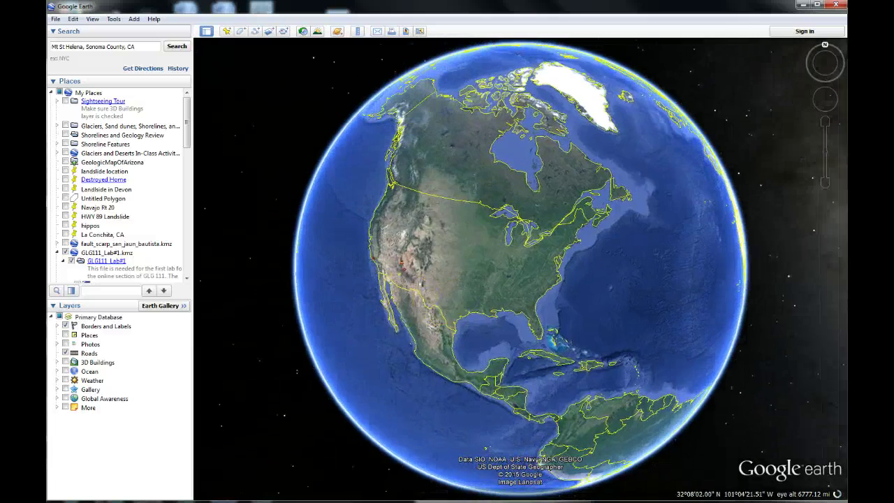
pyautogui.scroll(10, 447, 296)
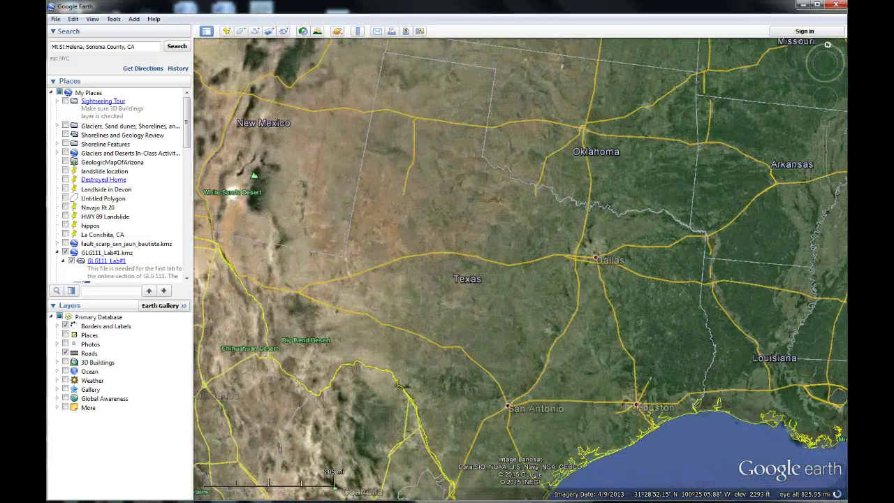
pyautogui.scroll(3, 528, 381)
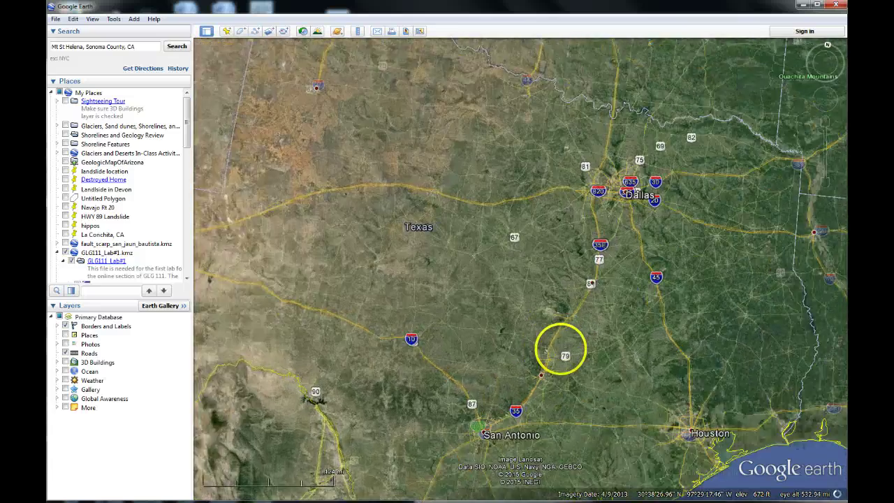
pyautogui.scroll(3, 561, 352)
pyautogui.moveTo(503, 255)
pyautogui.mouseDown()
pyautogui.moveTo(487, 247)
pyautogui.moveTo(531, 424)
pyautogui.mouseUp()
pyautogui.scroll(4, 551, 313)
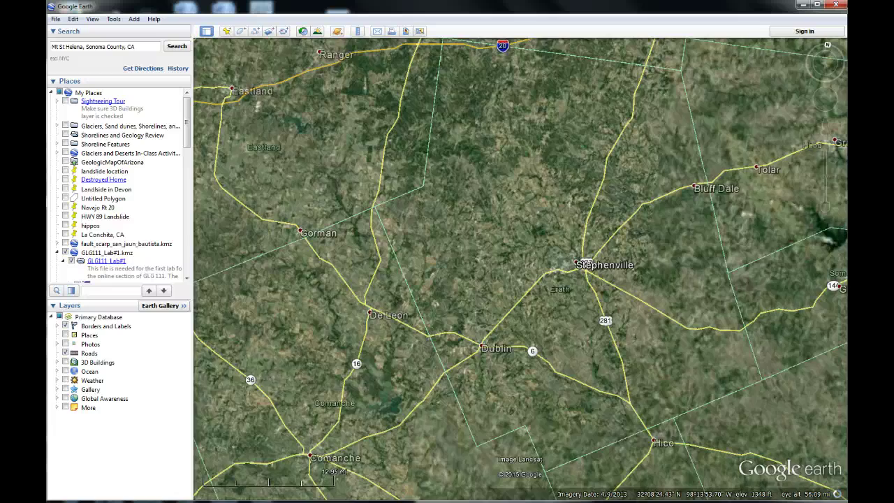
pyautogui.scroll(3, 558, 319)
pyautogui.moveTo(635, 226)
pyautogui.mouseDown()
pyautogui.moveTo(503, 364)
pyautogui.moveTo(527, 343)
pyautogui.moveTo(739, 309)
pyautogui.mouseUp()
pyautogui.scroll(4, 501, 363)
pyautogui.scroll(1, 634, 333)
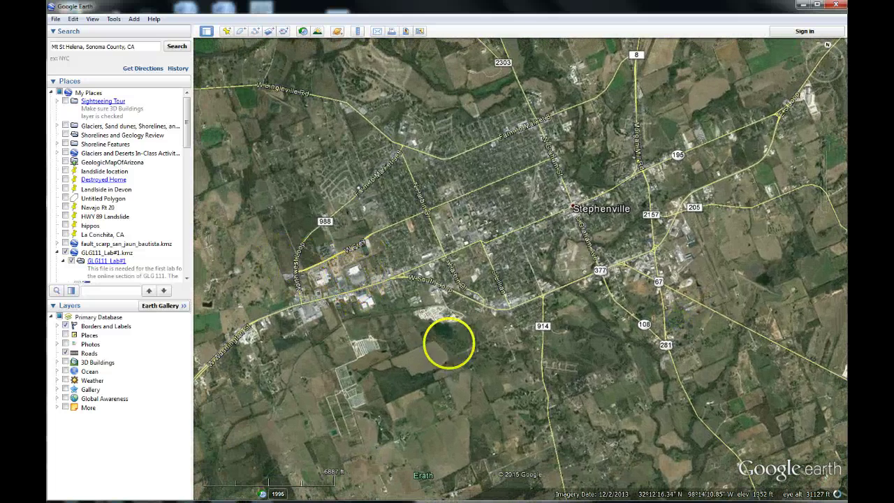
pyautogui.moveTo(653, 397)
pyautogui.mouseDown()
pyautogui.moveTo(600, 399)
pyautogui.moveTo(576, 437)
pyautogui.moveTo(605, 438)
pyautogui.mouseUp()
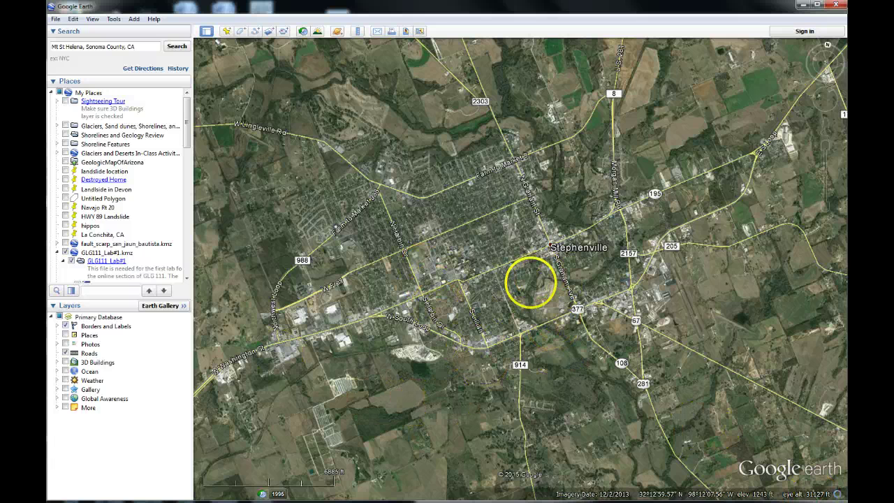
# - Examine the Stephenville park south of downtown, including the ball fields and the outdoor swimming pool beside Highway 67
pyautogui.scroll(3, 524, 311)
pyautogui.scroll(5, 518, 322)
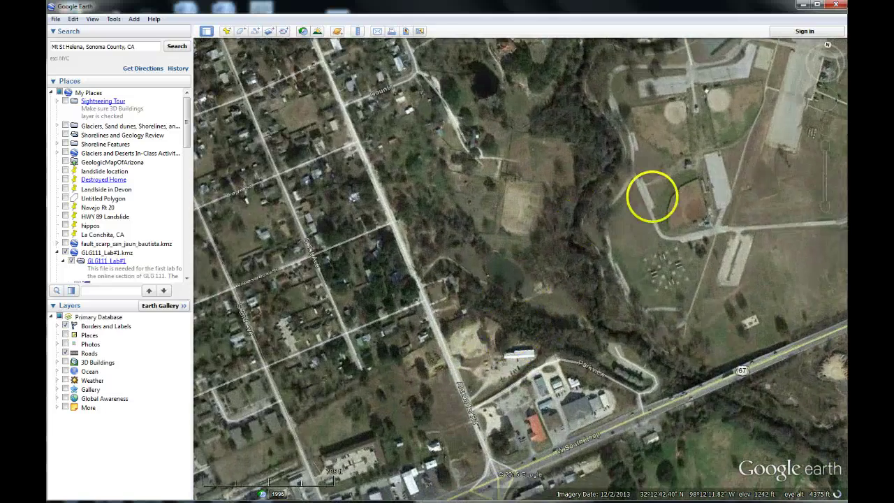
pyautogui.moveTo(649, 194); pyautogui.dragTo(375, 339)
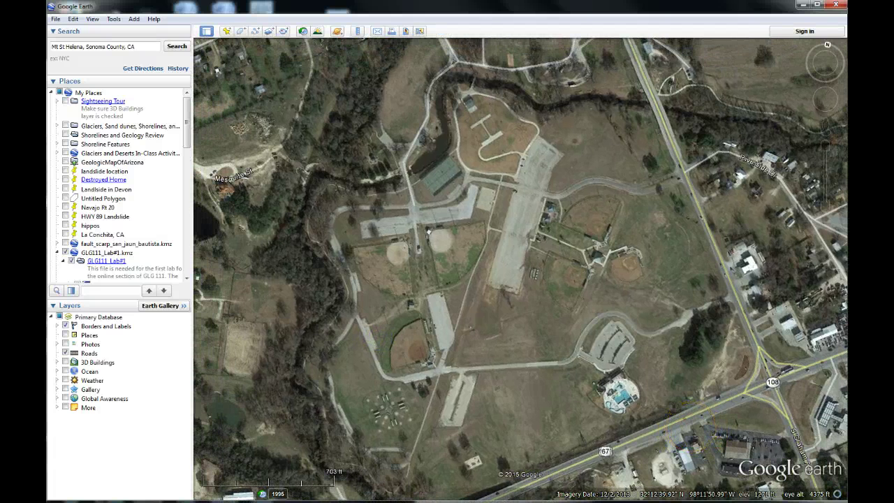
pyautogui.scroll(4, 628, 403)
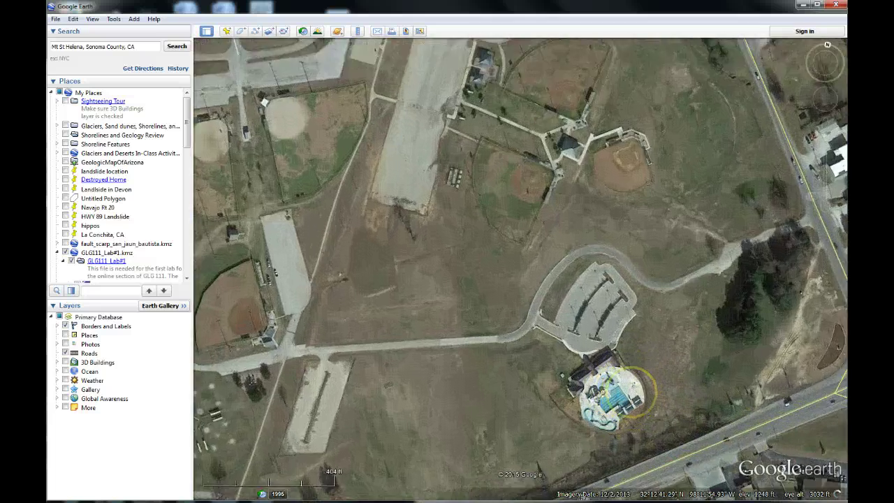
pyautogui.scroll(3, 632, 375)
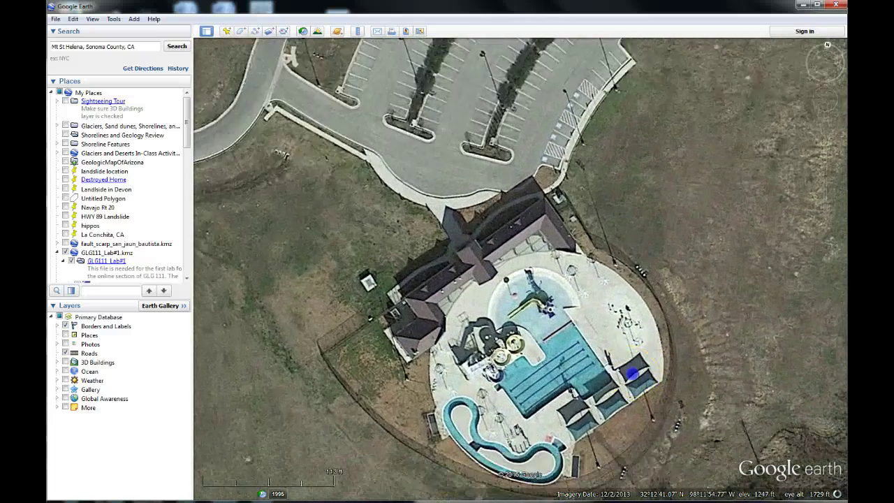
pyautogui.moveTo(632, 375); pyautogui.dragTo(621, 227)
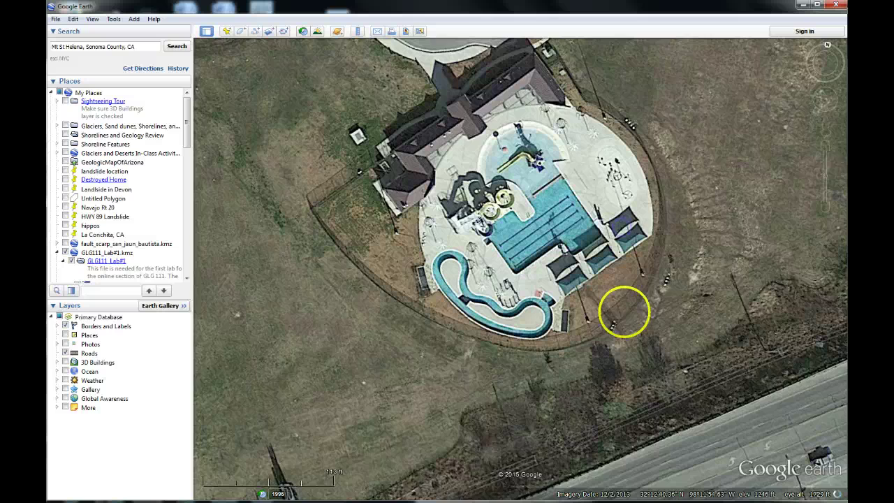
pyautogui.scroll(2, 615, 359)
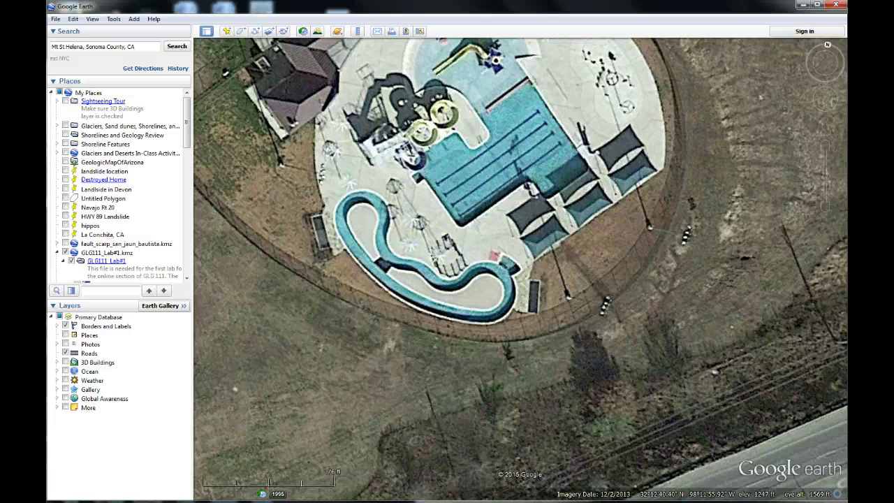
pyautogui.scroll(-3, 454, 270)
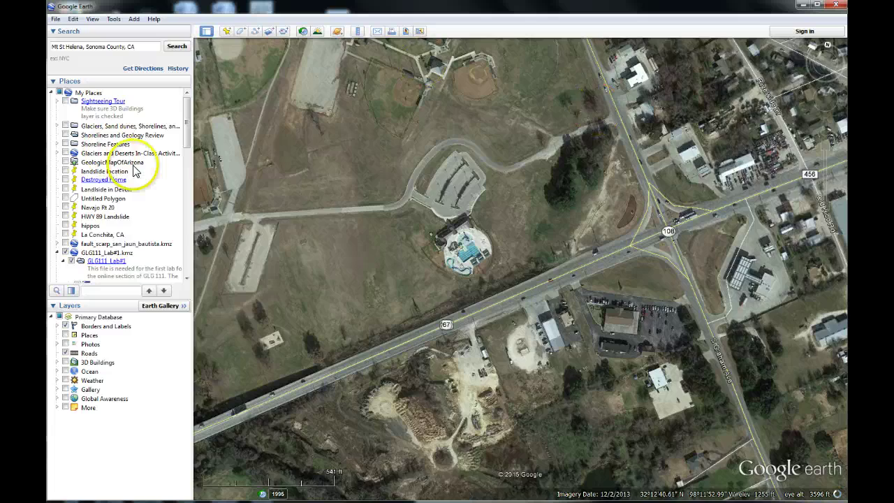
pyautogui.scroll(3, 354, 264)
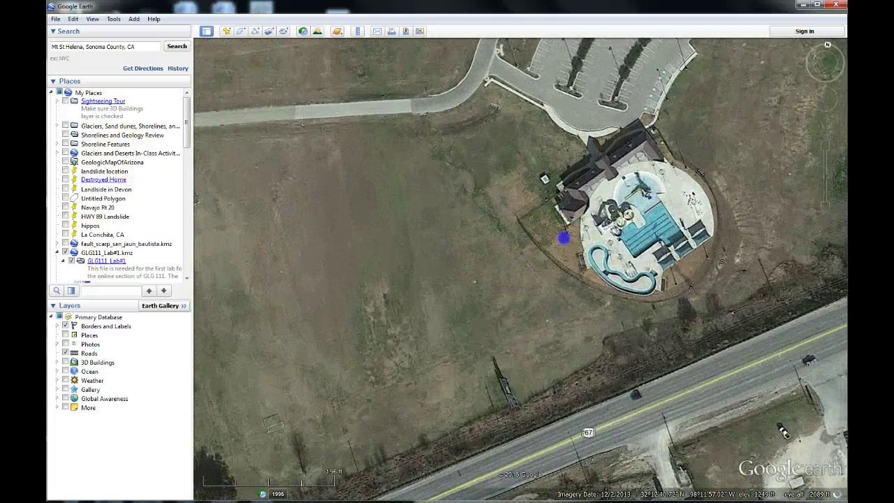
pyautogui.moveTo(564, 238); pyautogui.dragTo(448, 358)
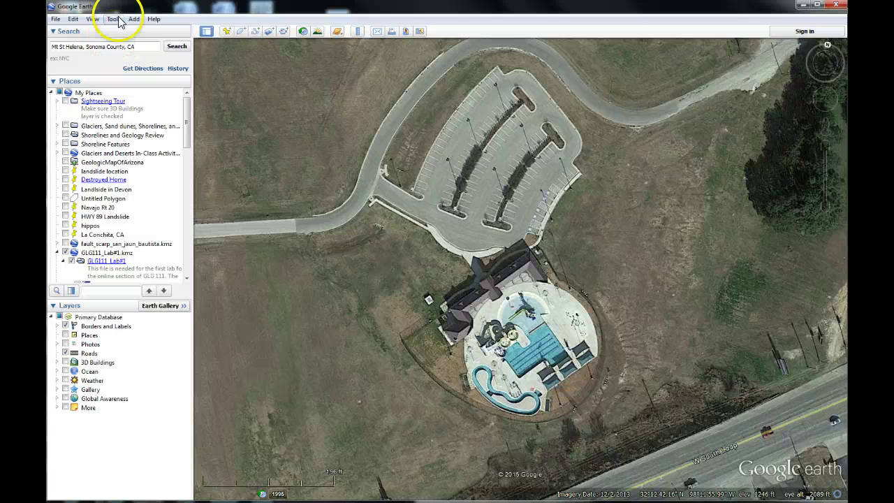
# - Set the navigation option to automatically tilt while zooming, apply it, and test it over the swimming pool
pyautogui.click(56, 20)
pyautogui.moveTo(113, 19)
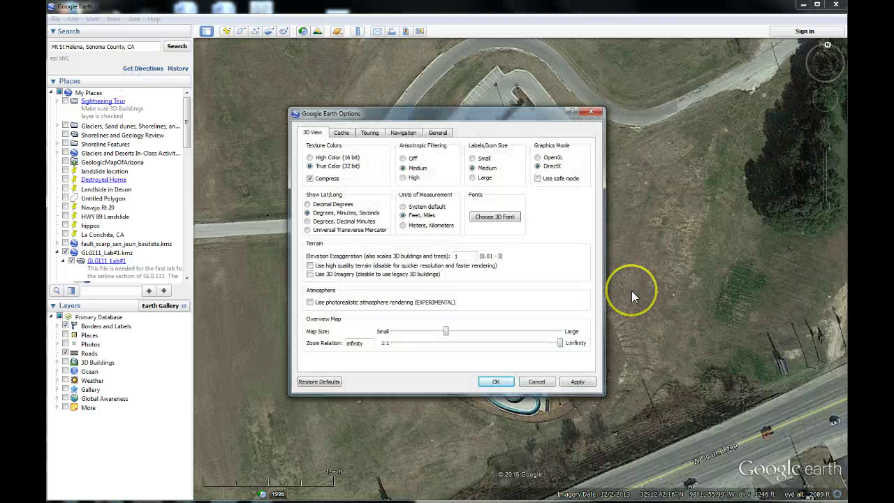
pyautogui.moveTo(489, 112); pyautogui.dragTo(511, 77)
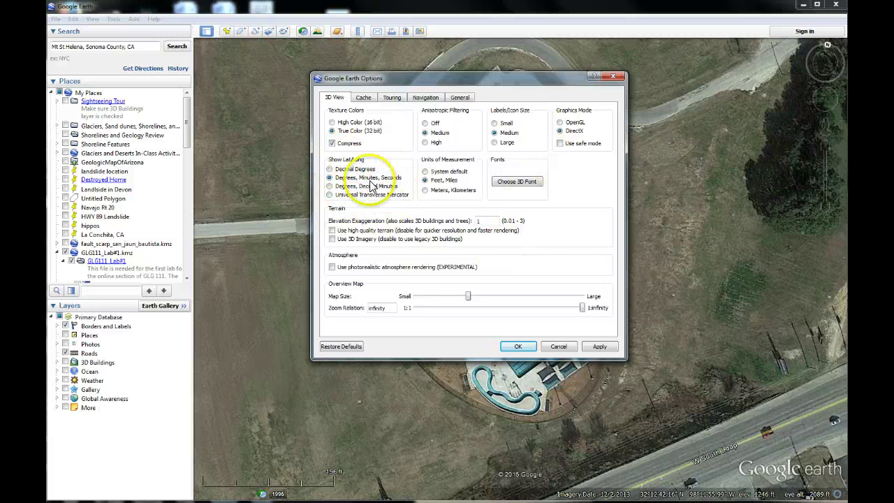
pyautogui.click(415, 99)
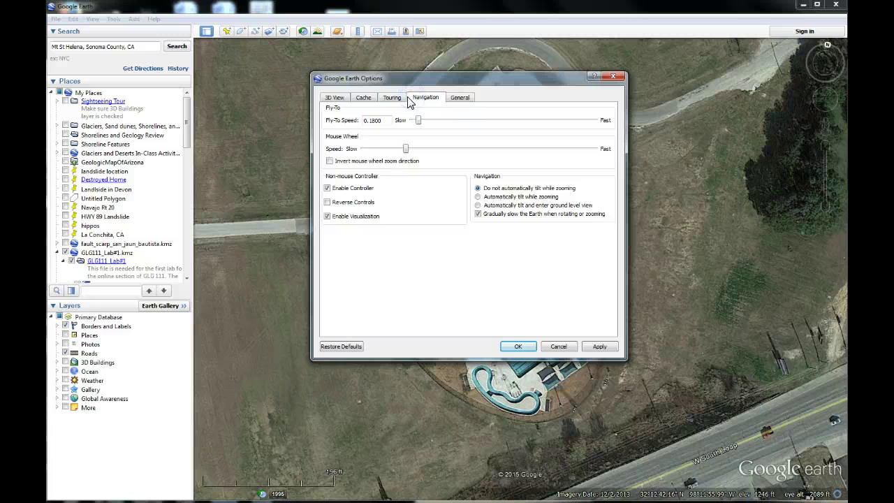
pyautogui.moveTo(502, 79); pyautogui.dragTo(461, 71)
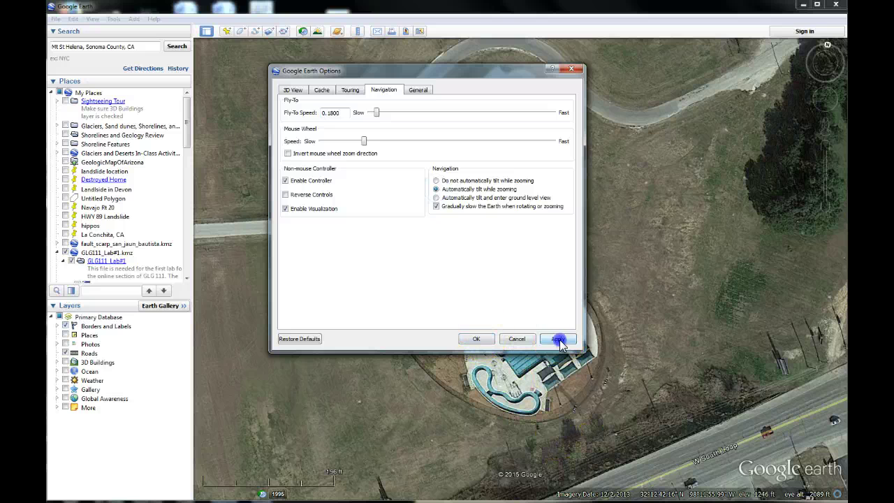
pyautogui.click(465, 340)
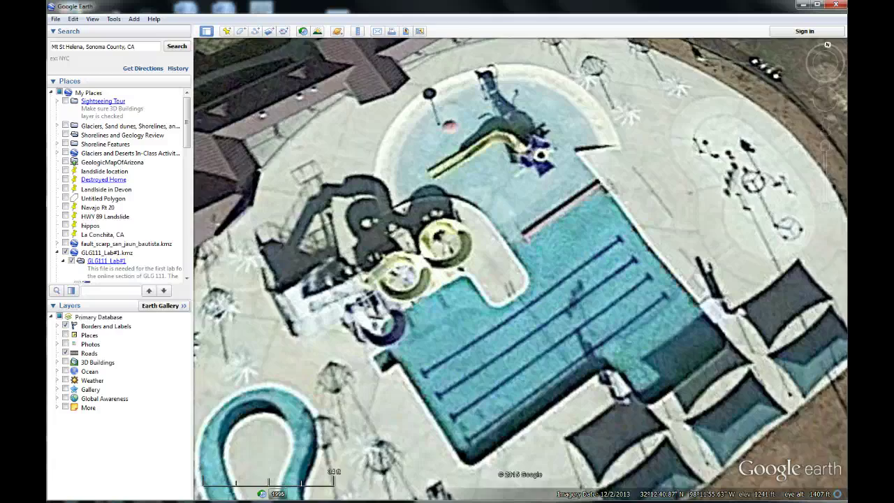
pyautogui.doubleClick(674, 333)
pyautogui.moveTo(579, 287); pyautogui.dragTo(583, 313, button='right')
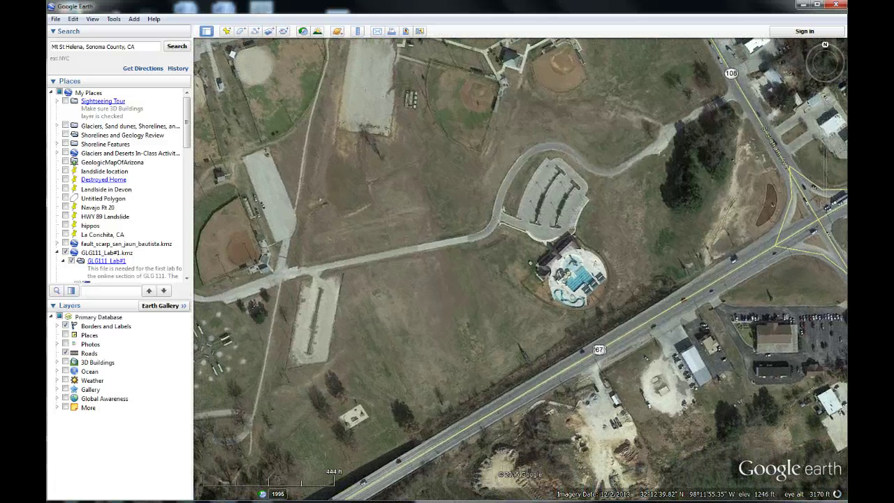
# - Reopen the program options, review the navigation tilt choices, and accept the dialog
pyautogui.click(113, 19)
pyautogui.click(129, 77)
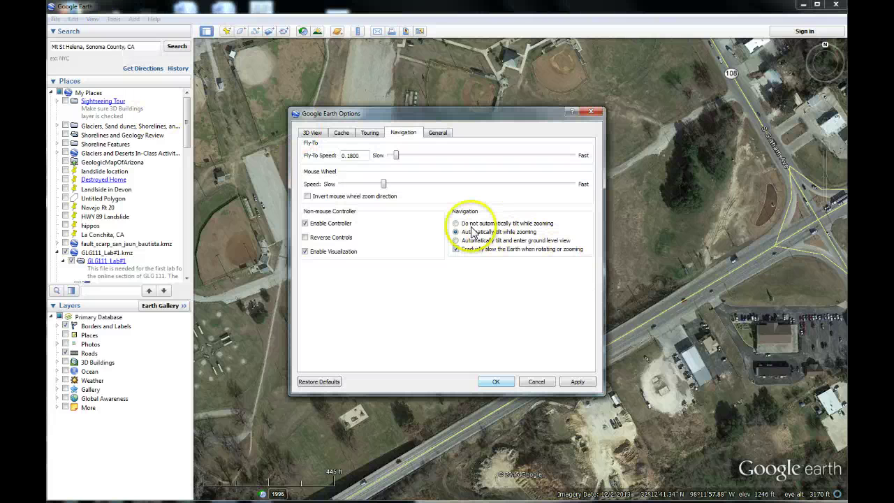
pyautogui.click(497, 382)
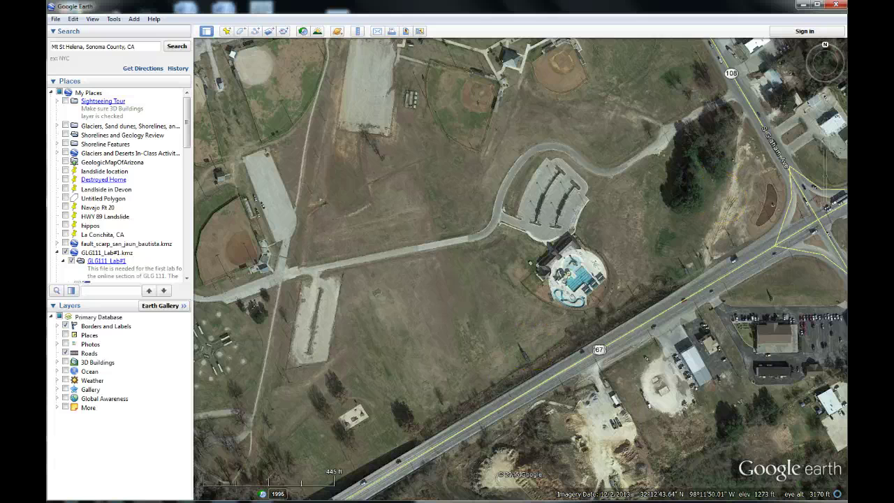
# - Enter Street View on S Graham Ave in downtown Stephenville, beside the town square
pyautogui.moveTo(752, 166); pyautogui.dragTo(689, 269)
pyautogui.scroll(-1, 689, 271)
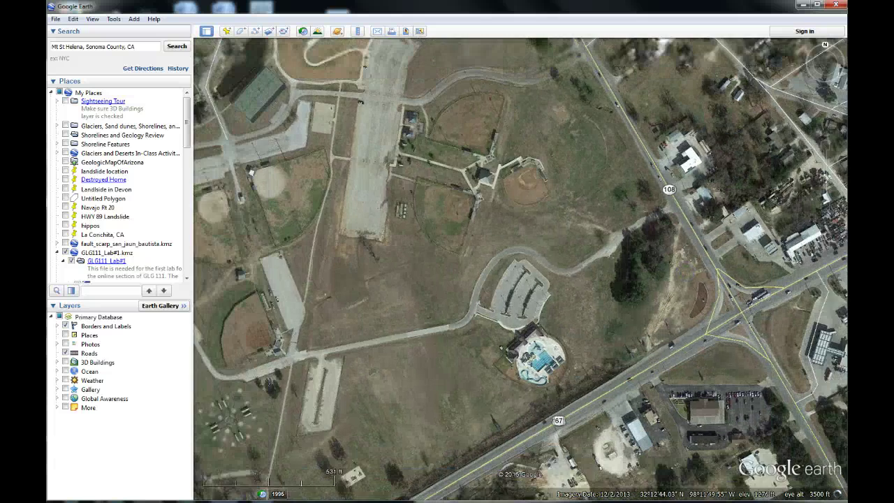
pyautogui.scroll(-2, 670, 287)
pyautogui.scroll(-1, 692, 273)
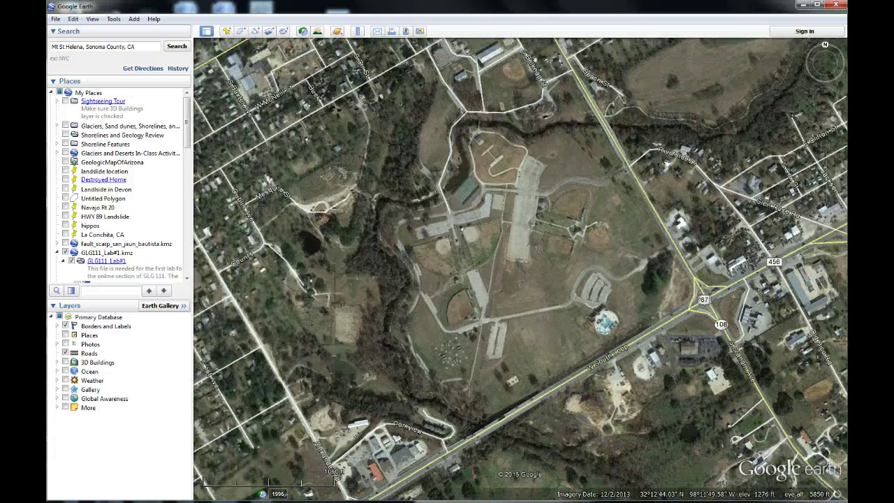
pyautogui.moveTo(603, 120); pyautogui.dragTo(593, 375)
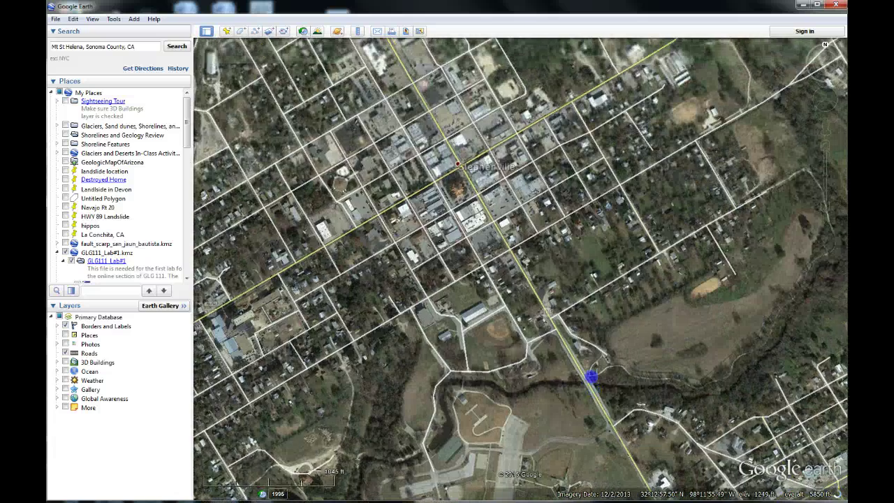
pyautogui.moveTo(824, 132)
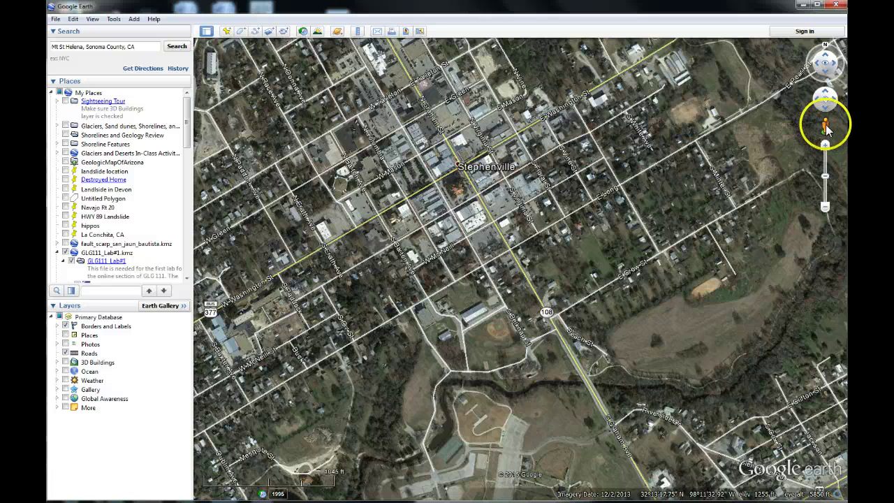
pyautogui.moveTo(826, 130); pyautogui.dragTo(615, 174)
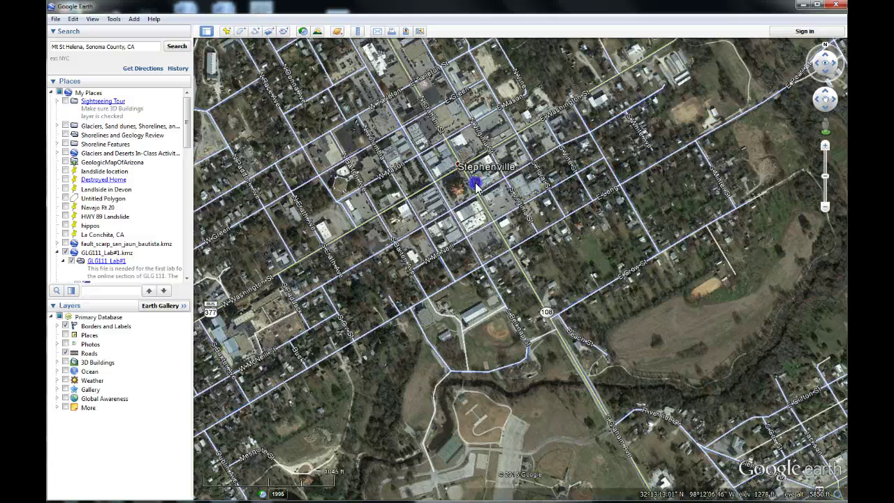
pyautogui.moveTo(474, 184); pyautogui.dragTo(474, 185)
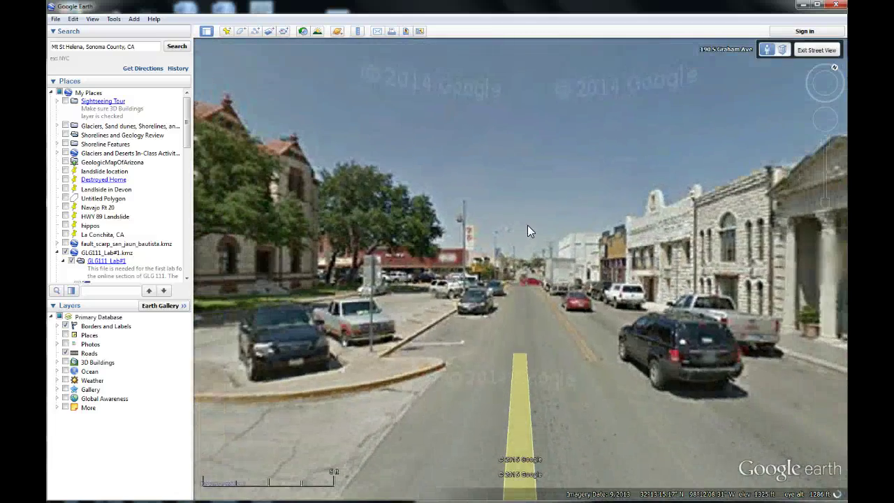
# - Look around at street level and advance along S Graham Ave toward the next intersection
pyautogui.moveTo(372, 280); pyautogui.dragTo(371, 280)
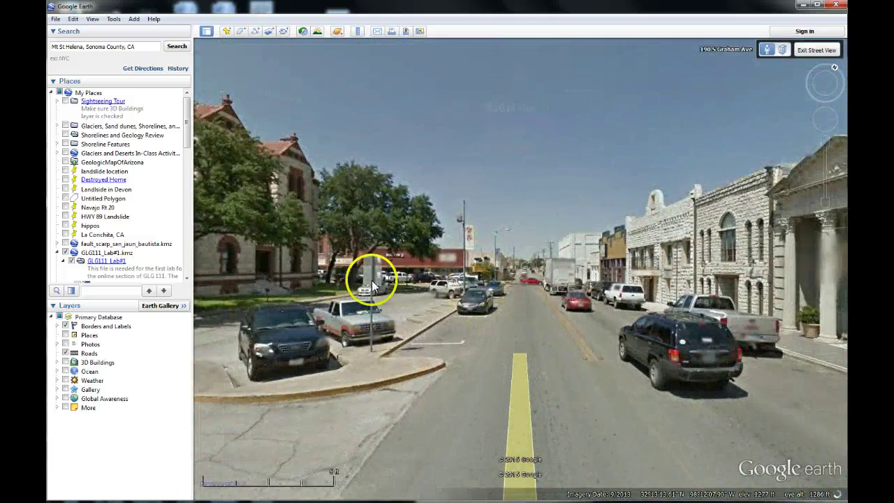
pyautogui.moveTo(338, 307); pyautogui.dragTo(267, 342)
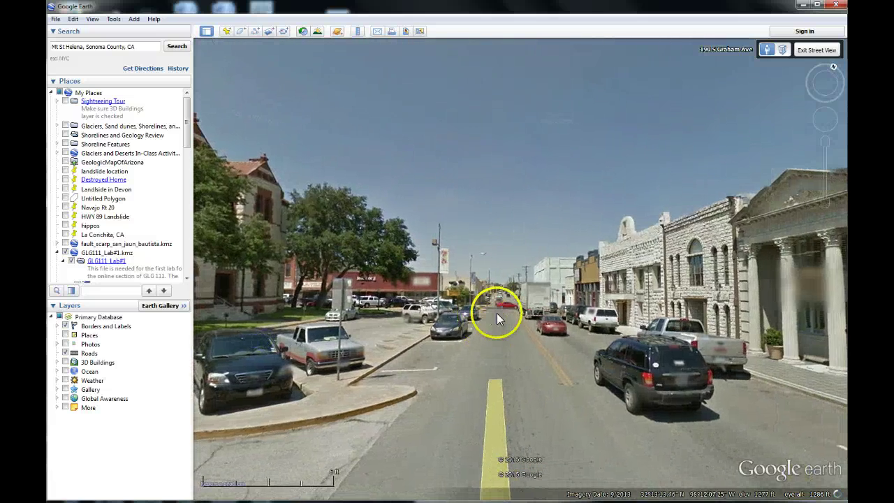
pyautogui.doubleClick(496, 313)
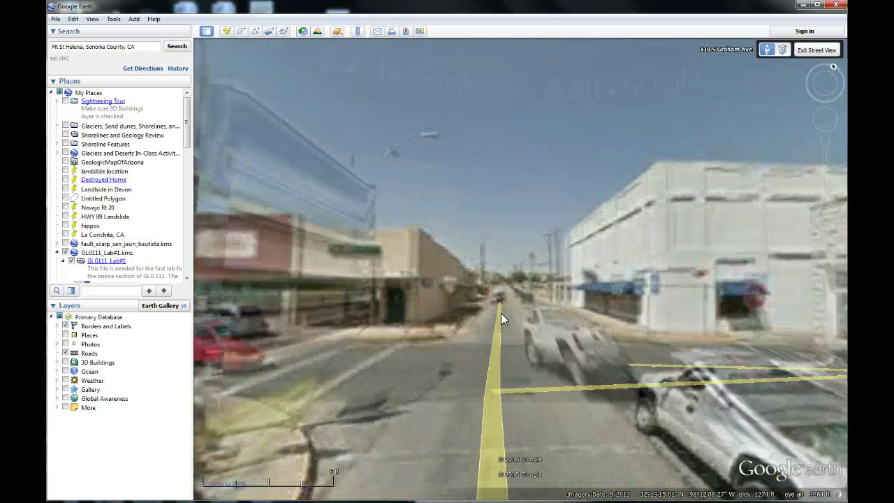
# - Look around the courthouse square and the adjacent intersection on S Graham Ave at street level, and exit Street View
pyautogui.moveTo(309, 409); pyautogui.dragTo(609, 373)
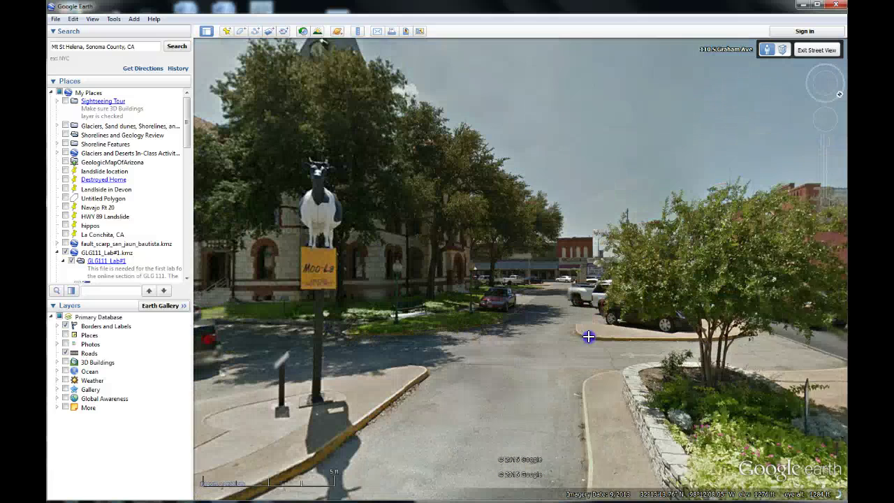
pyautogui.moveTo(588, 337); pyautogui.dragTo(635, 339)
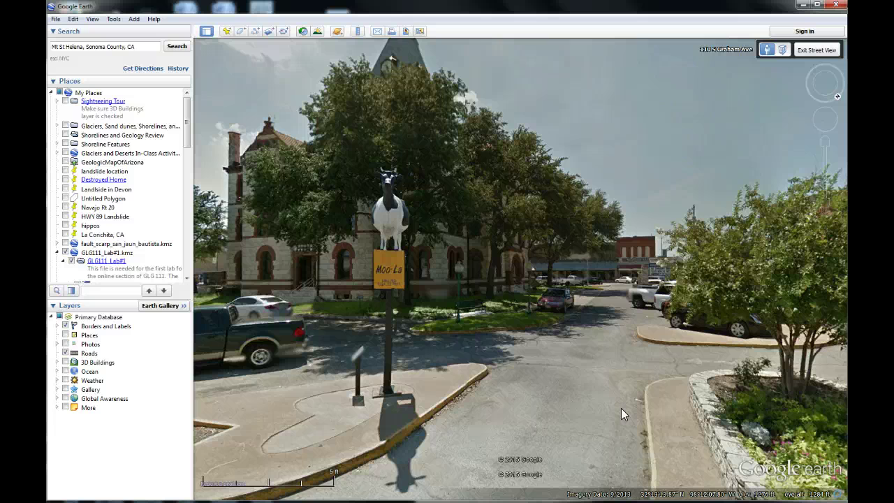
pyautogui.moveTo(395, 328); pyautogui.dragTo(631, 327)
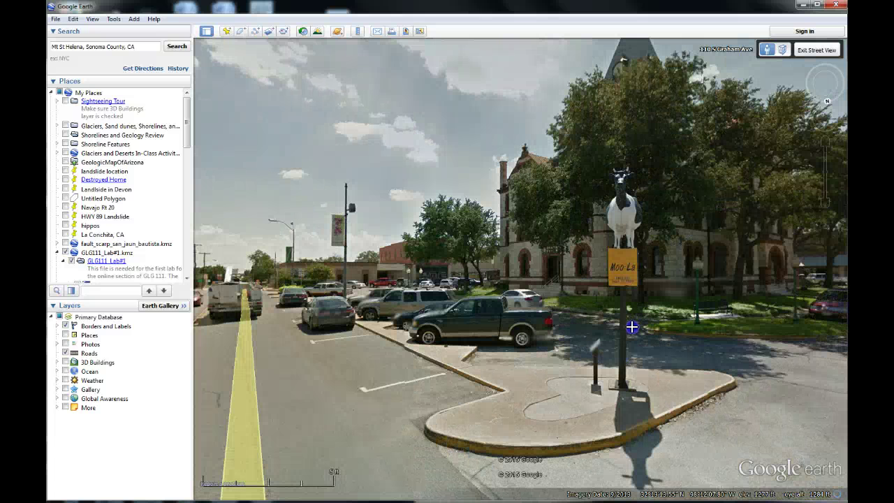
pyautogui.moveTo(632, 327); pyautogui.dragTo(251, 303)
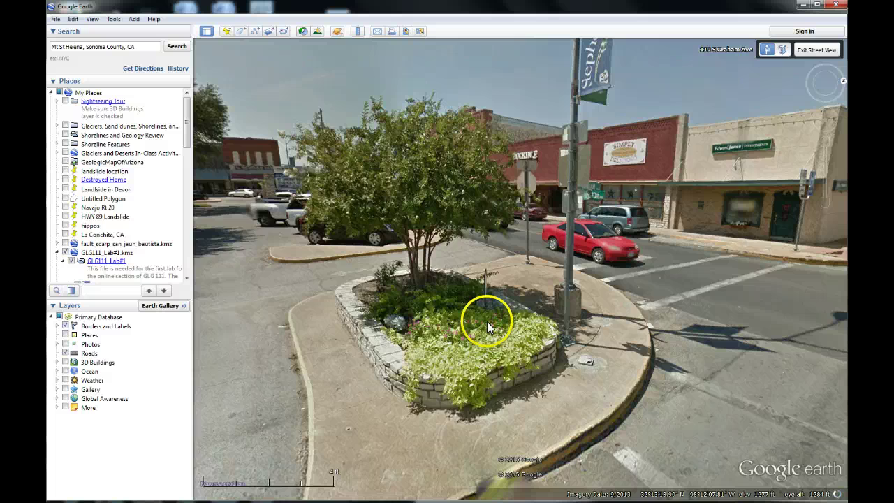
pyautogui.click(487, 321)
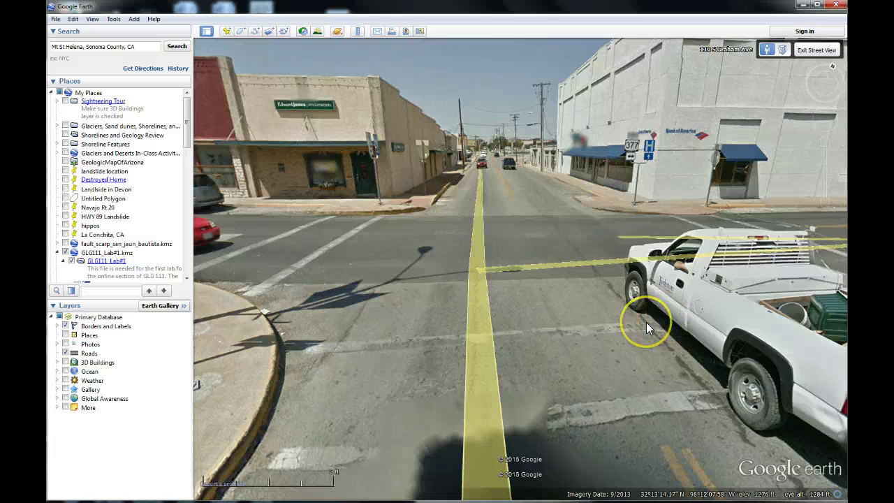
pyautogui.click(819, 46)
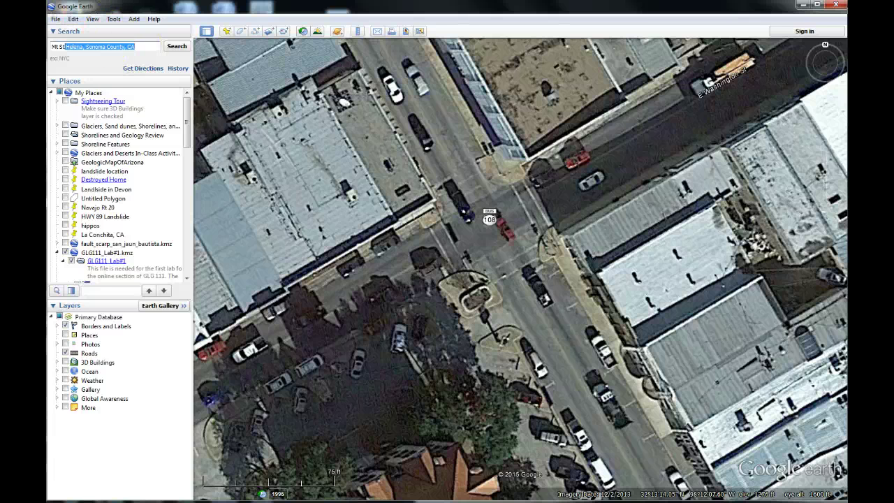
# - Search for Grand Canyon National Park, AZ, using the suggested place, and fly to it
pyautogui.press('BackSpace')
pyautogui.press('BackSpace')
pyautogui.press('BackSpace')
pyautogui.press('BackSpace')
pyautogui.press('BackSpace')
pyautogui.press('BackSpace')
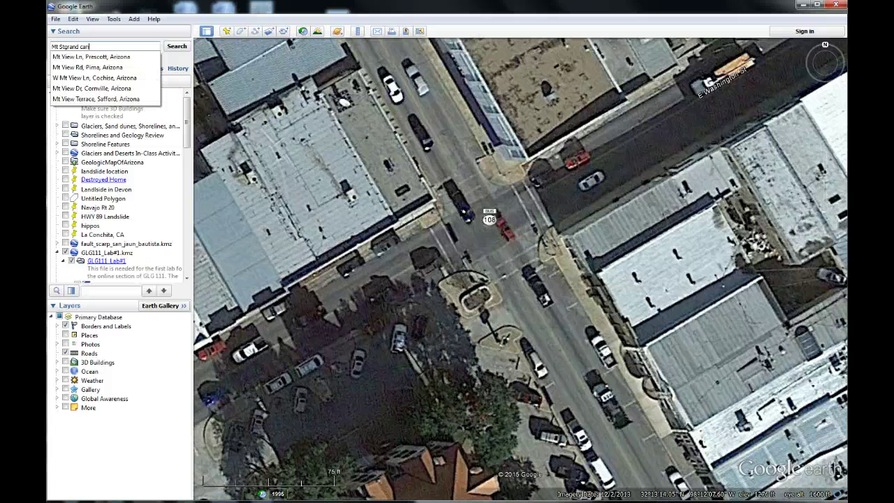
pyautogui.write('grand can')
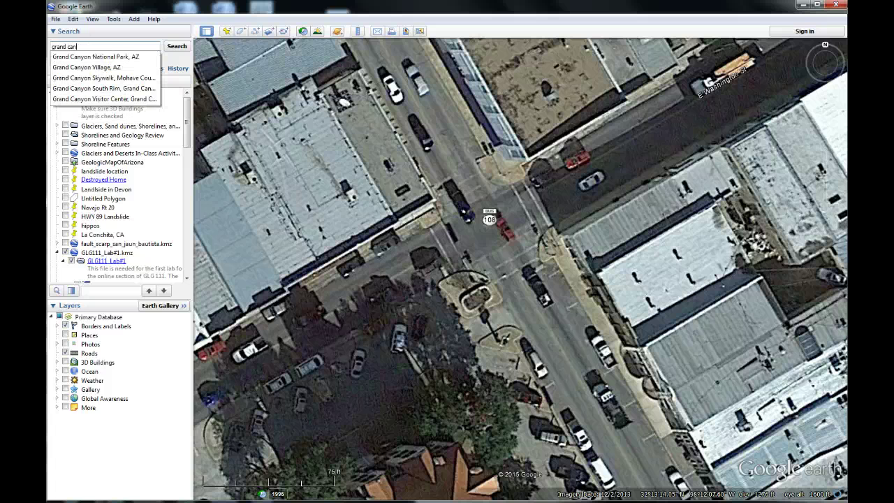
pyautogui.press('Down')
pyautogui.press('Return')
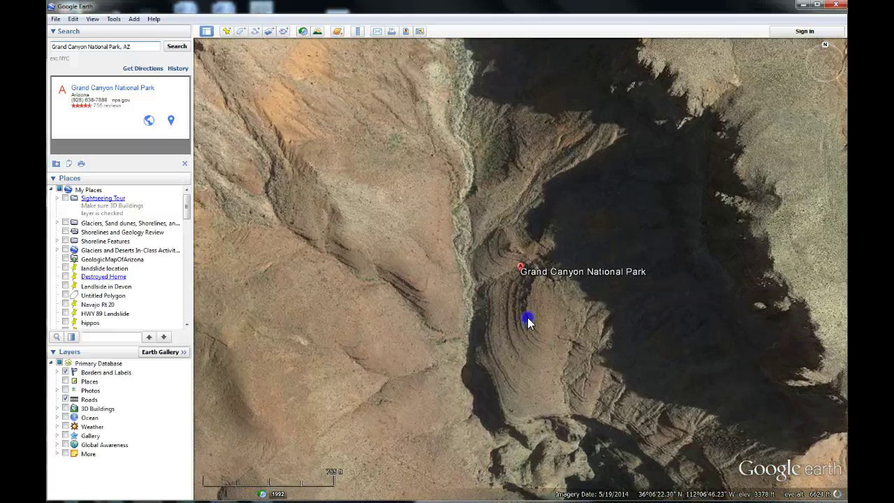
# - Examine the canyon from the national park marker across the Colorado River to Grand Canyon Village on the south rim
pyautogui.scroll(-3, 527, 317)
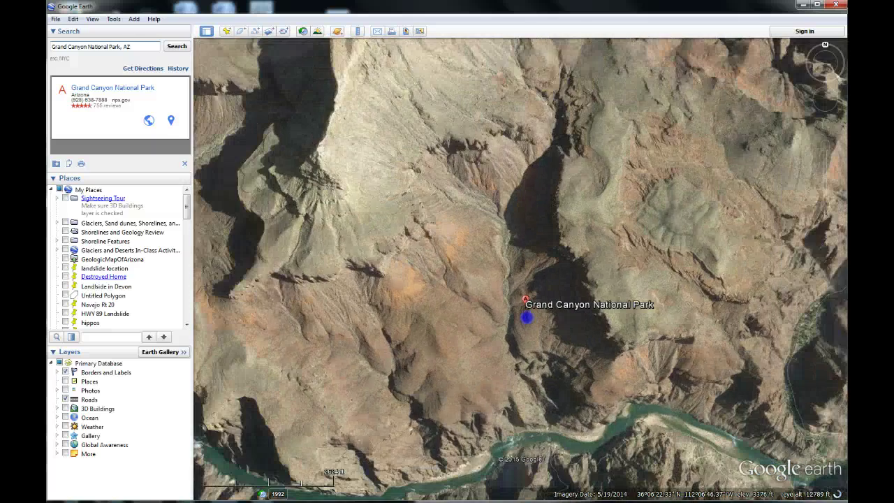
pyautogui.moveTo(499, 372); pyautogui.dragTo(368, 243)
pyautogui.scroll(-2, 598, 316)
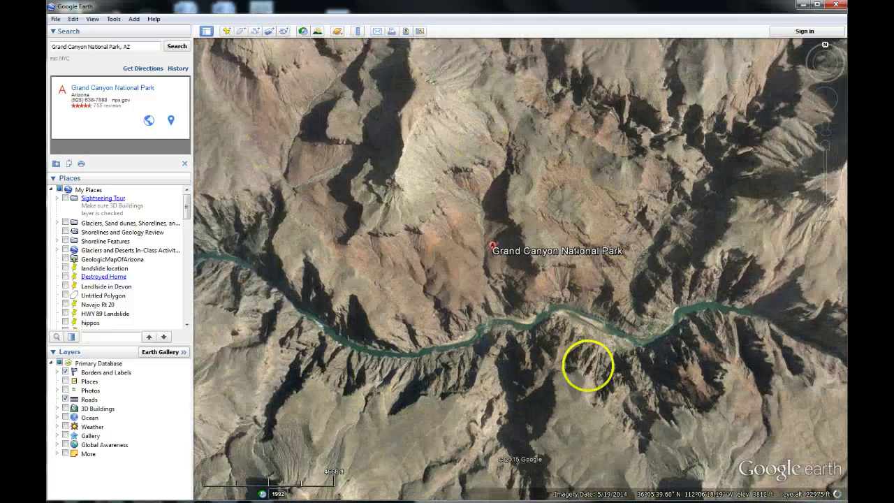
pyautogui.moveTo(671, 407); pyautogui.dragTo(627, 148)
pyautogui.scroll(-2, 591, 226)
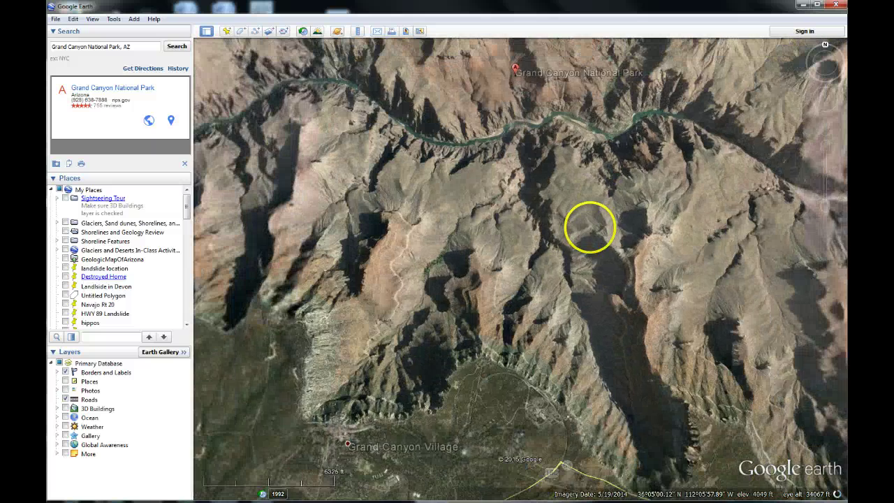
pyautogui.moveTo(597, 389); pyautogui.dragTo(663, 318)
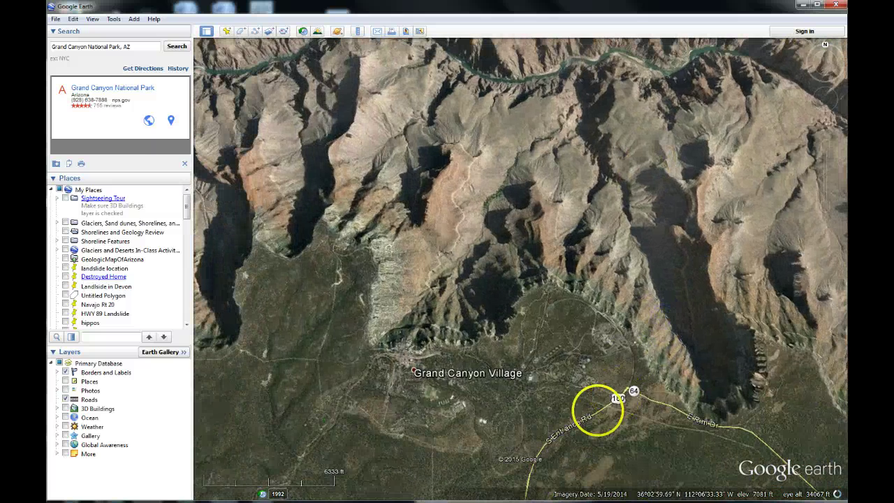
pyautogui.scroll(2, 465, 375)
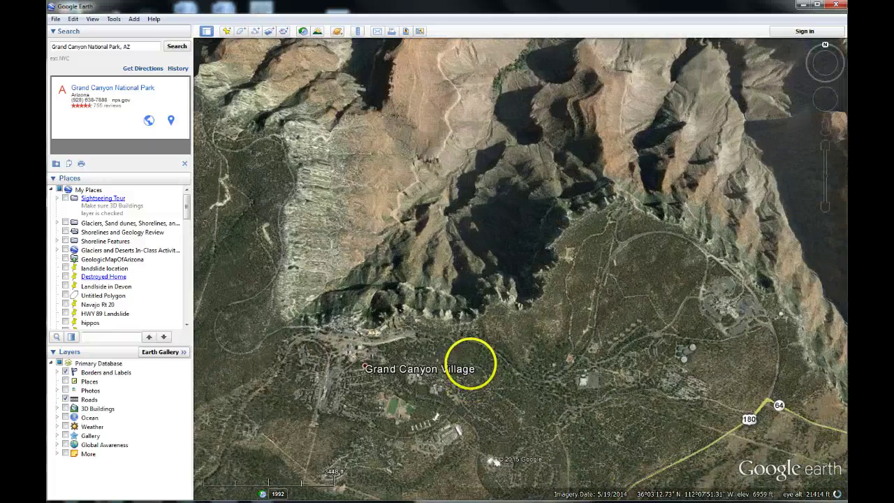
pyautogui.moveTo(427, 357); pyautogui.dragTo(564, 355)
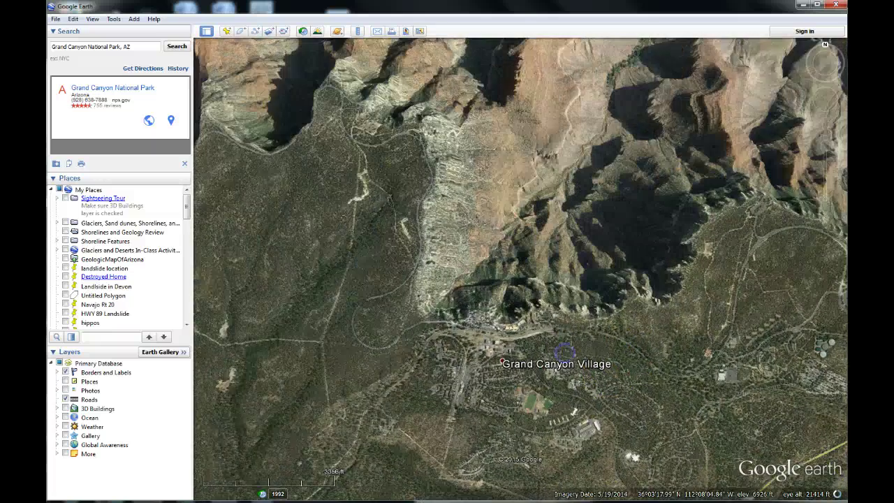
pyautogui.scroll(2, 564, 353)
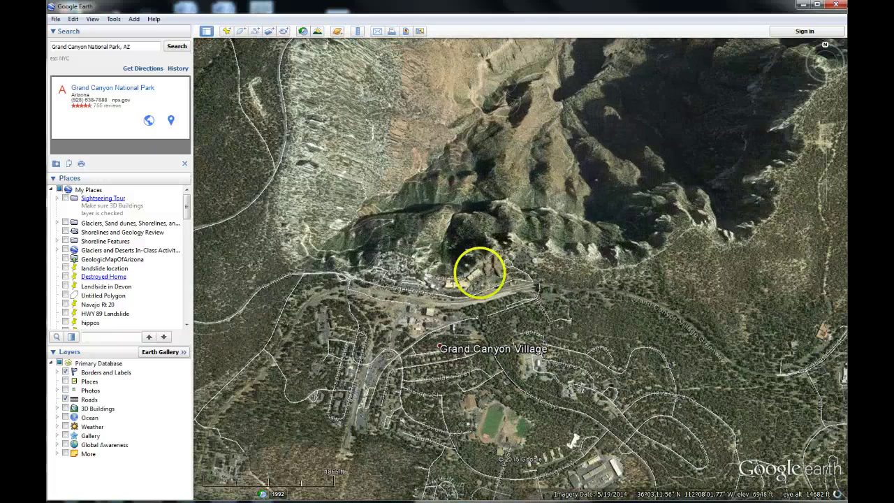
pyautogui.moveTo(481, 275); pyautogui.dragTo(590, 381)
pyautogui.scroll(1, 590, 380)
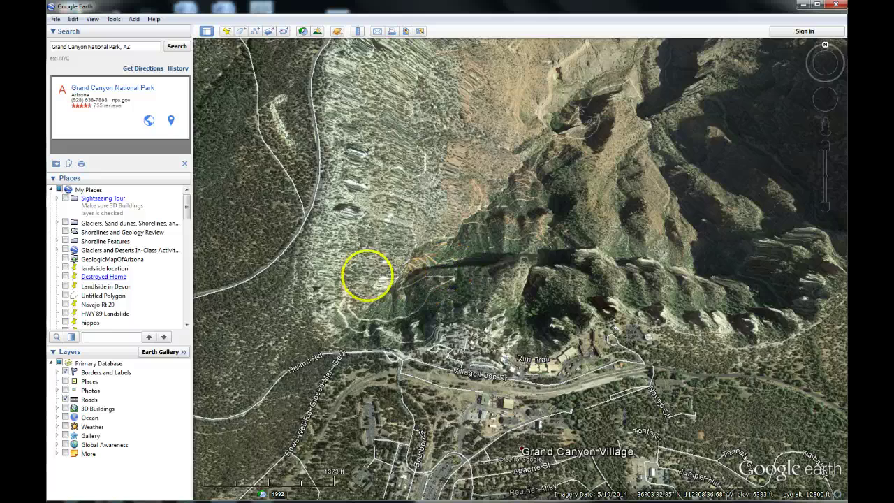
# - Follow the Bright Angel Trail from Grand Canyon Village down to the Colorado River and back toward the south rim
pyautogui.moveTo(562, 136); pyautogui.dragTo(409, 361)
pyautogui.moveTo(619, 109); pyautogui.dragTo(419, 315)
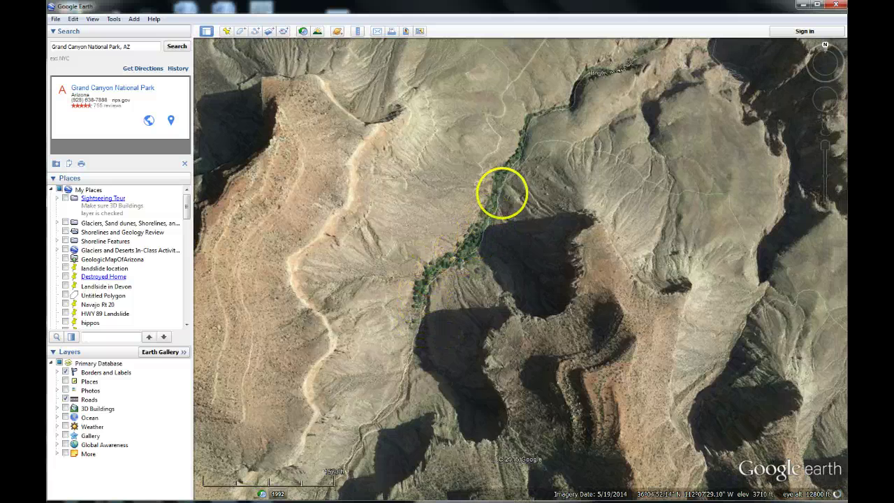
pyautogui.moveTo(596, 111); pyautogui.dragTo(371, 352)
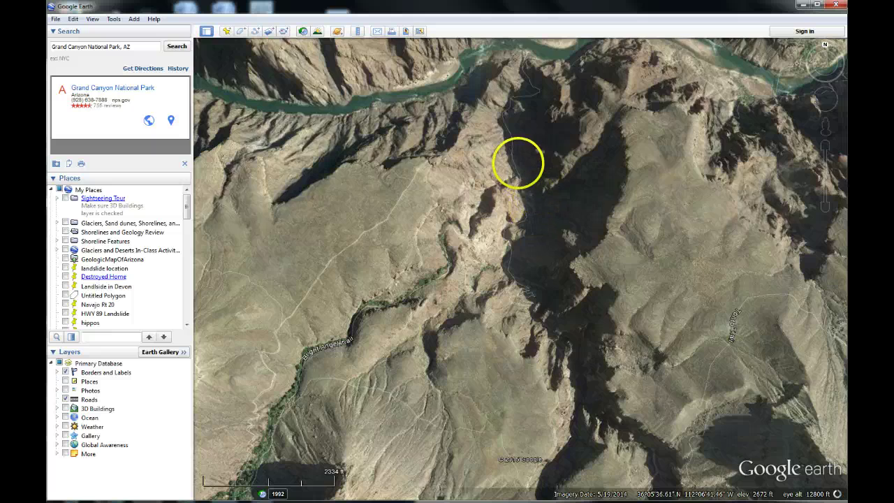
pyautogui.moveTo(514, 160); pyautogui.dragTo(411, 352)
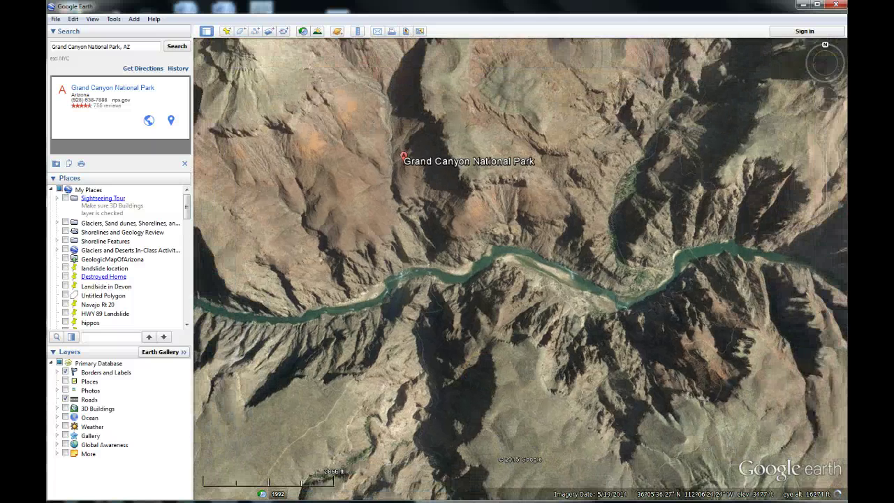
pyautogui.moveTo(502, 405); pyautogui.dragTo(539, 242)
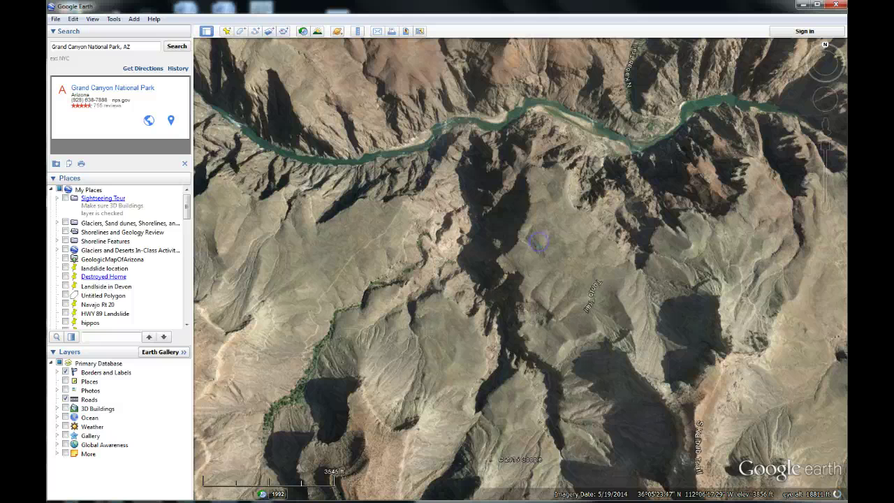
pyautogui.scroll(2, 487, 264)
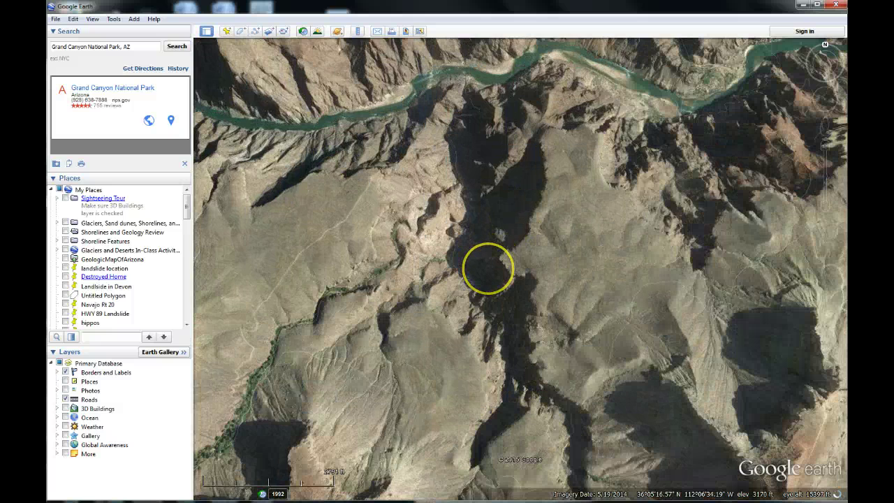
pyautogui.scroll(3, 488, 268)
pyautogui.moveTo(433, 369); pyautogui.dragTo(662, 229)
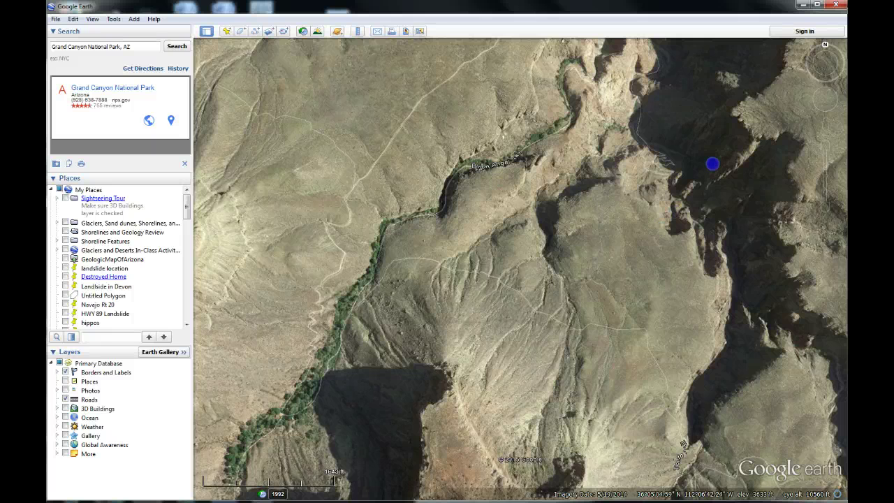
pyautogui.moveTo(713, 163); pyautogui.dragTo(748, 137)
pyautogui.moveTo(616, 403)
pyautogui.mouseDown()
pyautogui.moveTo(658, 248)
pyautogui.moveTo(680, 208)
pyautogui.mouseUp()
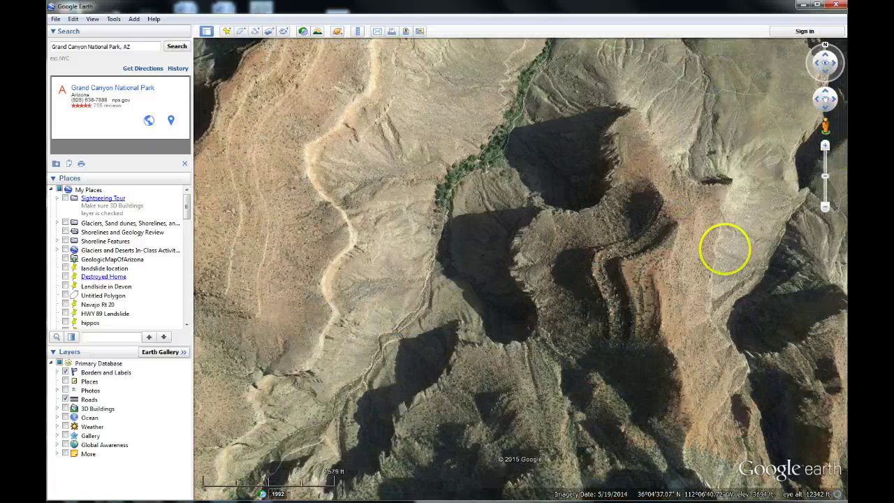
# - Enter Street View on the blue-highlighted trail below the south rim, northeast of Hermit Rd
pyautogui.scroll(-2, 636, 321)
pyautogui.scroll(-2, 636, 320)
pyautogui.moveTo(825, 130); pyautogui.dragTo(546, 292)
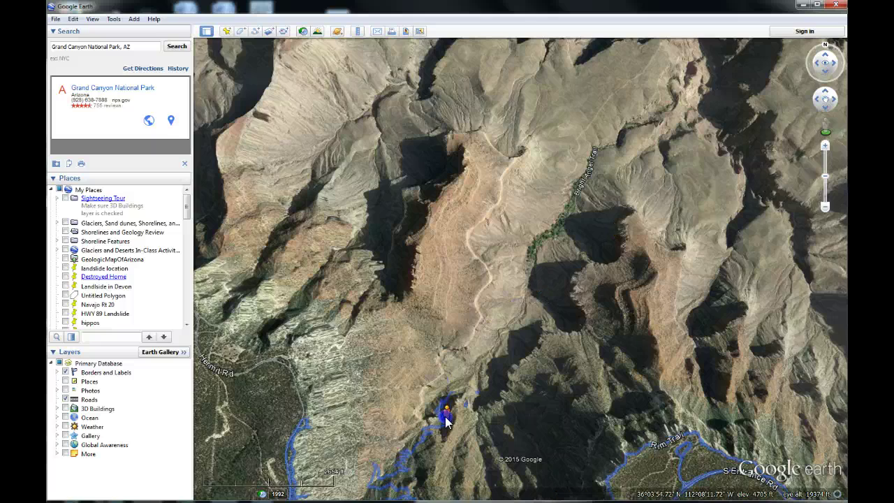
pyautogui.moveTo(432, 426); pyautogui.dragTo(433, 426)
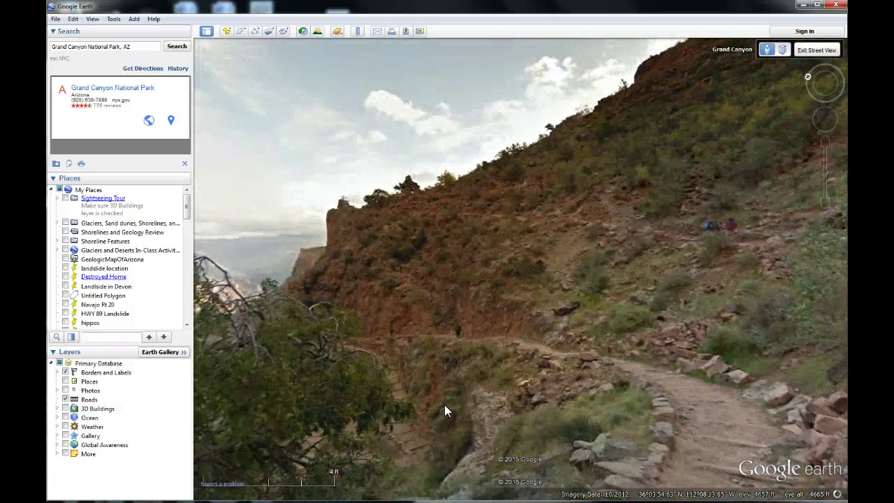
# - Look around from the canyon trail at ground level and examine the rock faces and vegetation beside it
pyautogui.click(421, 363)
pyautogui.moveTo(389, 374); pyautogui.dragTo(727, 328)
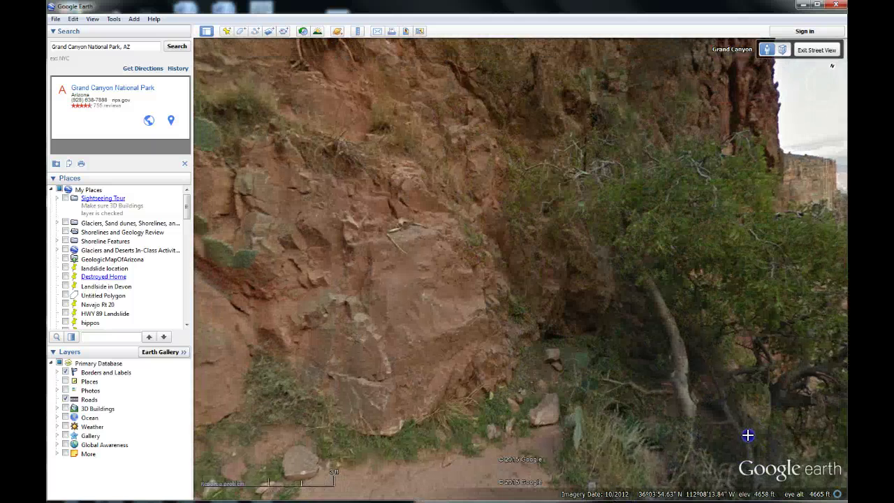
pyautogui.click(415, 379)
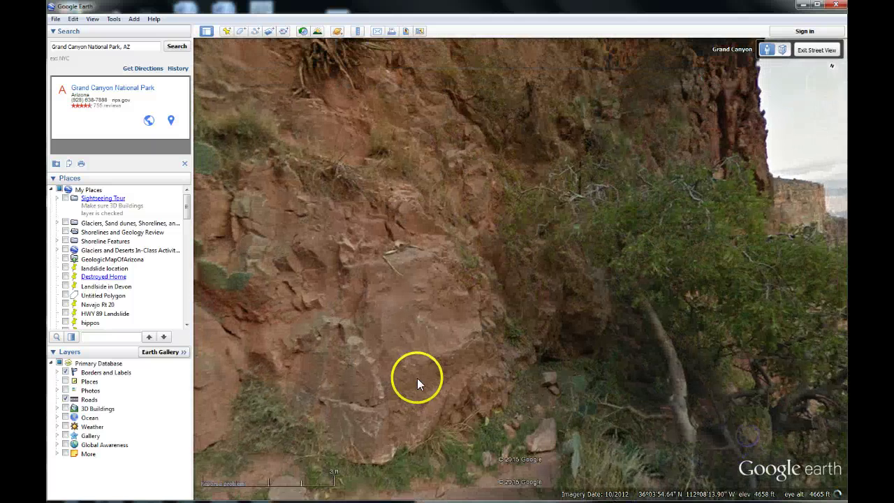
pyautogui.click(366, 271)
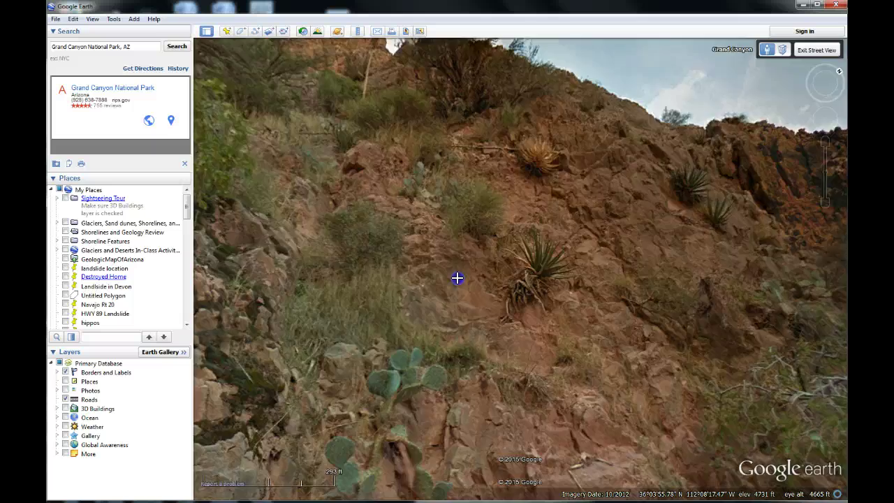
pyautogui.click(617, 255)
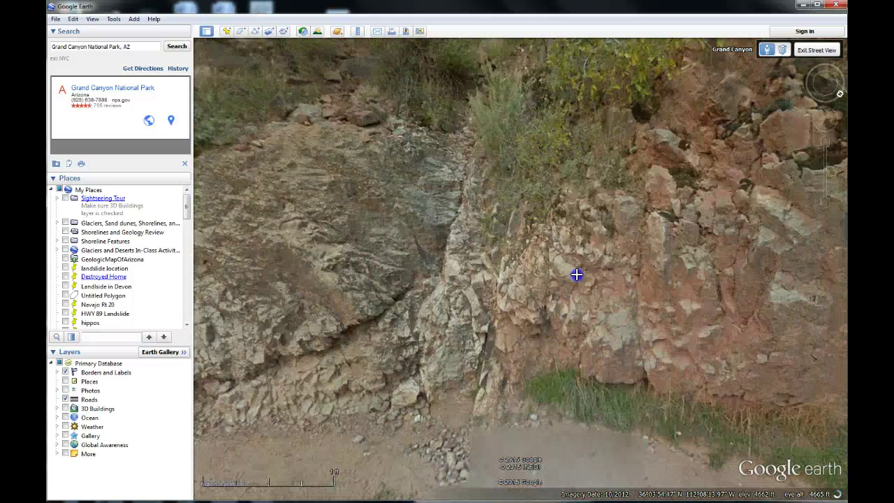
pyautogui.click(535, 365)
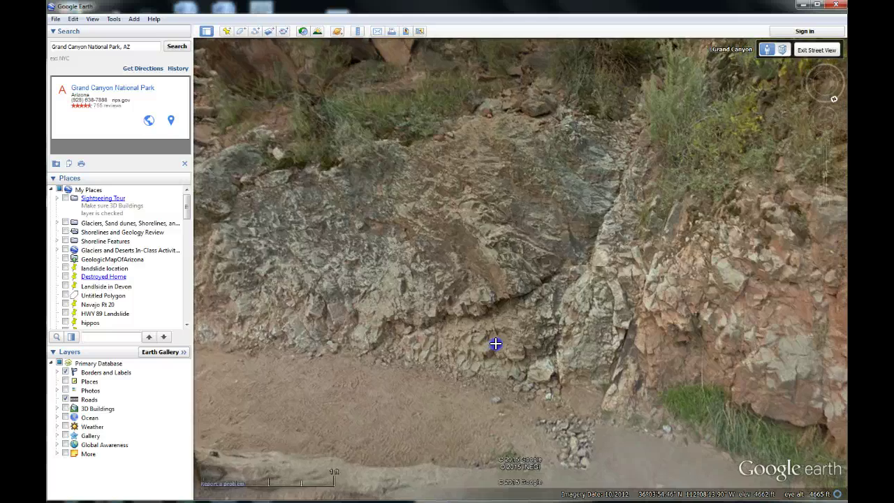
# - Examine the trail bend, the hillside above it and the stone retaining wall between the two path sections
pyautogui.moveTo(524, 357); pyautogui.dragTo(674, 403)
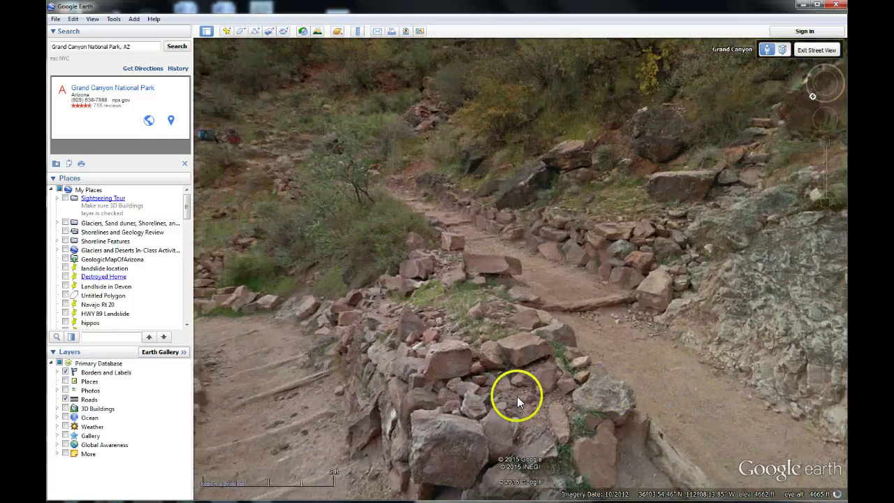
pyautogui.moveTo(517, 396); pyautogui.dragTo(696, 411)
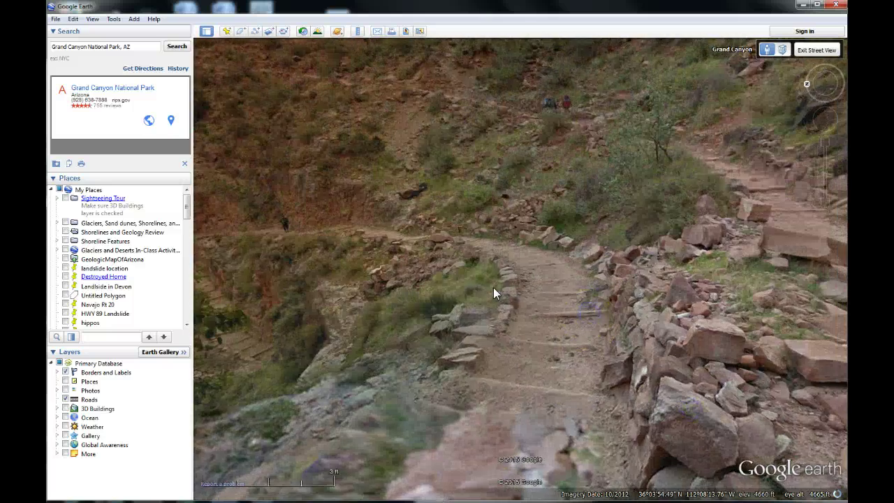
pyautogui.moveTo(509, 253); pyautogui.dragTo(514, 284)
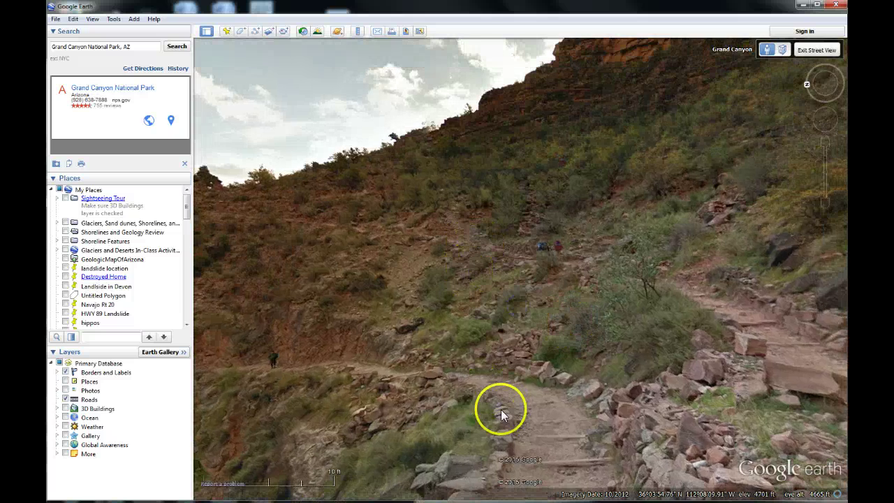
pyautogui.click(458, 378)
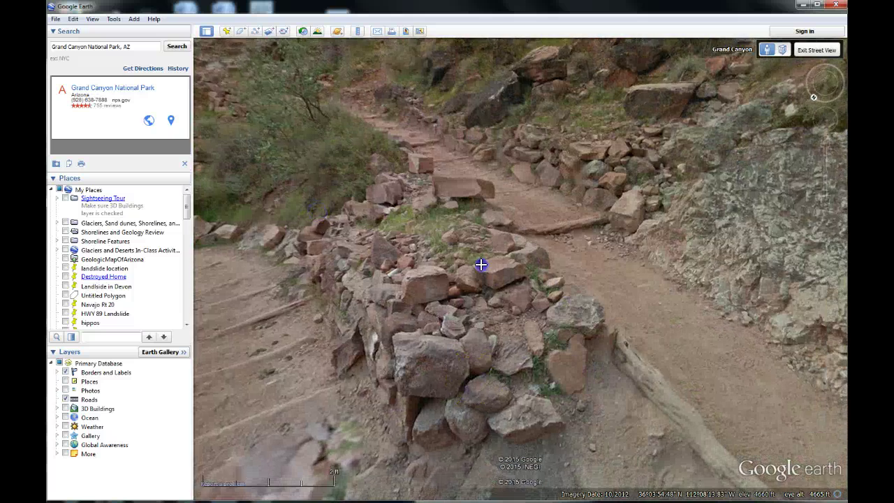
pyautogui.click(481, 265)
pyautogui.click(478, 263)
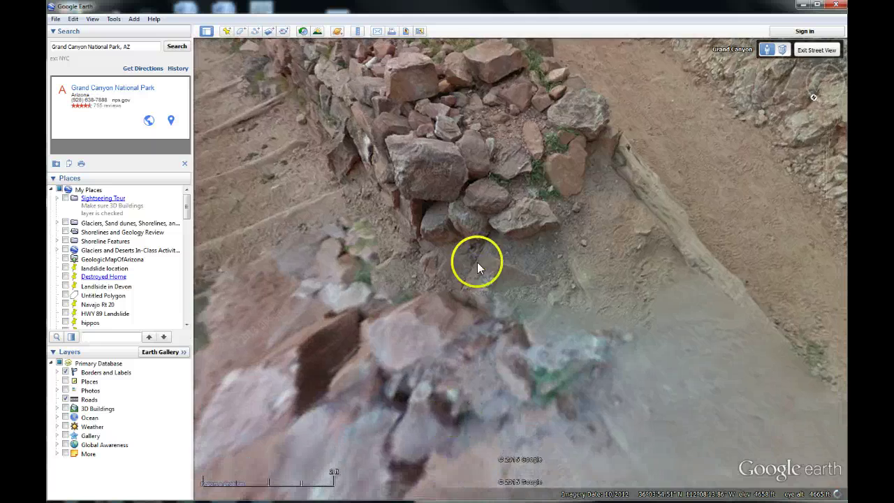